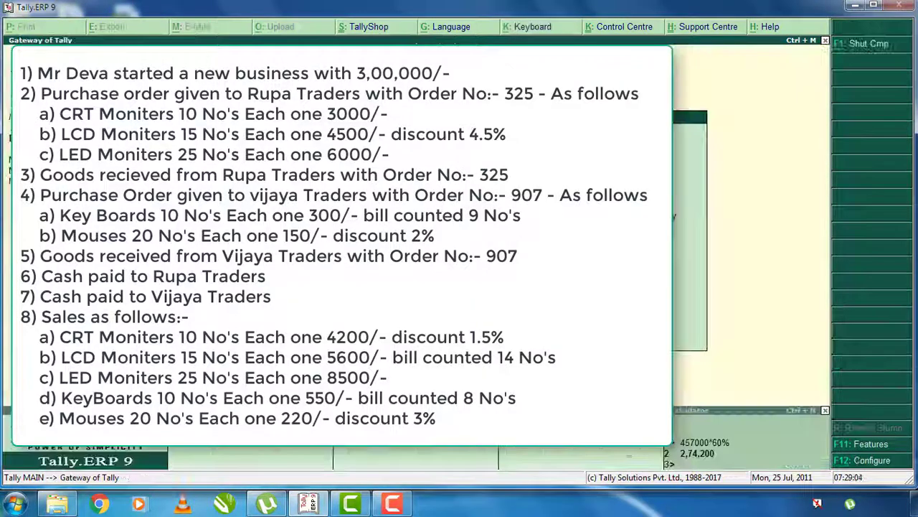
Start creating a new company and name it Mr Deva Company, keeping the same mailing name
key(alt+F3)
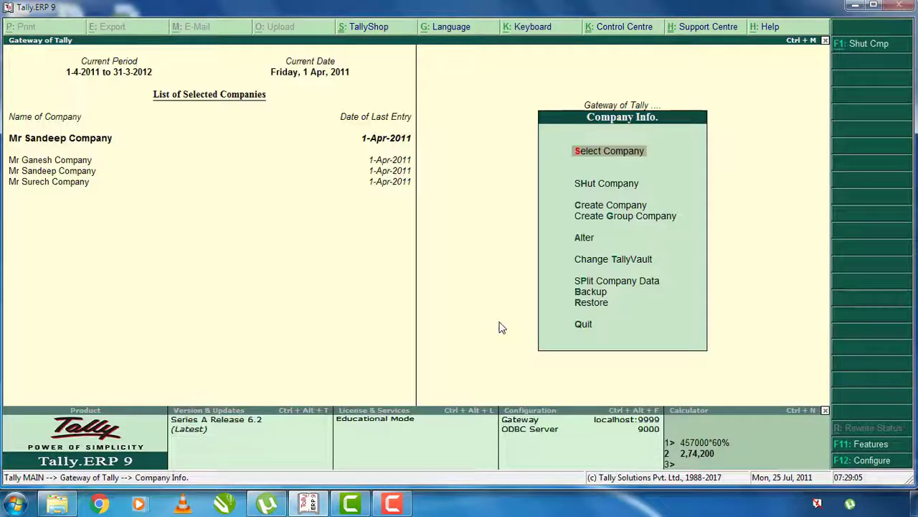
key(Down)
key(Down)
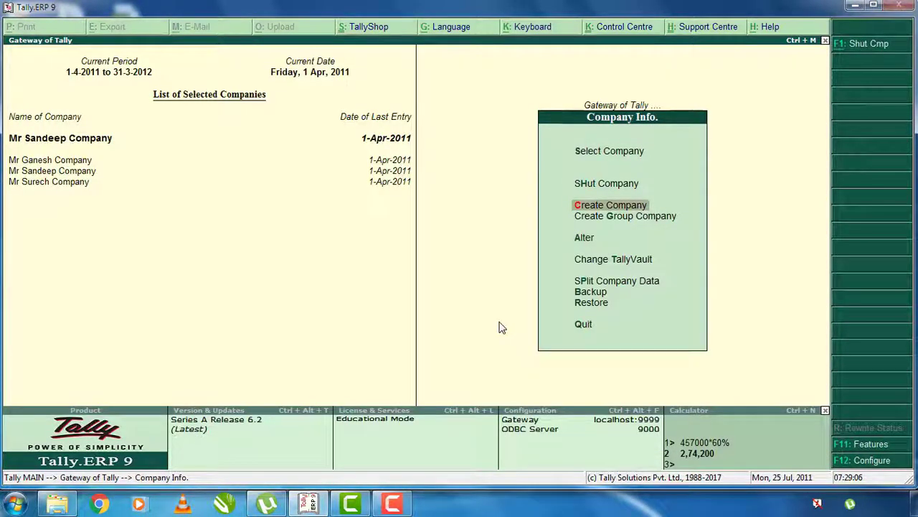
key(Return)
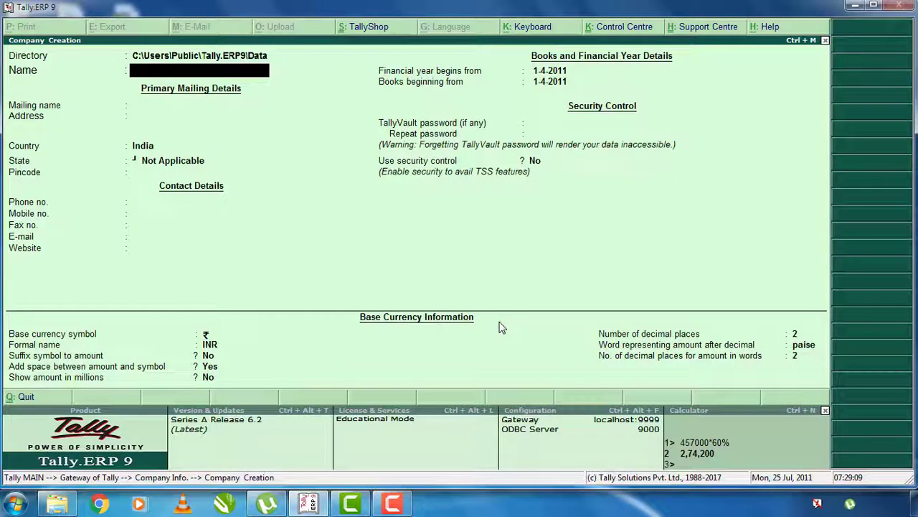
text(Mr Deva Company)
key(Return)
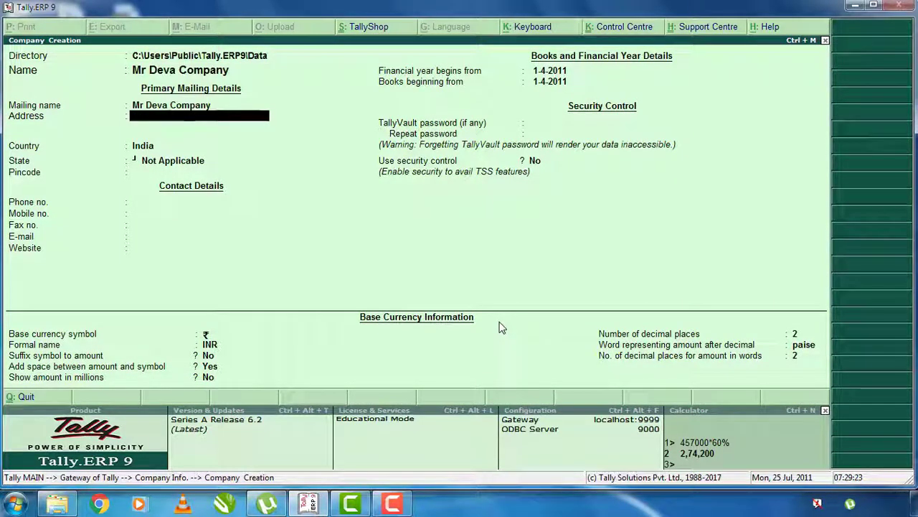
Fill in the company's address, set its state to Karnataka, and save the new company
text(Hubli)
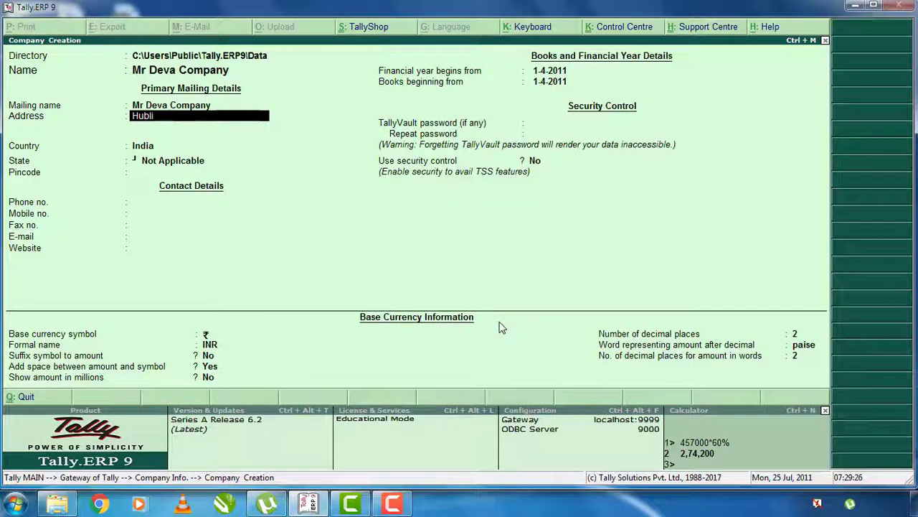
key(Return)
key(Return)
key(Return)
text(kar)
key(Return)
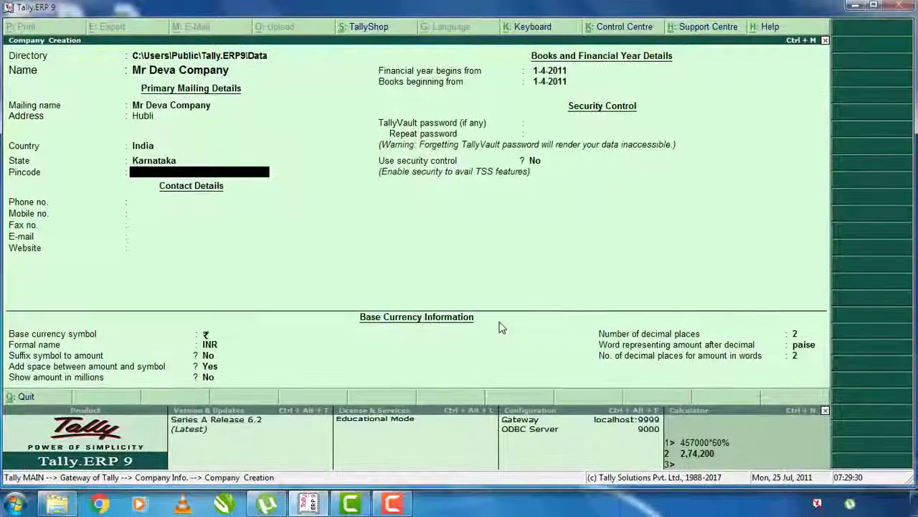
key(ctrl+a)
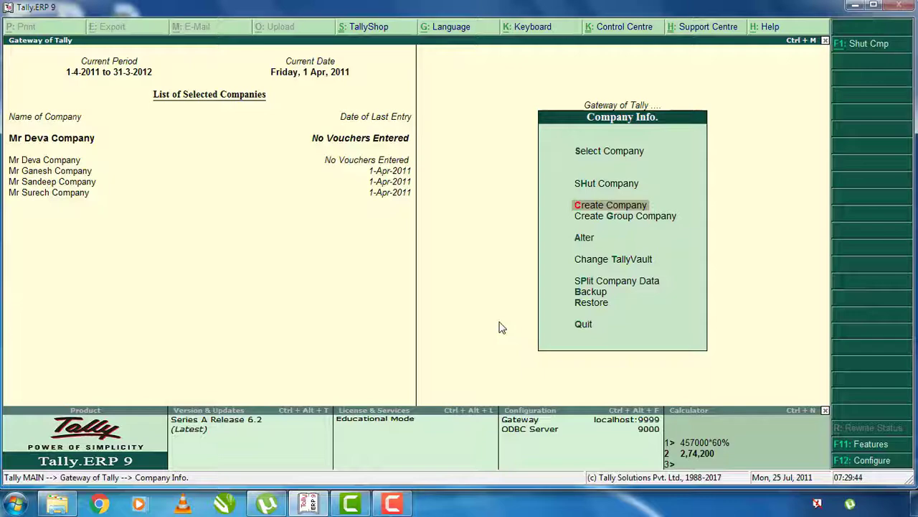
key(Escape)
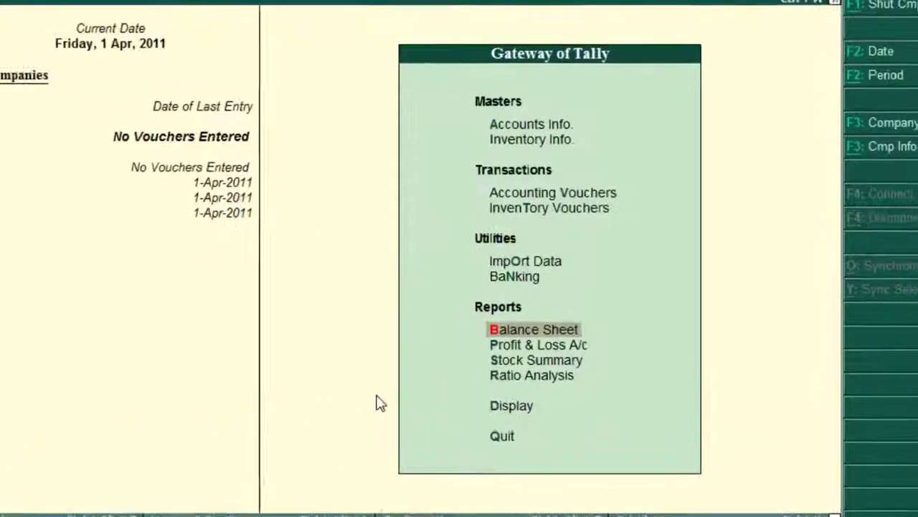
Create a simple unit of measure with the symbol no's, no formal name and 0 decimal places
key(Home)
key(Down)
key(Return)
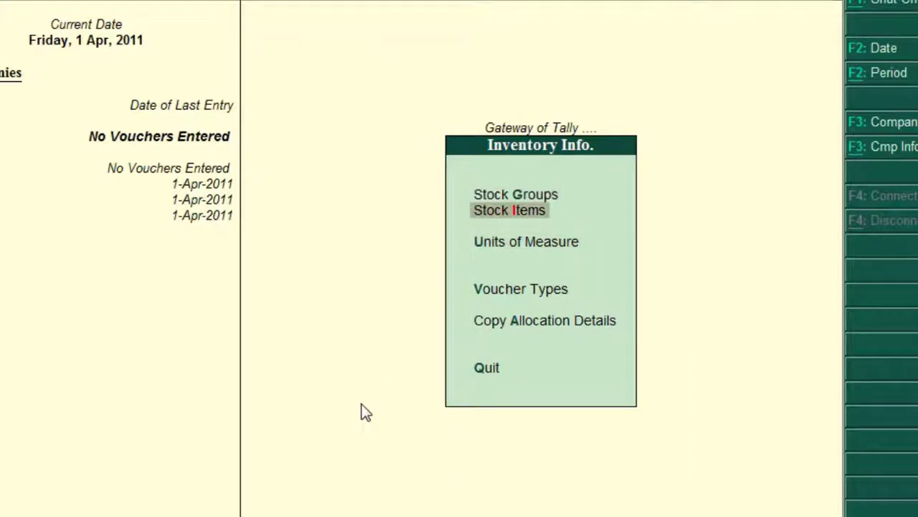
key(Down)
key(Return)
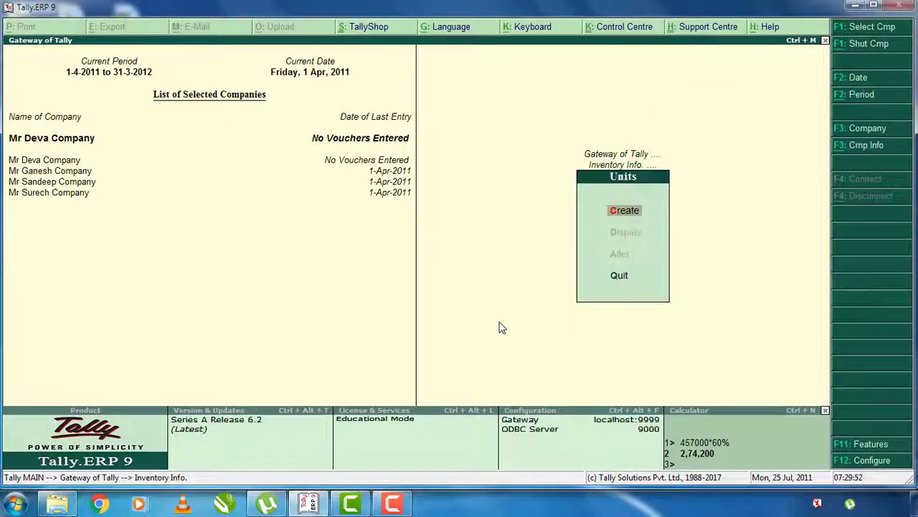
click(625, 213)
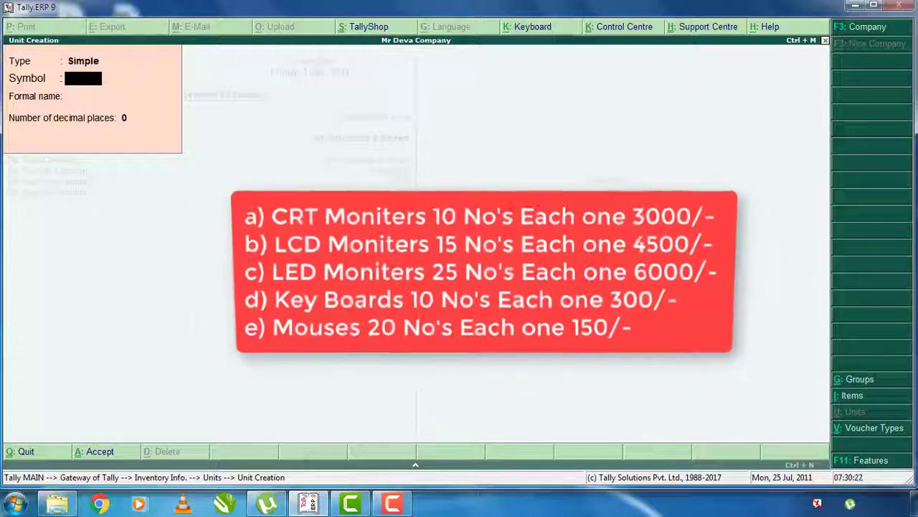
text(n)
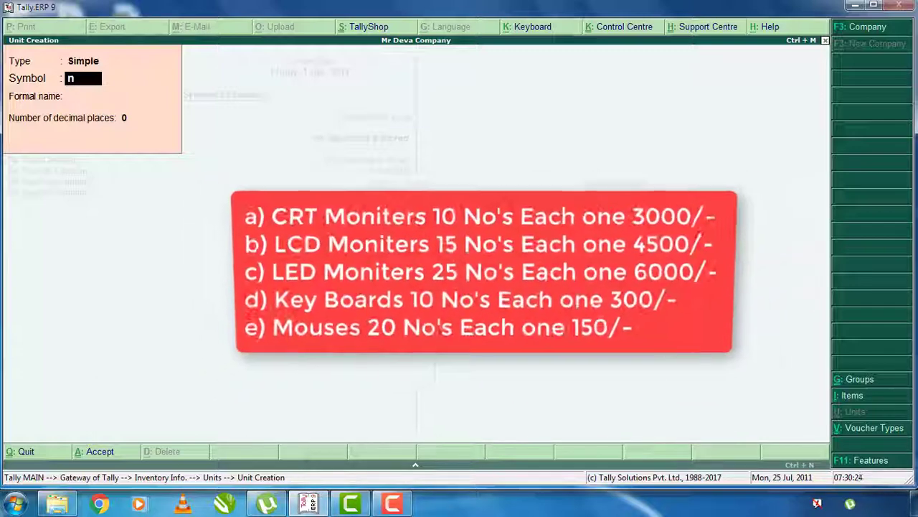
text(o's)
key(Return)
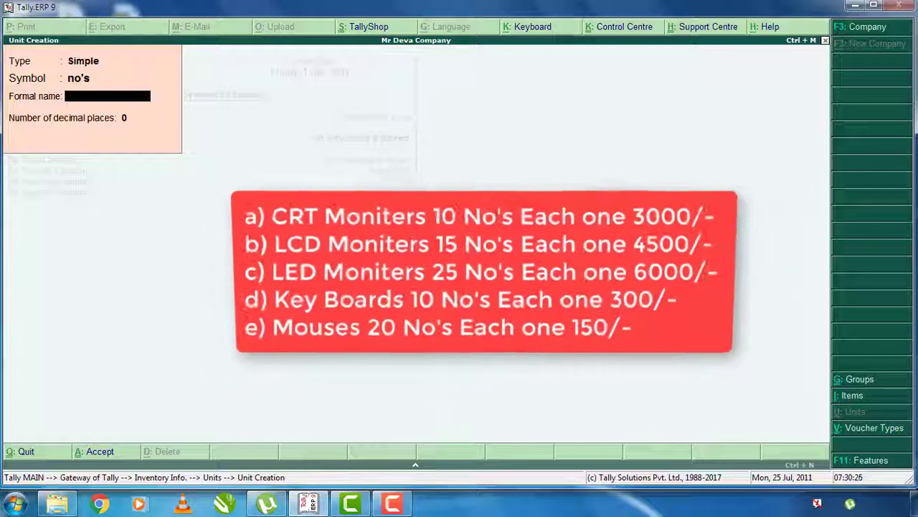
key(Return)
key(Return)
key(Return)
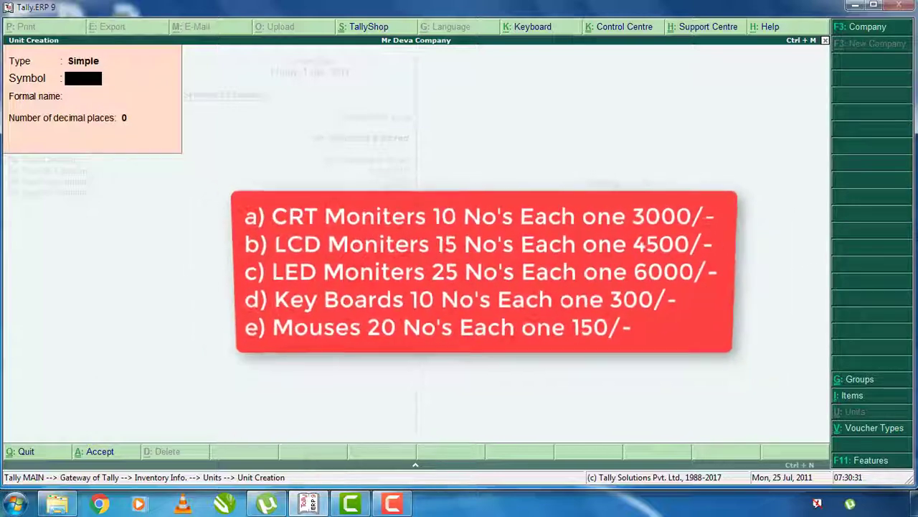
key(Escape)
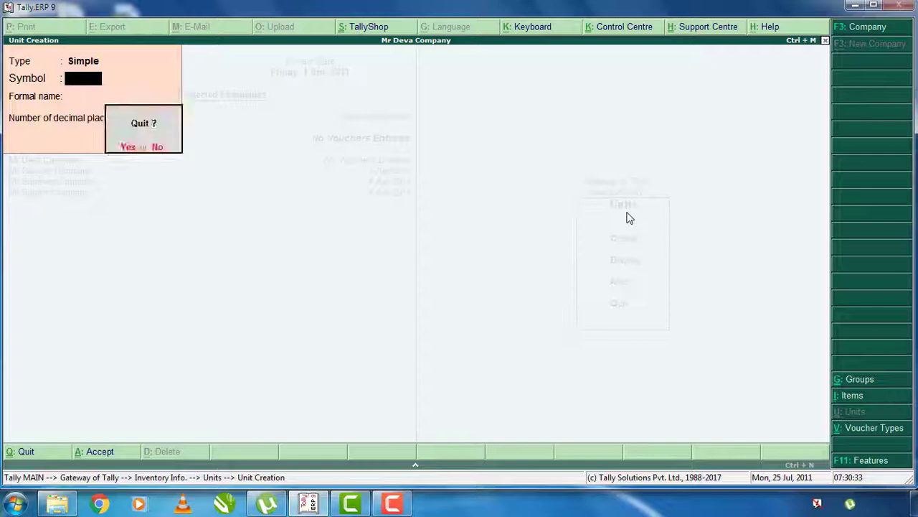
key(Return)
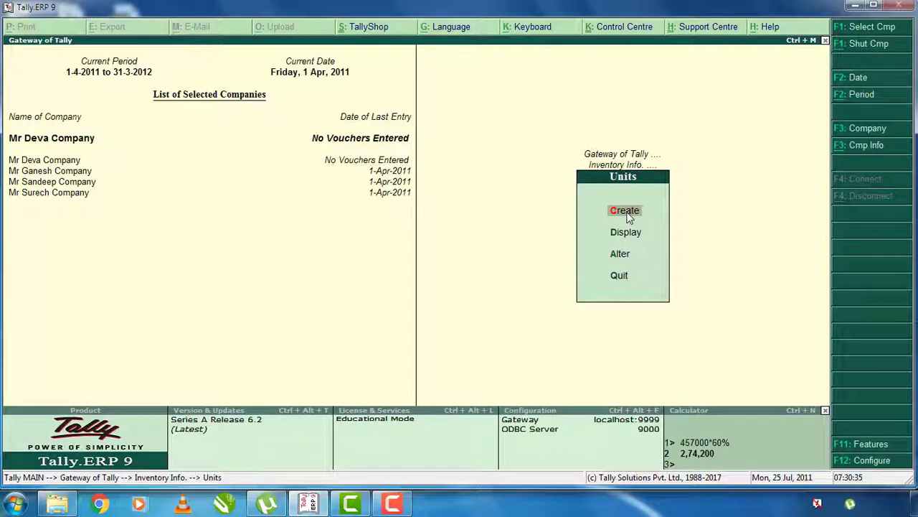
key(Escape)
Start a multiple stock item creation for All Items and add CRT Moniters under Primary with unit no's
key(Up)
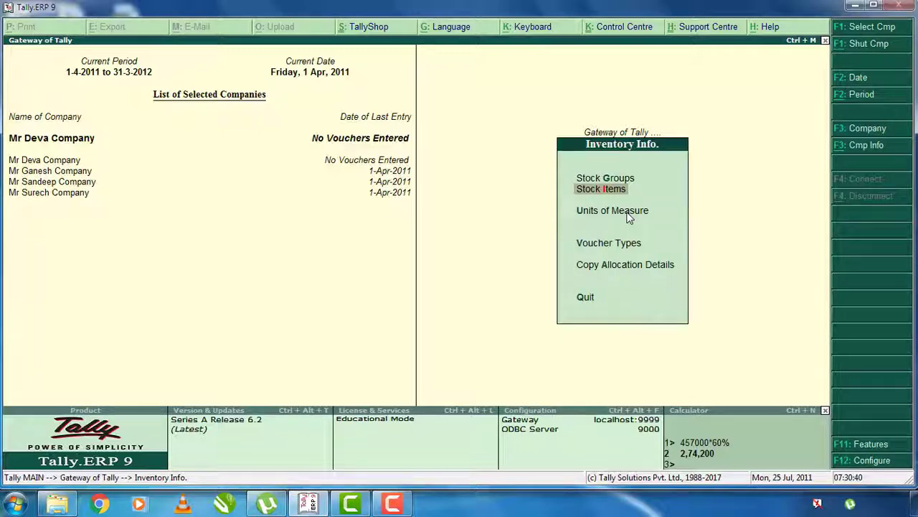
key(Return)
key(Up)
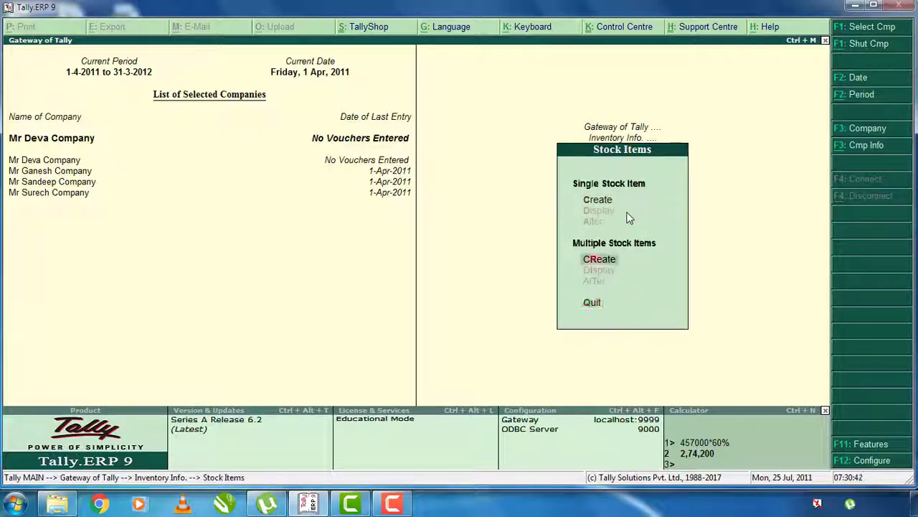
key(Return)
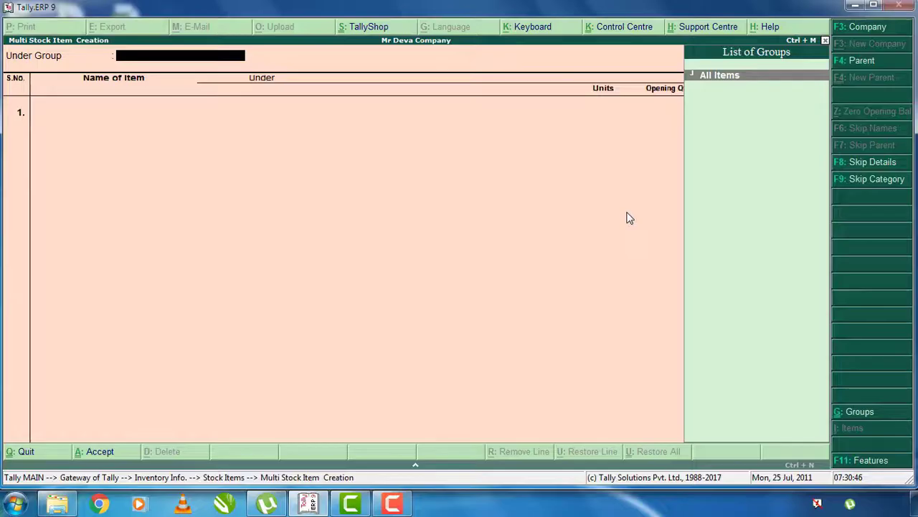
key(Return)
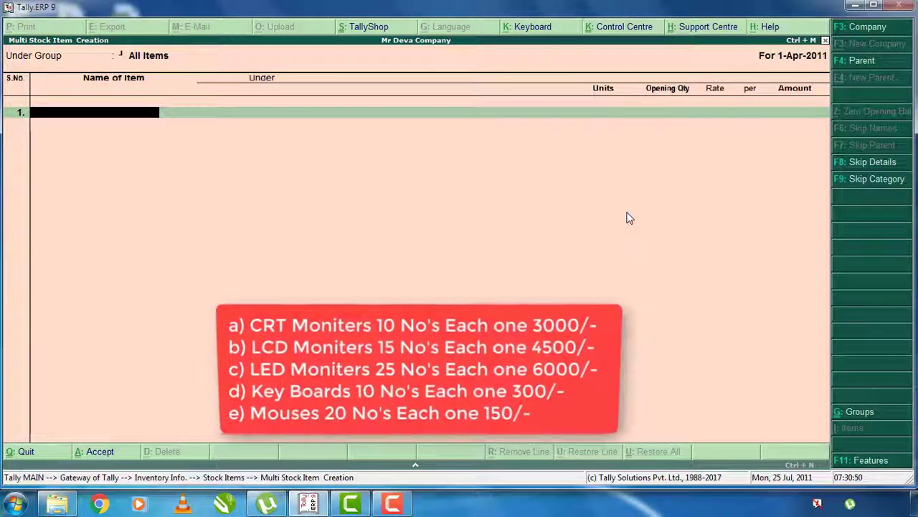
text(C)
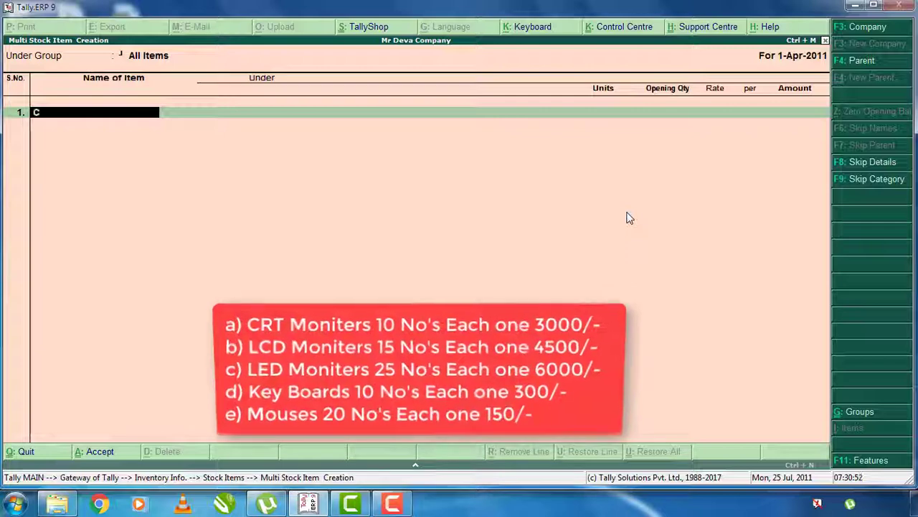
text(RT Moniters)
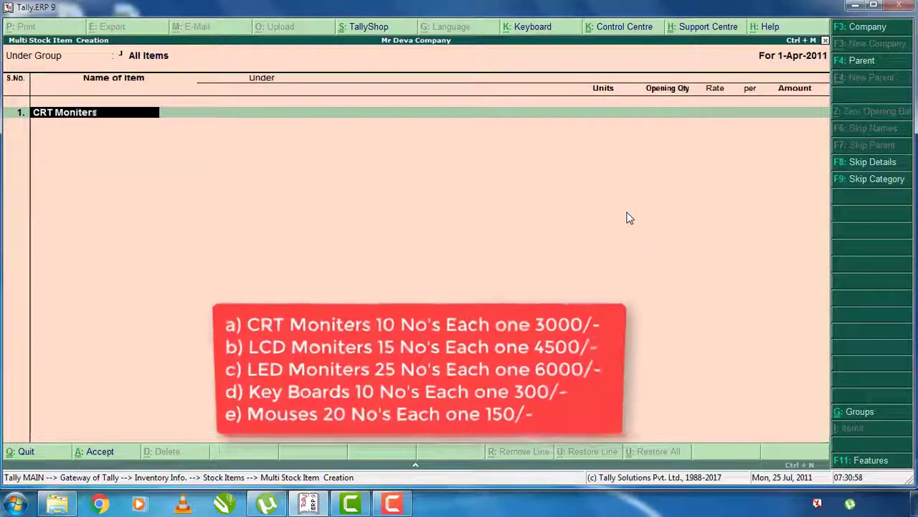
key(Return)
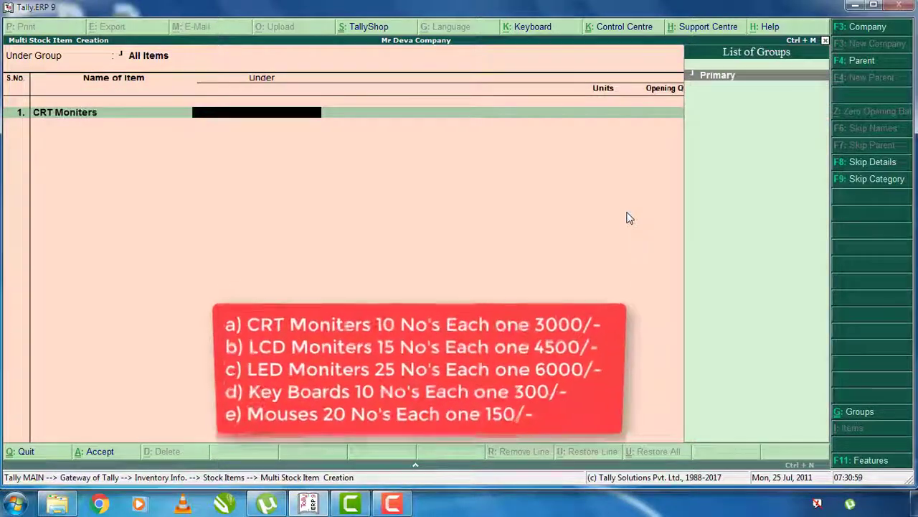
key(Return)
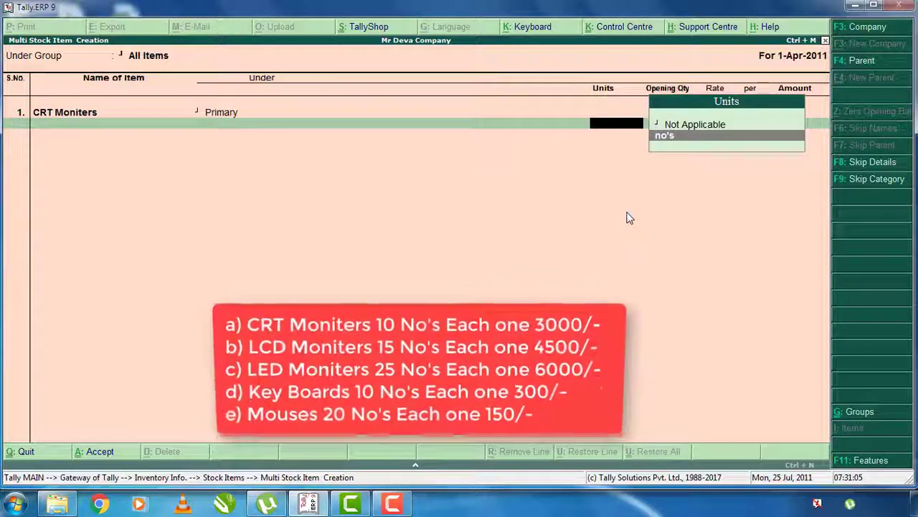
key(Return)
key(Return)
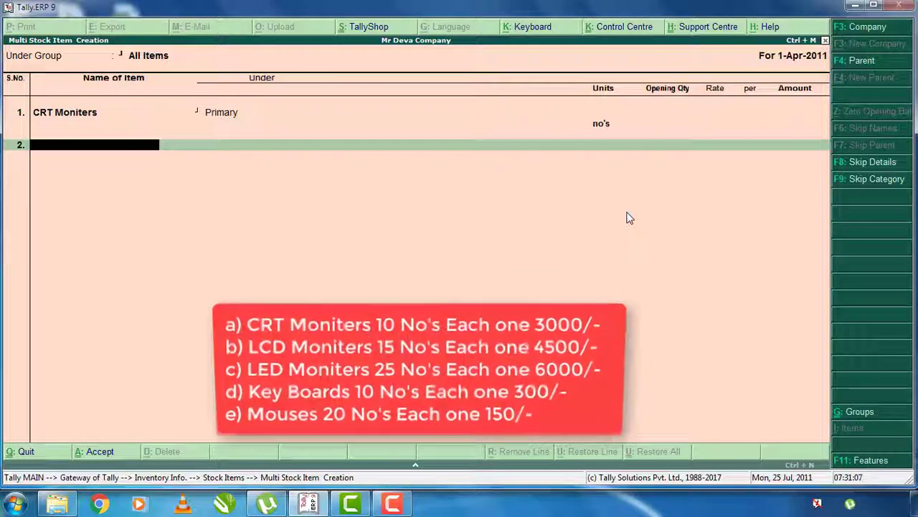
Add LCD Moniters as the second stock item under Primary with unit no's
text(LCD Moniters)
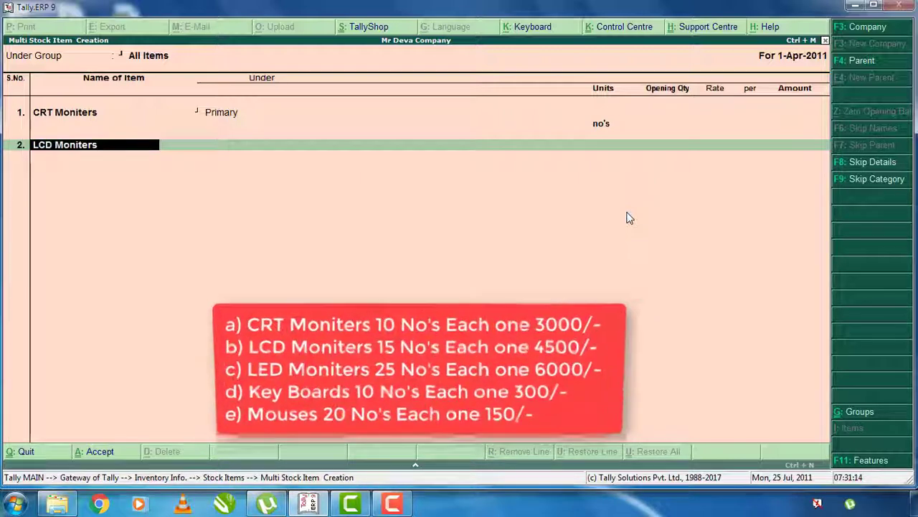
key(Return)
key(Return)
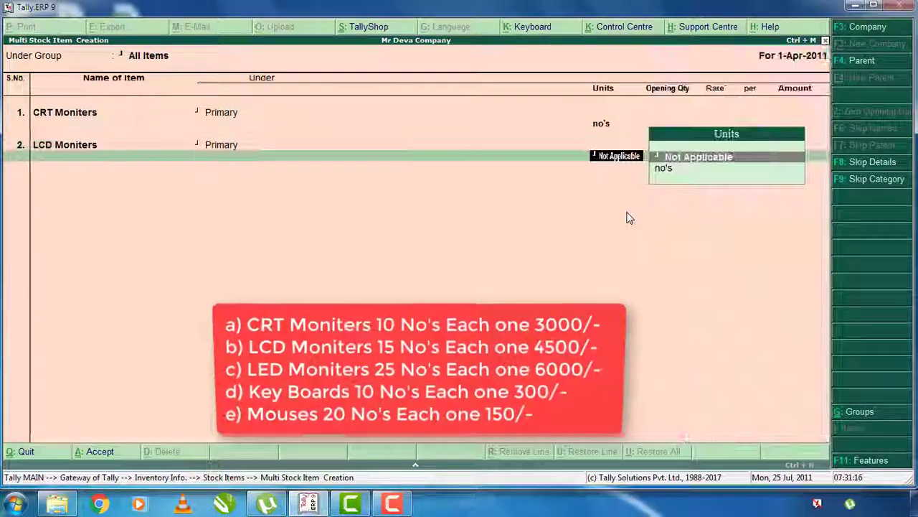
key(Down)
key(Return)
key(Return)
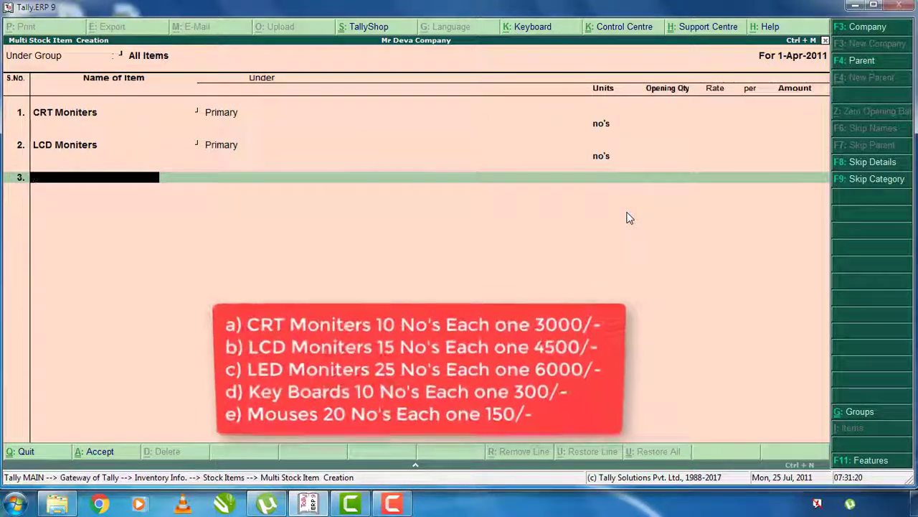
Add the stock items LED Moniters, Key Board and Mouses under Primary, each with unit no's
text(LED Moniters)
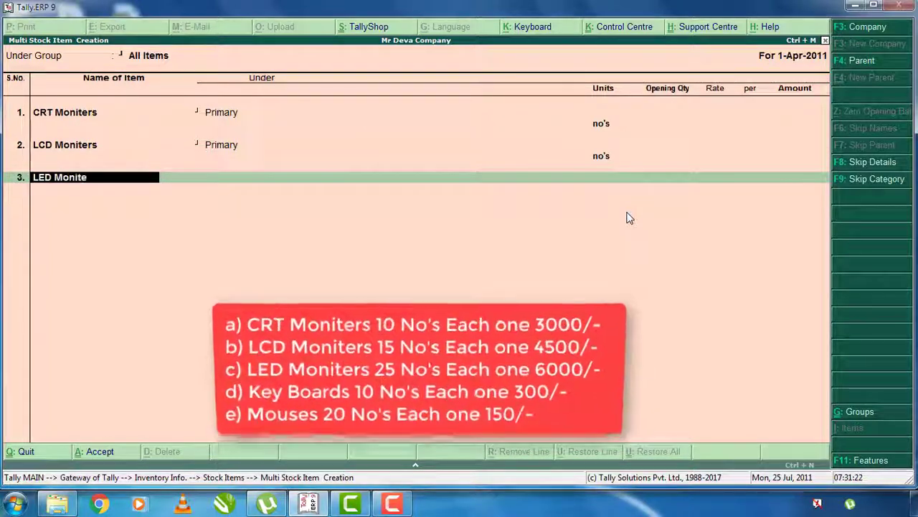
key(Return)
key(Return)
key(Down)
key(Return)
key(Return)
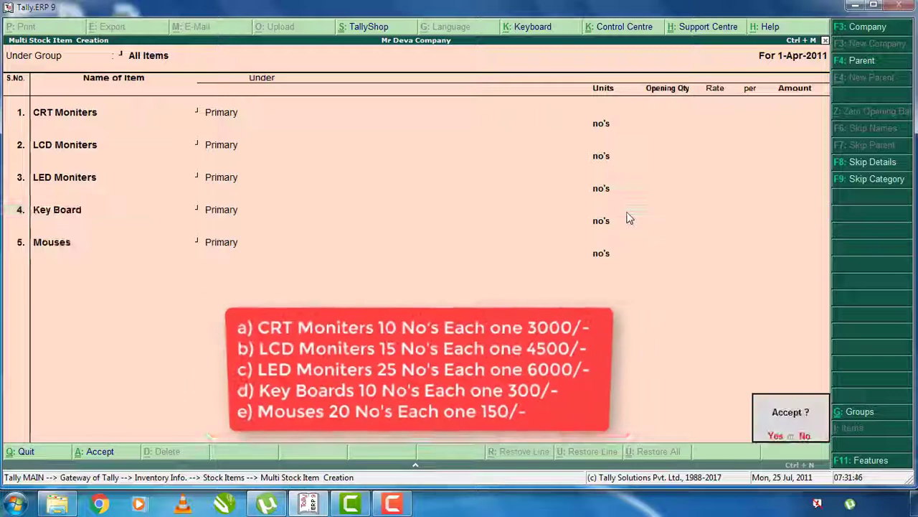
Save the list of five stock items without opening quantities and leave the inventory masters
key(Escape)
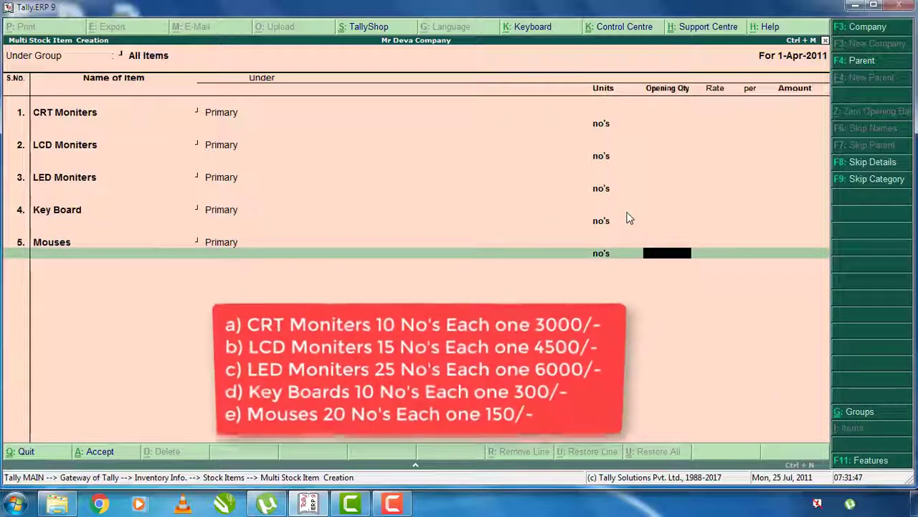
key(Return)
key(Return)
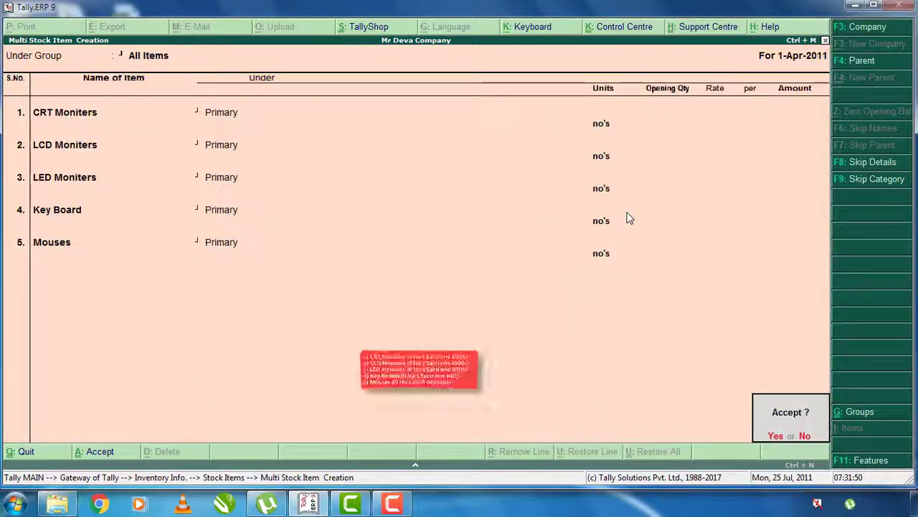
key(Return)
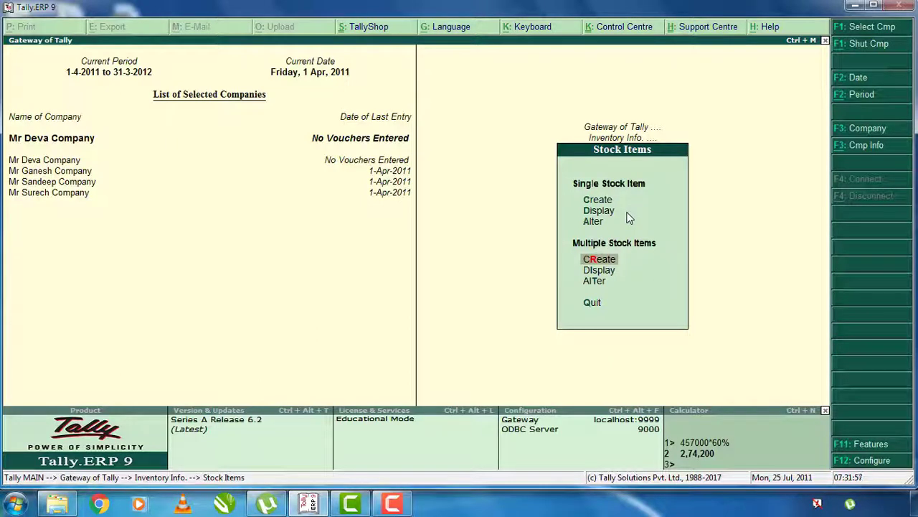
key(Escape)
key(Escape)
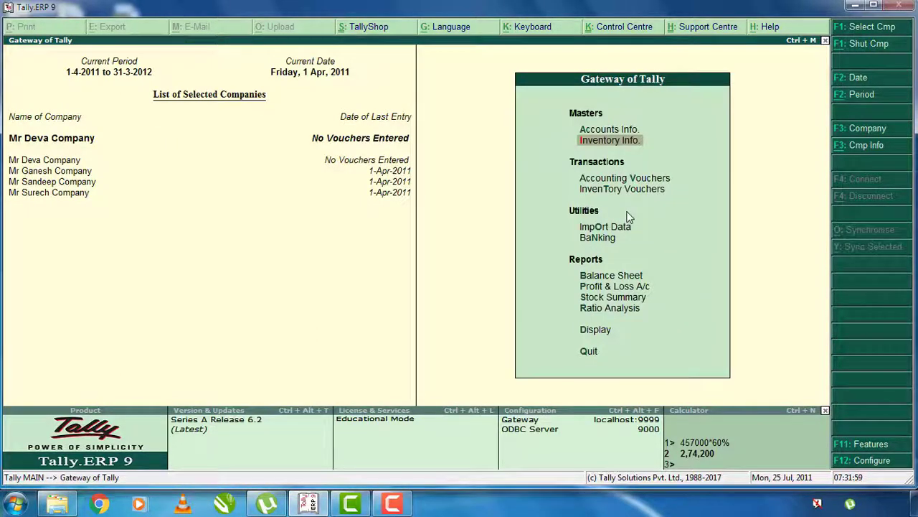
Open multiple ledger creation for All Items from the accounts masters
key(Up)
key(Return)
key(Down)
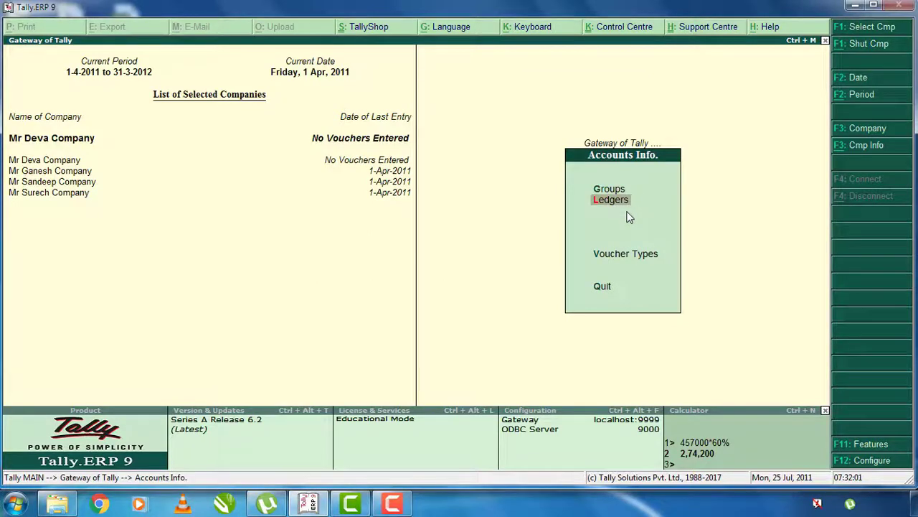
key(Return)
key(Down)
key(Down)
key(Down)
key(Return)
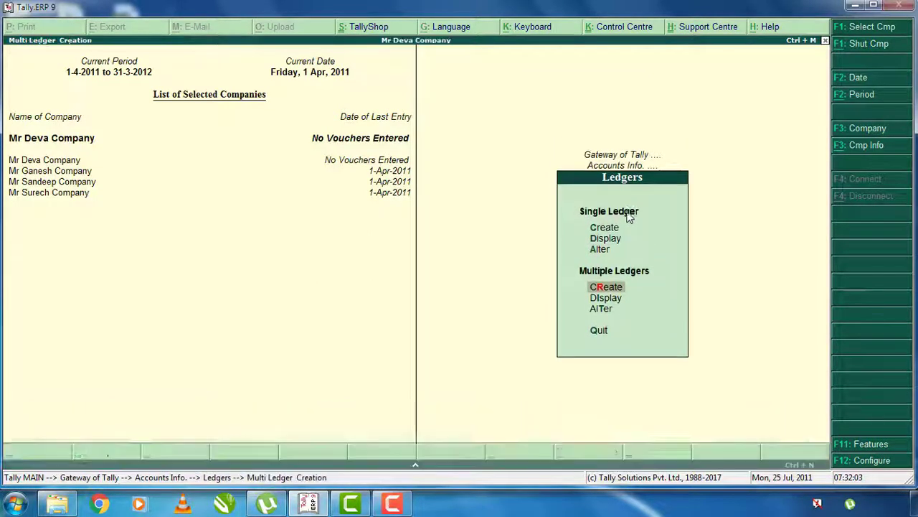
key(Return)
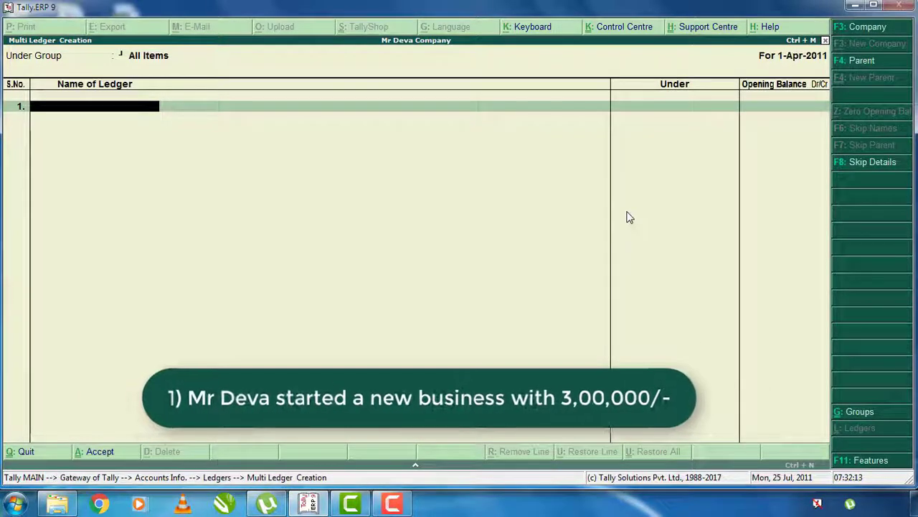
Add a ledger in the business owner's name under Capital Account with no opening balance
text(Mr)
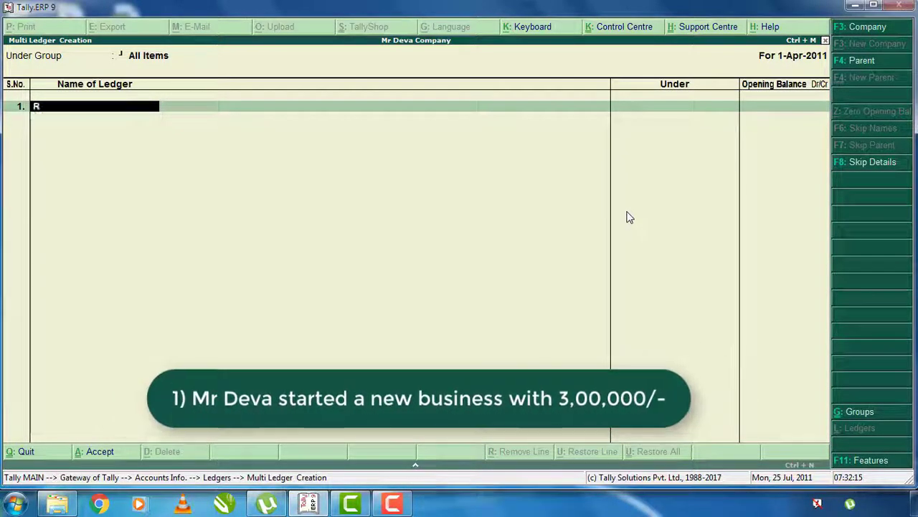
text( Deva)
key(Return)
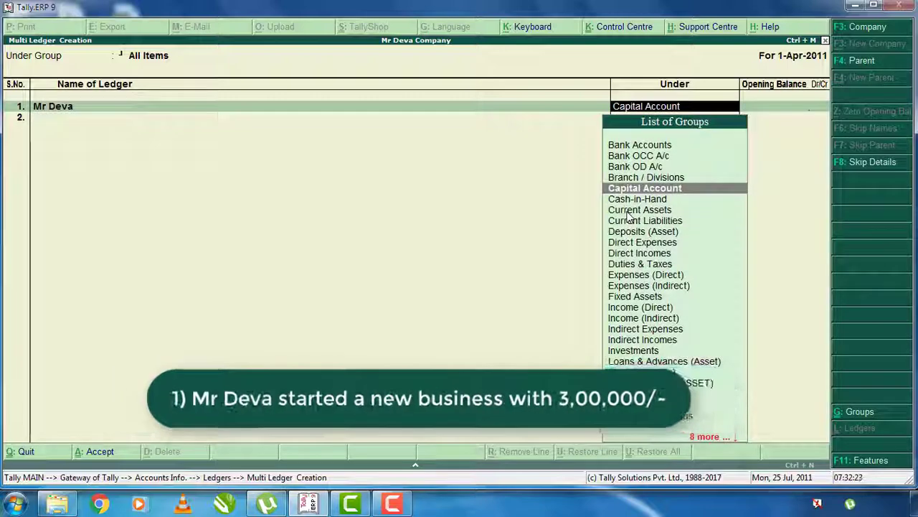
text(cap)
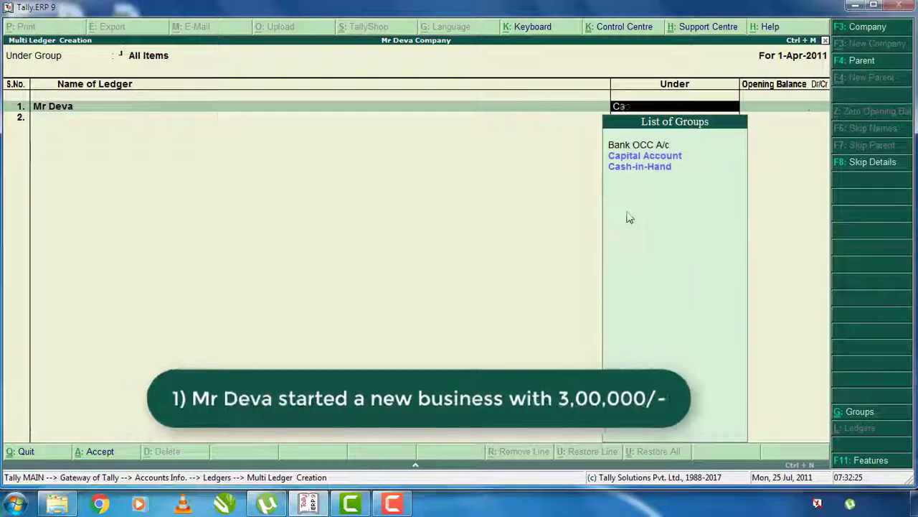
key(Return)
key(Return)
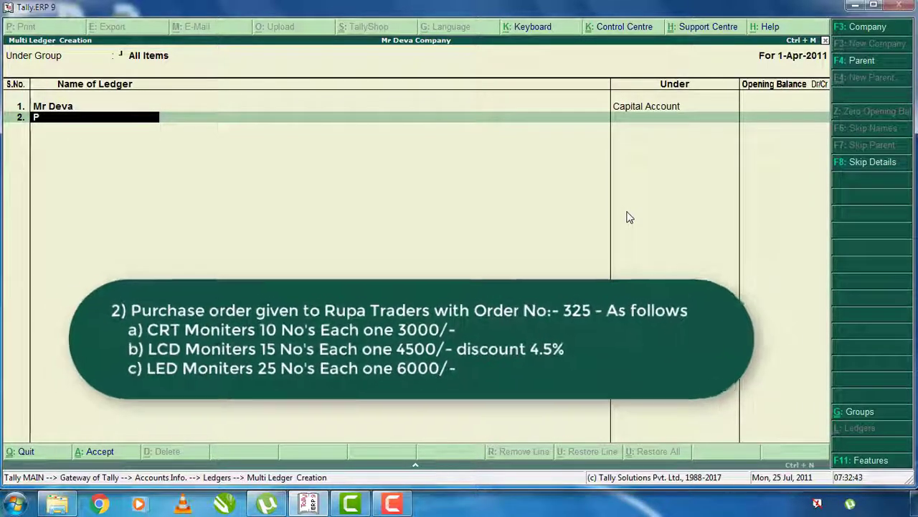
Add Purchase Order as the second ledger under Purchase Accounts
text(urchase Order)
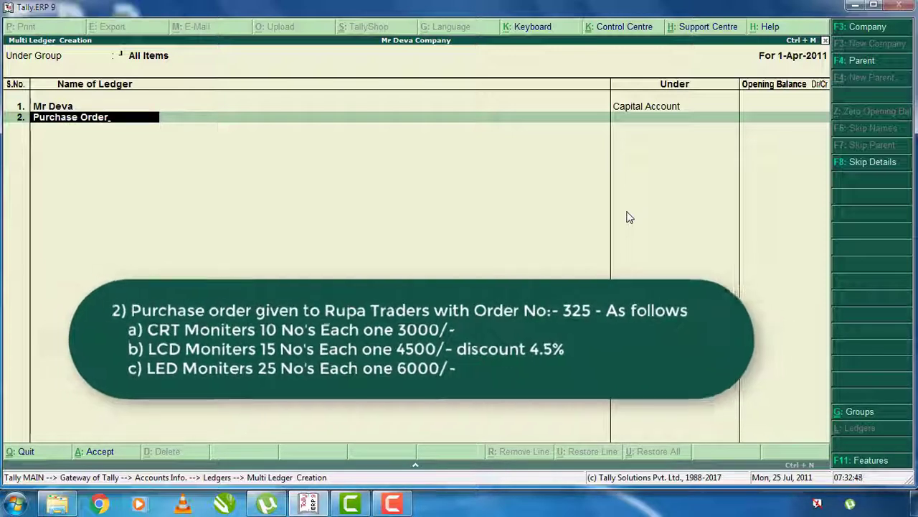
key(Return)
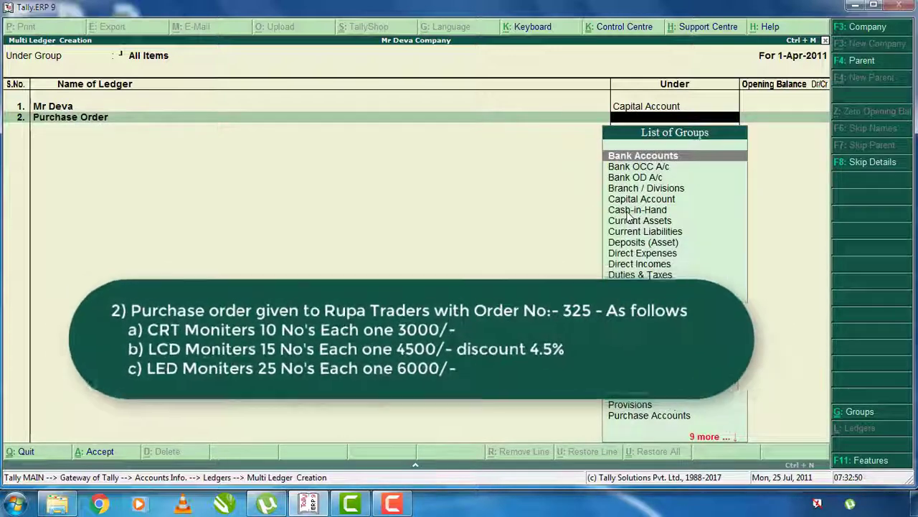
text(pur)
key(Return)
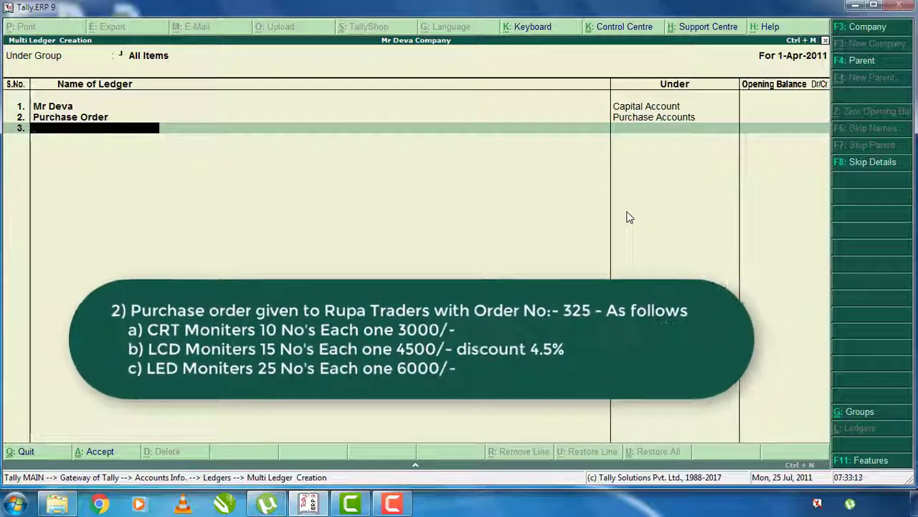
Add the supplier Rupa Traders as the third ledger under Sundry Creditors
key(BackSpace)
key(BackSpace)
text(Rup)
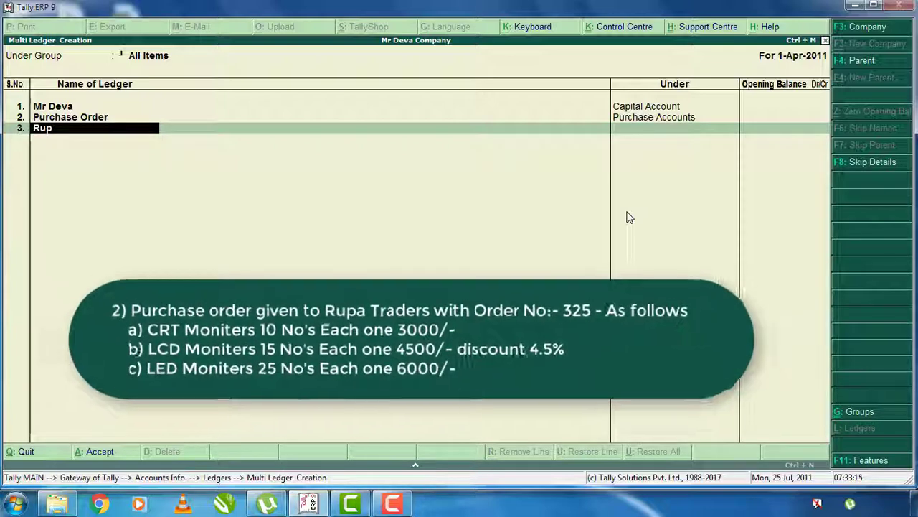
text(a Traders)
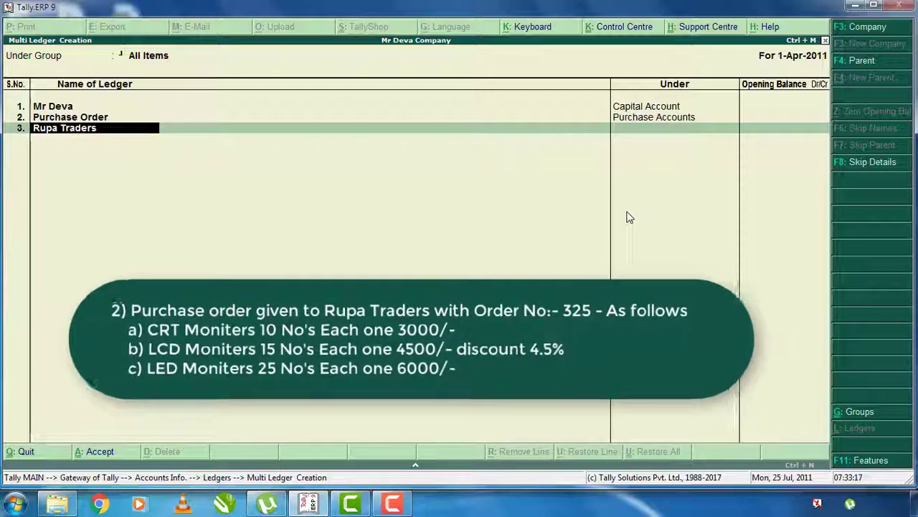
key(Return)
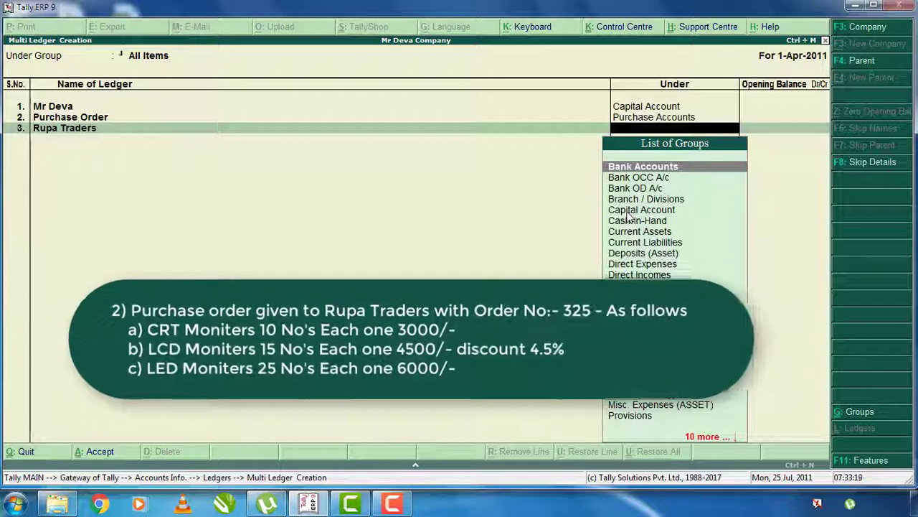
text(sun)
key(Return)
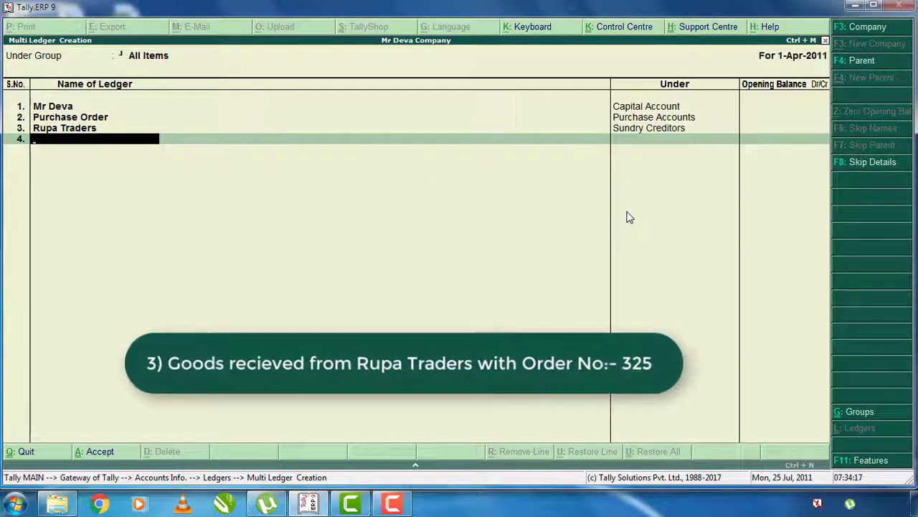
Add Purchase as the fourth ledger under Purchase Accounts
text(chase)
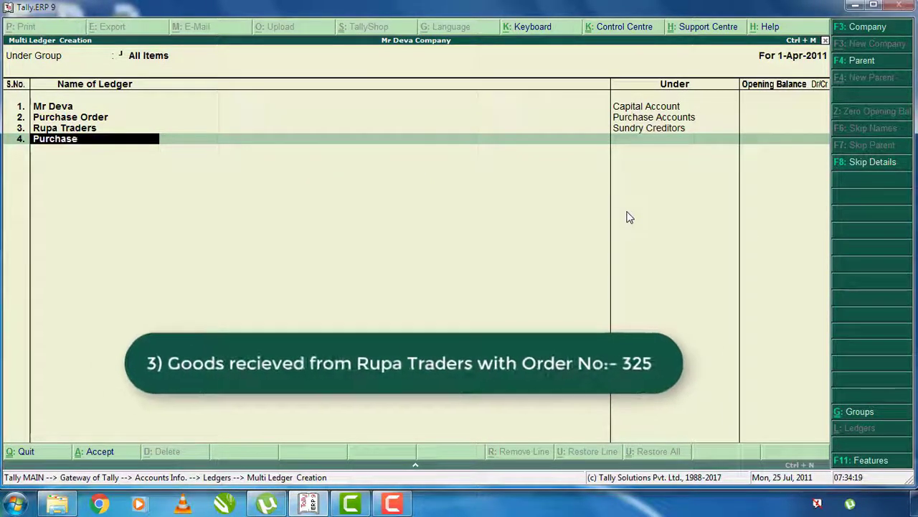
key(Return)
text(pur)
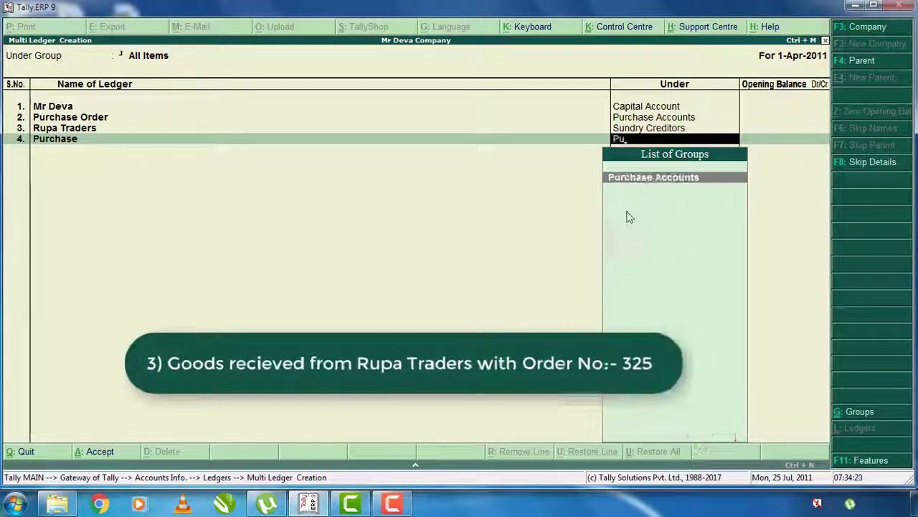
key(Return)
key(BackSpace)
text(pur)
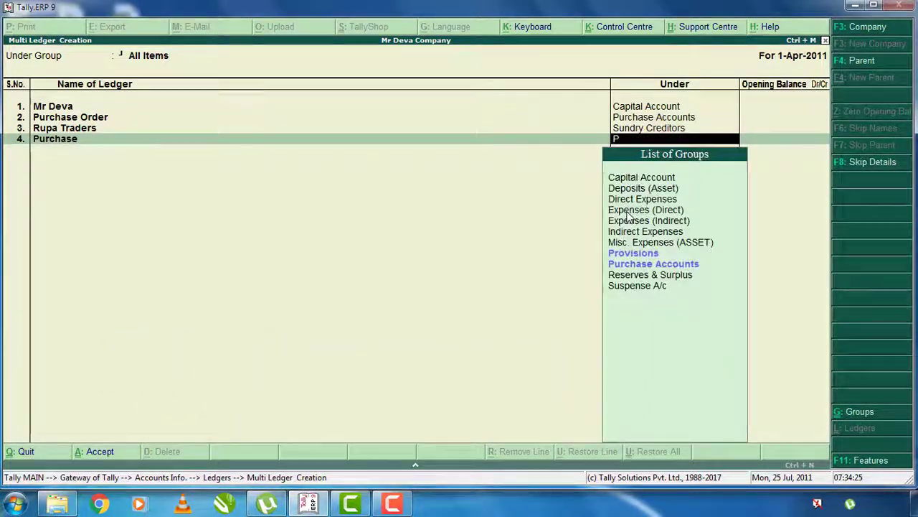
key(Return)
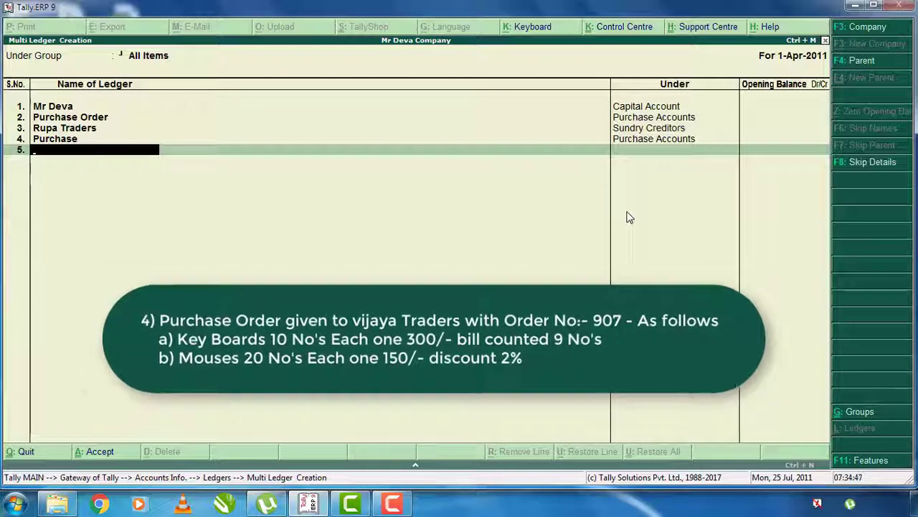
Add the supplier Vijaya Traders as the fifth ledger under Sundry Creditors
text(Vijaya traders)
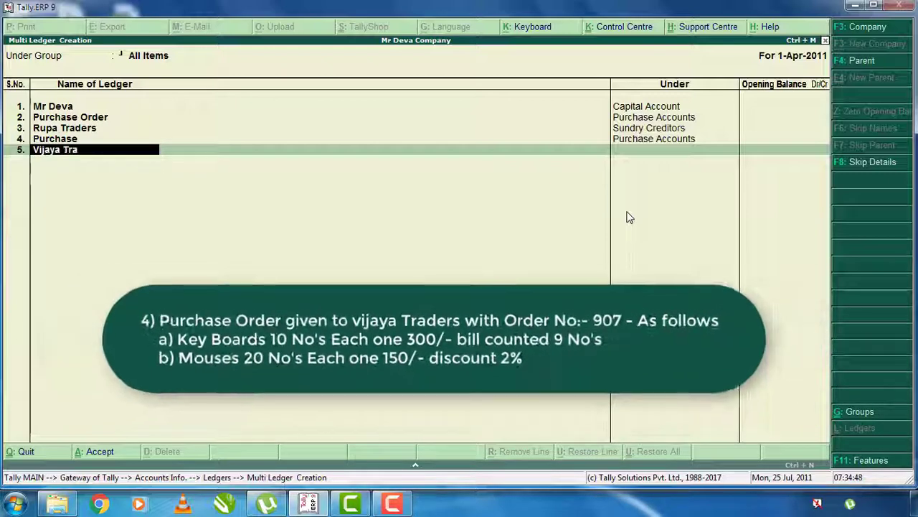
key(Return)
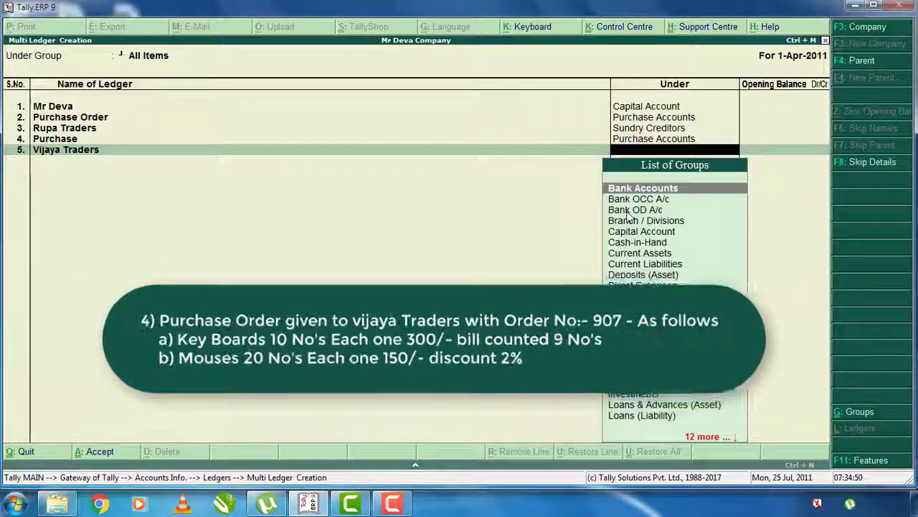
text(su)
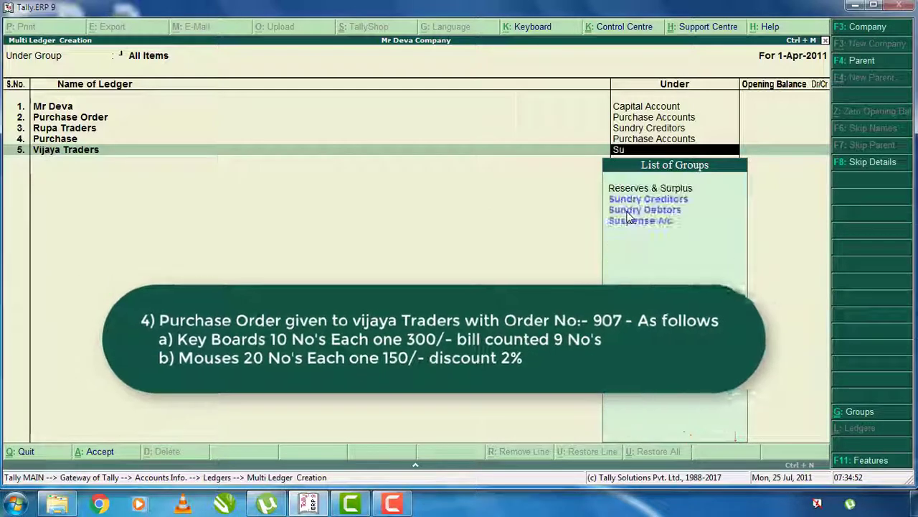
key(Down)
key(Return)
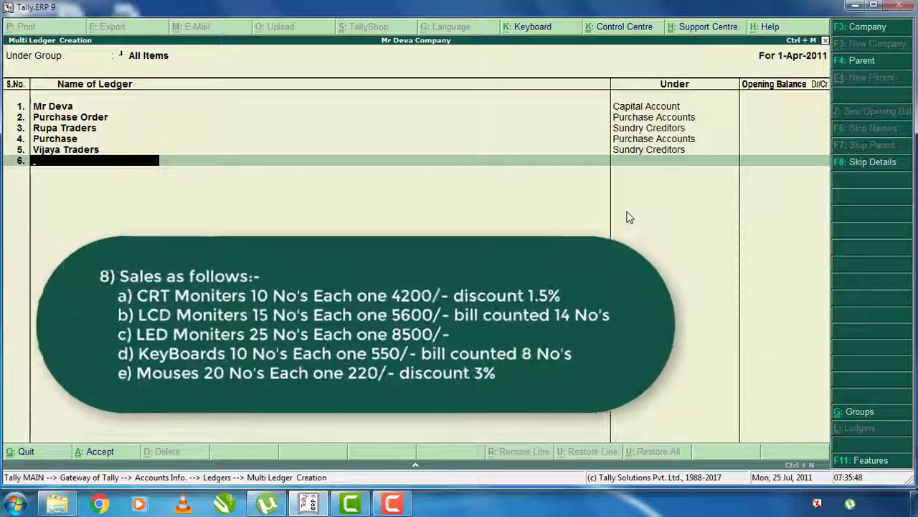
Add Sales as the sixth ledger under Sales Accounts
text(Sales)
key(Return)
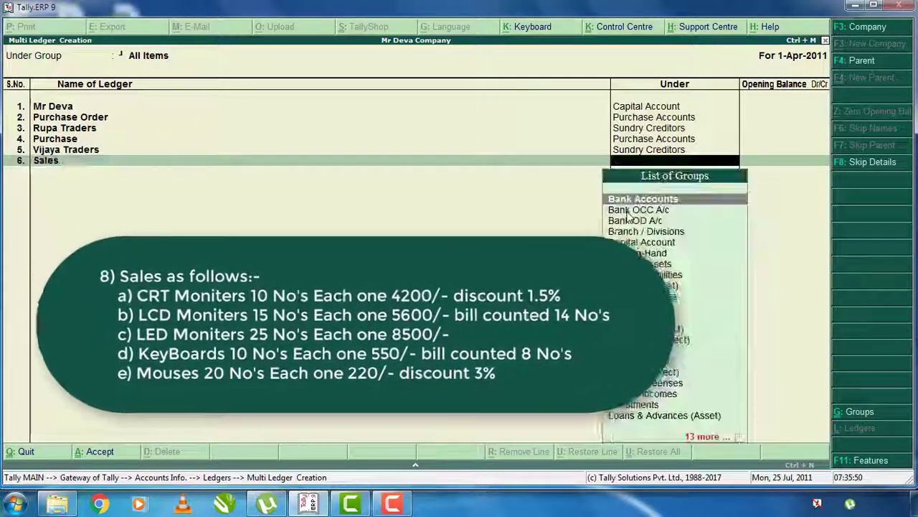
text(sa)
key(Return)
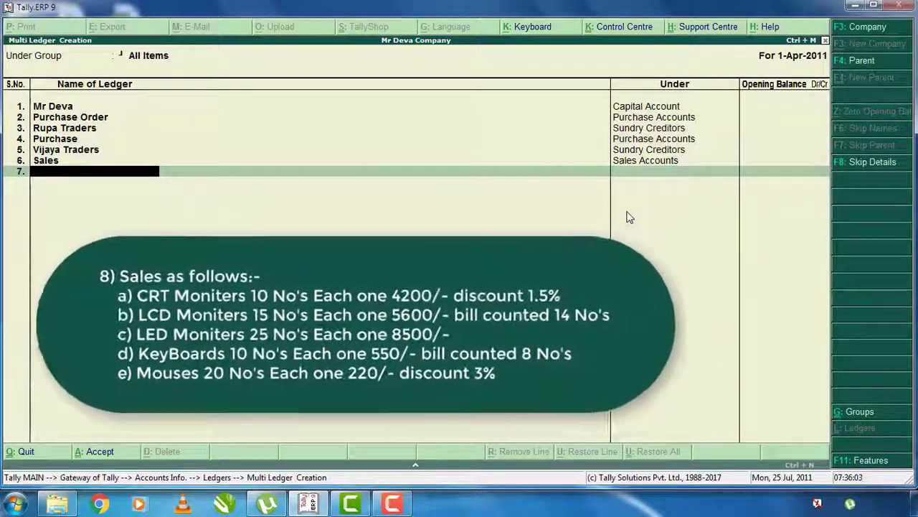
Save the list of six ledgers without opening balances and leave the accounts masters
key(Return)
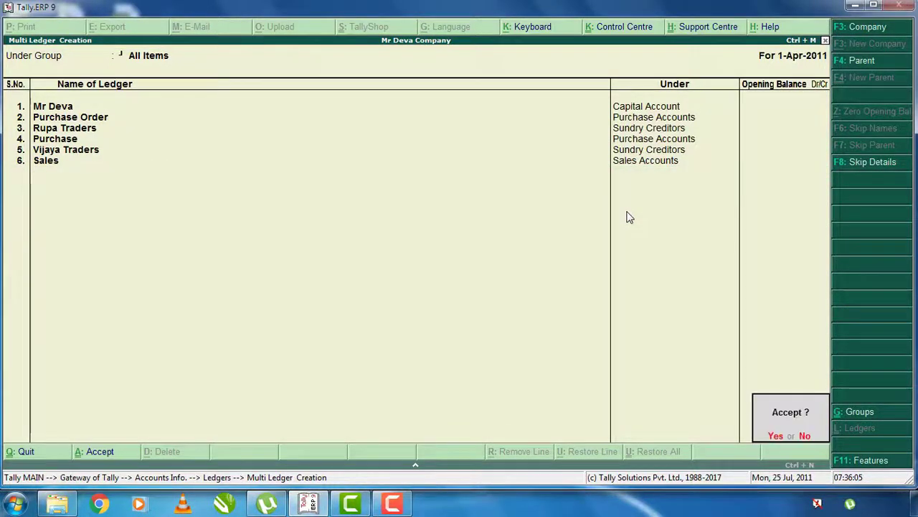
key(y)
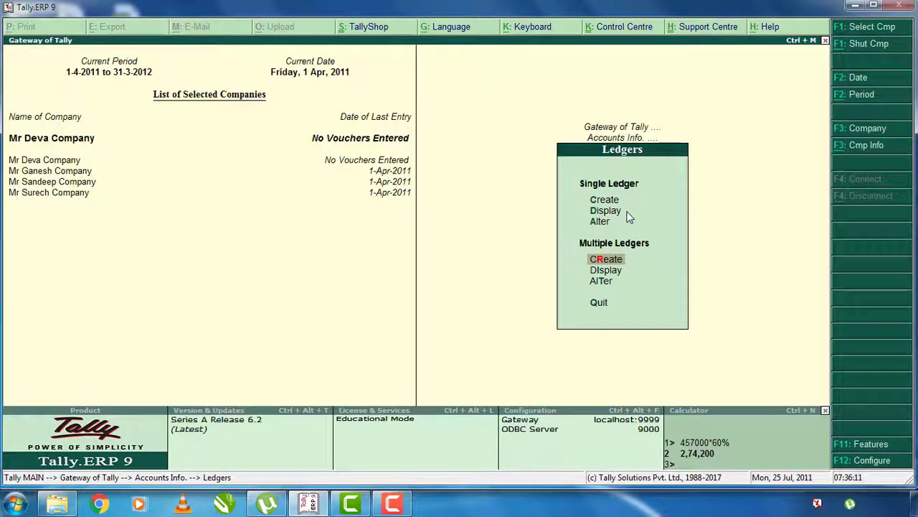
key(Escape)
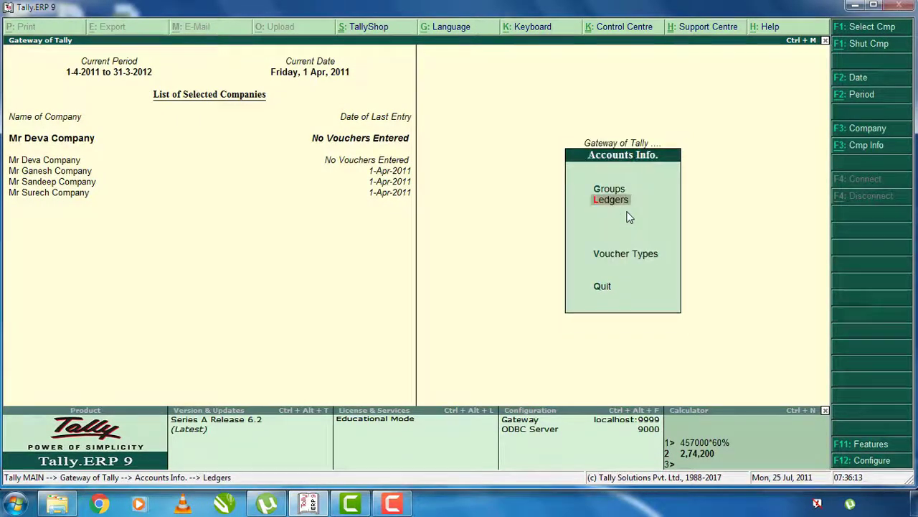
key(Escape)
Start a receipt voucher in the accounting vouchers with Cash as the account and the owner's capital ledger under Particulars
key(Down)
key(Down)
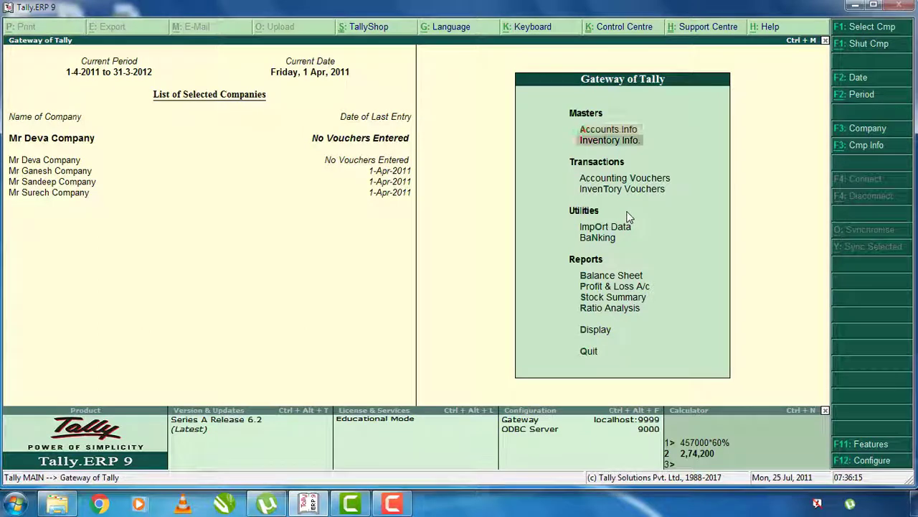
key(Return)
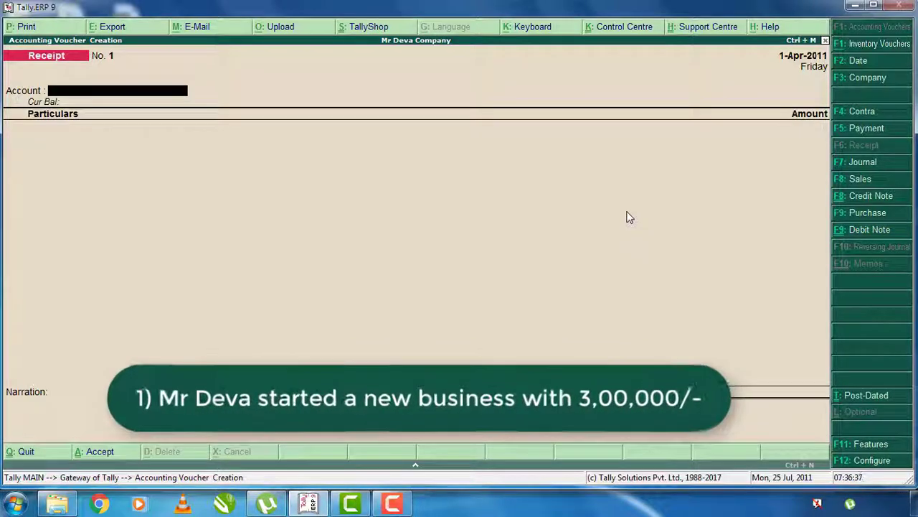
key(Return)
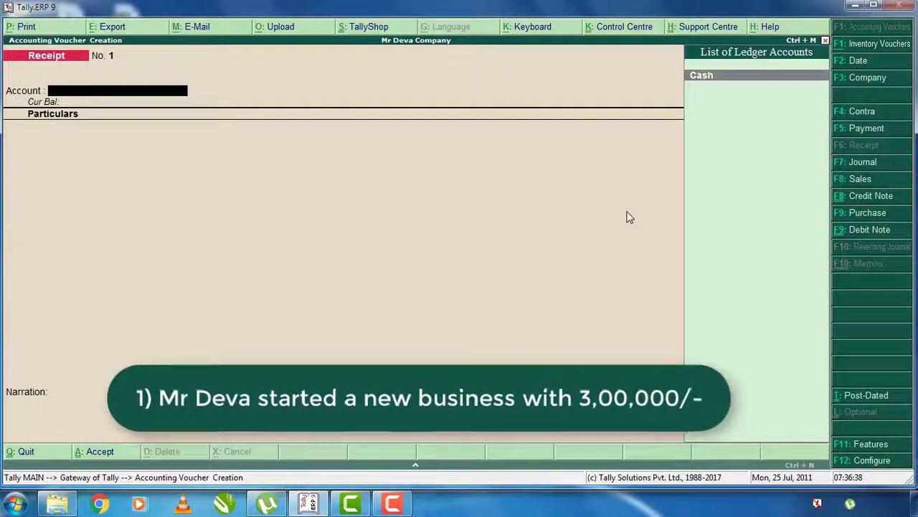
key(Return)
text(M)
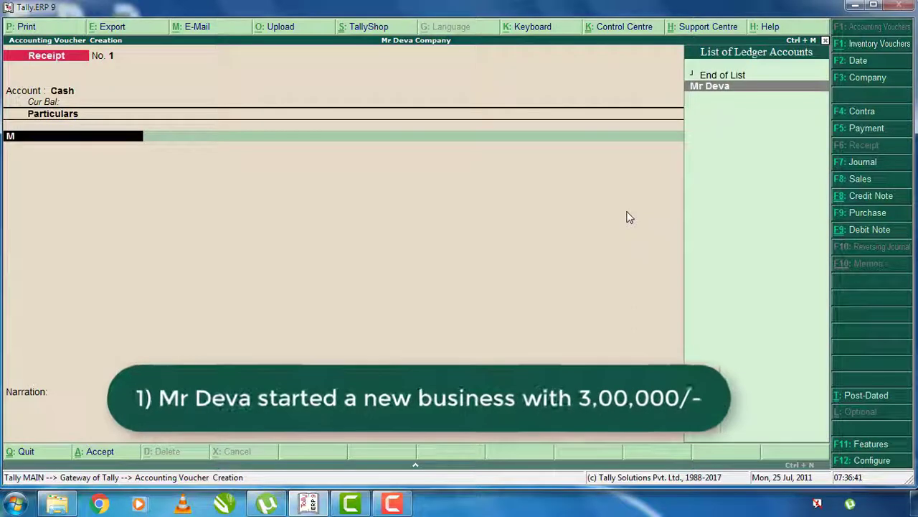
key(Return)
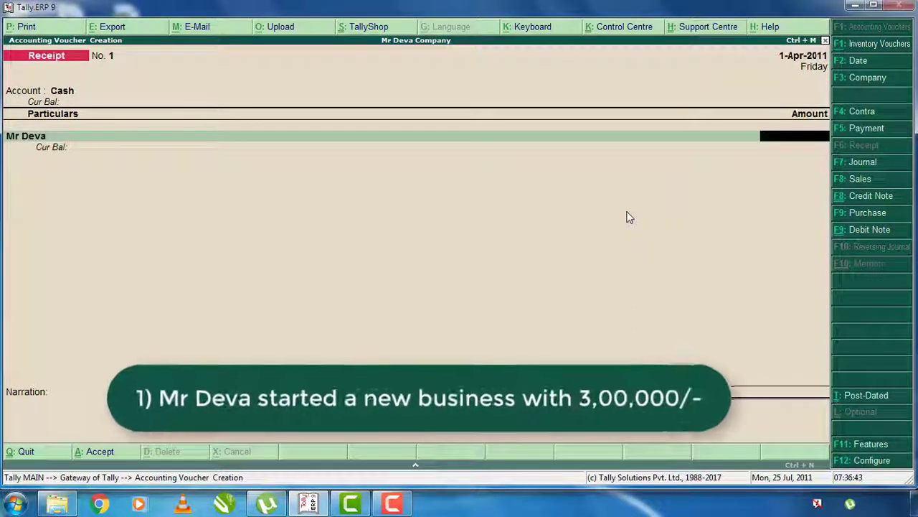
Enter 3,00,000 as the receipt amount and save the voucher without a narration
text(3,00,00)
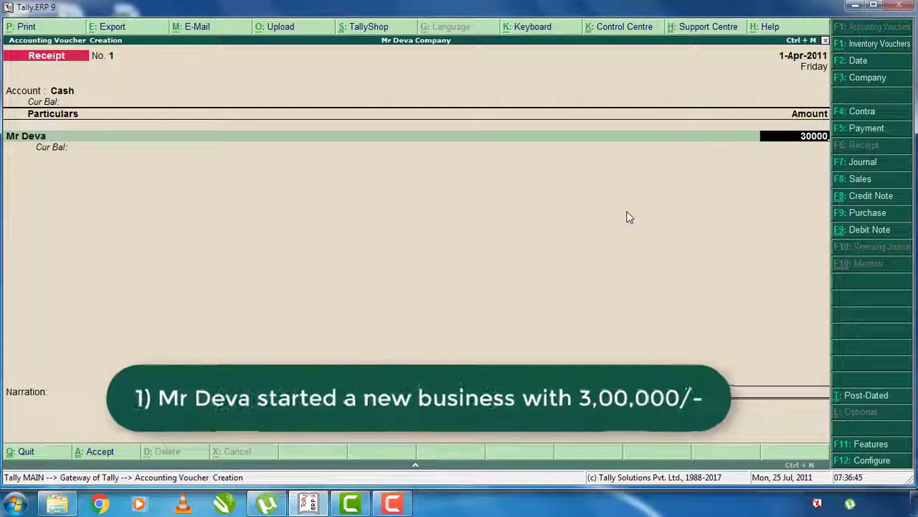
text(0)
key(Return)
key(Return)
key(Return)
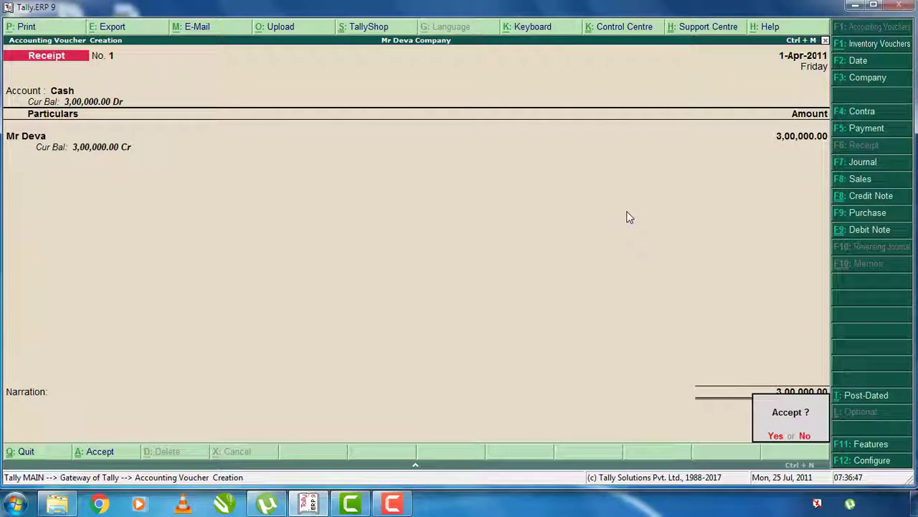
key(Return)
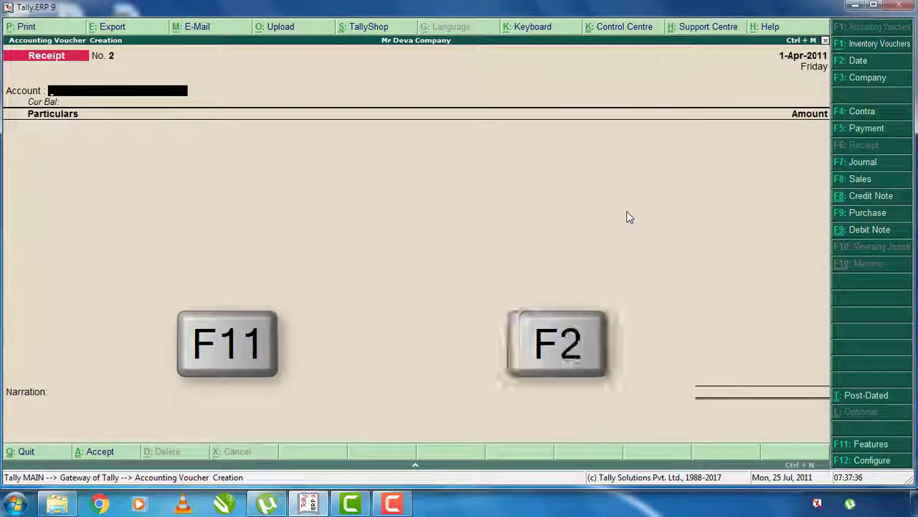
Open the company's inventory features and enable purchase order processing
key(F11)
key(F2)
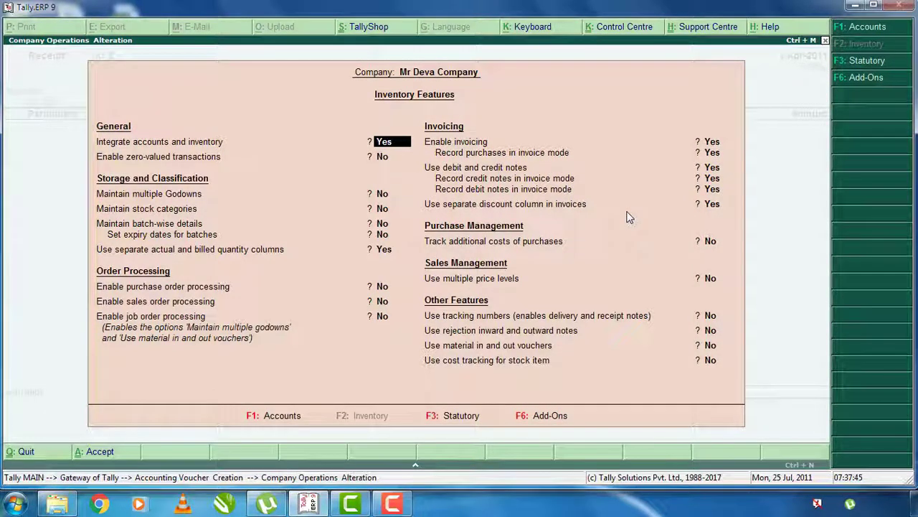
key(Return)
key(Return)
key(Return)
key(Return)
key(Return)
key(Return)
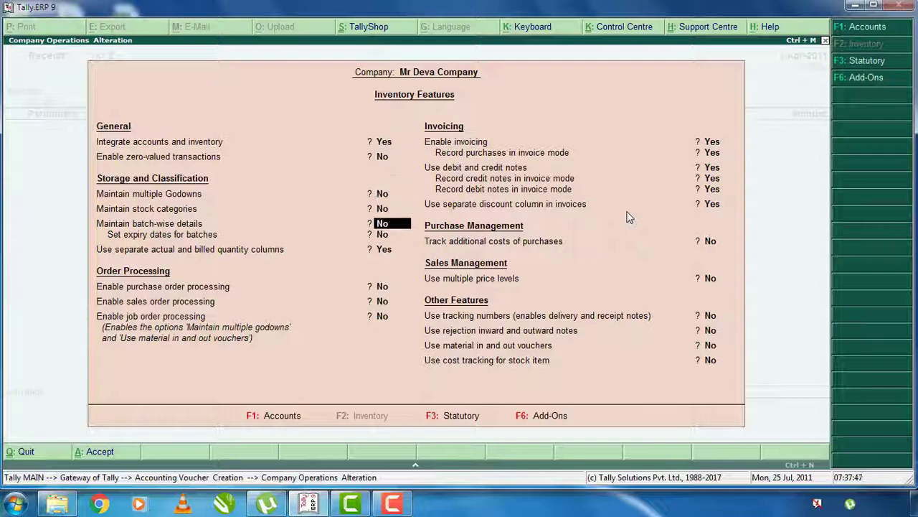
key(Return)
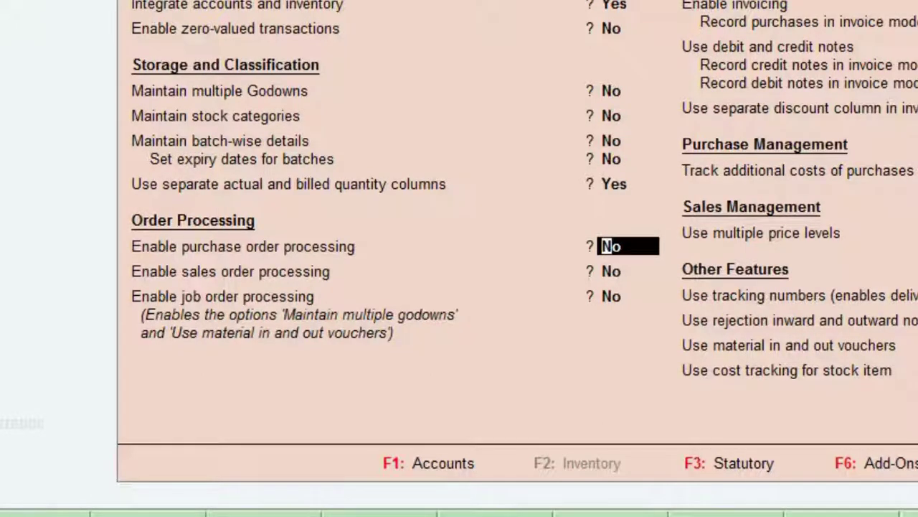
text(y)
key(Return)
key(Return)
Enable the use of separate actual and billed quantity columns in the inventory features
key(Up)
key(Up)
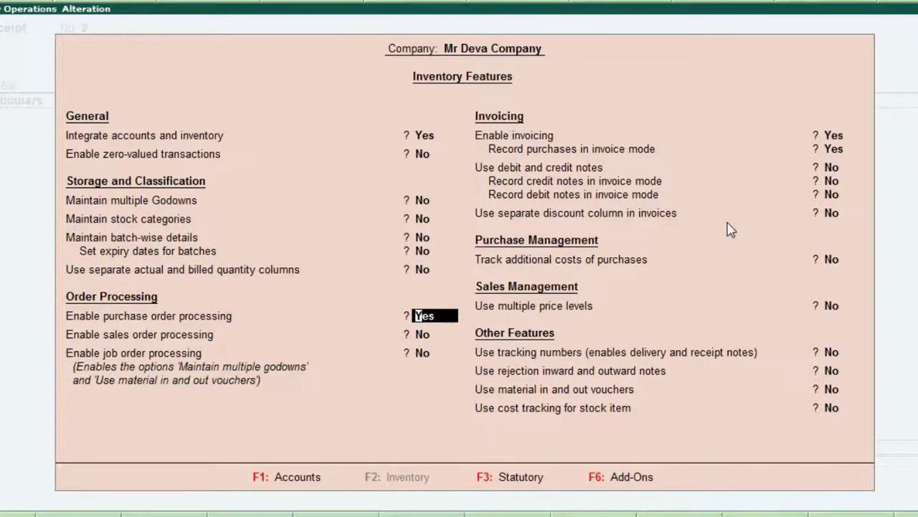
key(Up)
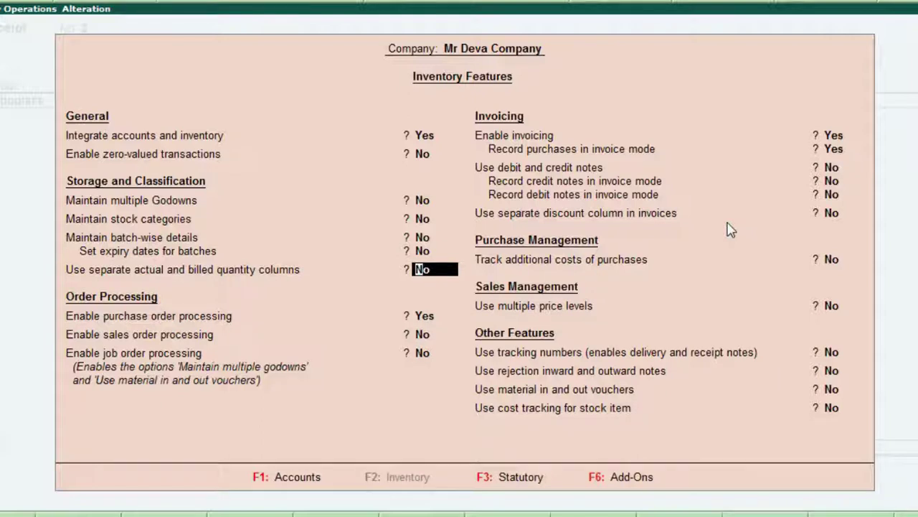
text(y)
key(Return)
key(Return)
key(Return)
key(Return)
key(Return)
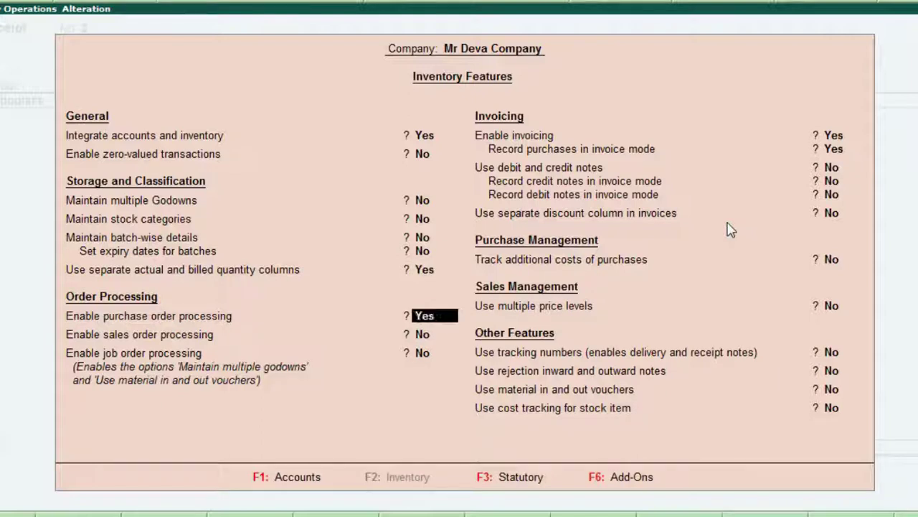
key(Return)
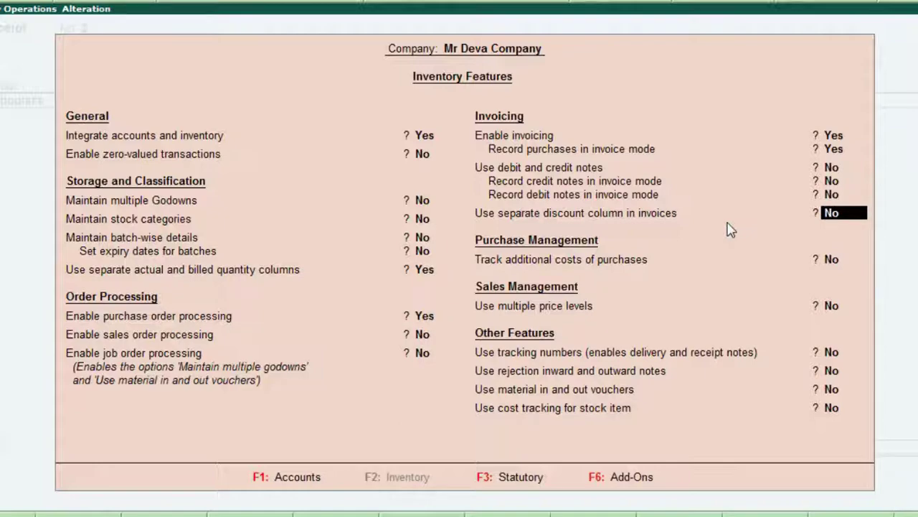
Enable the separate discount column in invoices and save the inventory features
text(y)
key(Return)
key(Return)
key(Return)
key(Return)
key(Return)
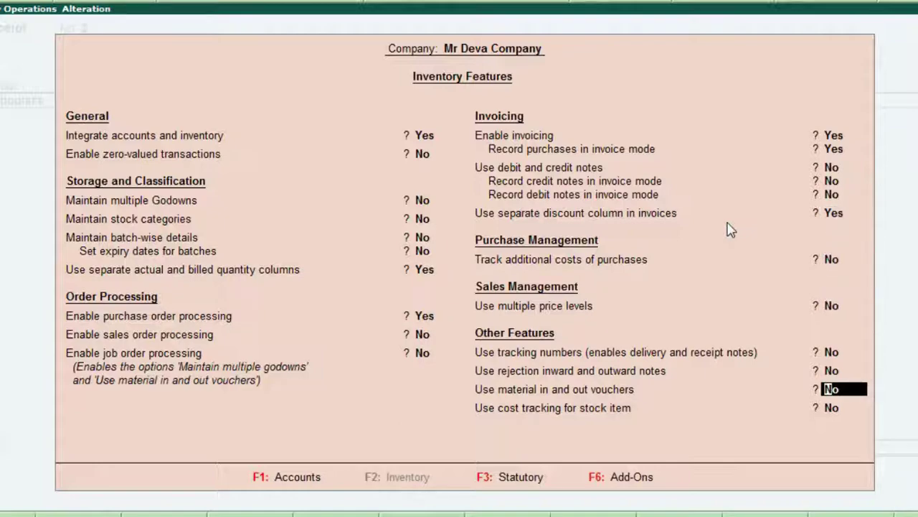
key(Return)
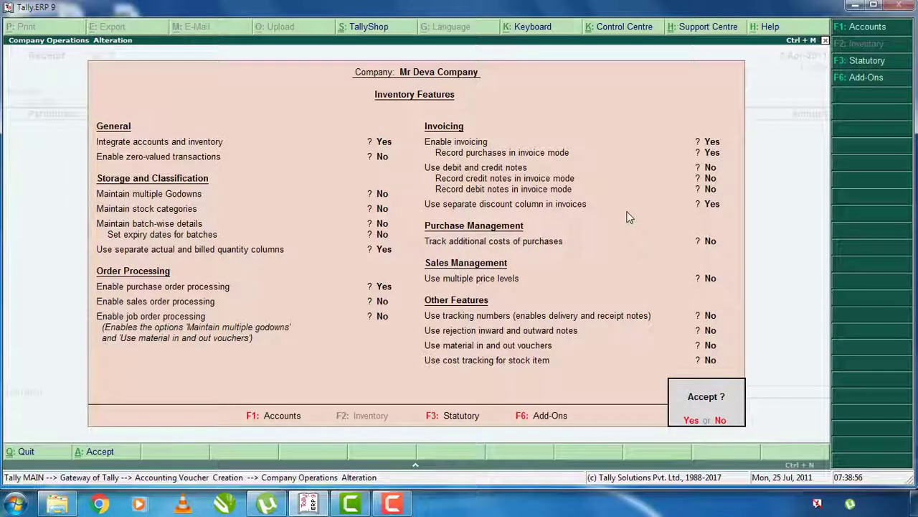
key(Return)
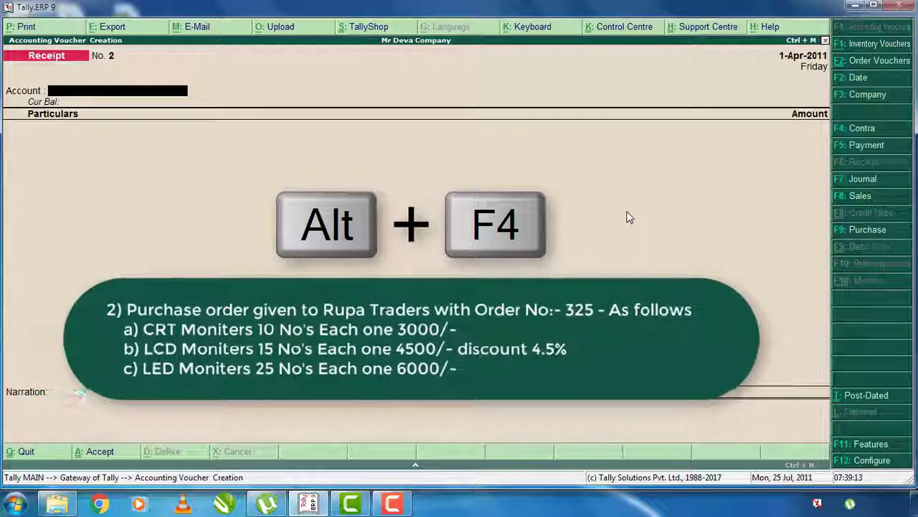
Start a purchase order voucher with Rupa Traders as the party and accept the supplier's details unchanged
key(alt+F4)
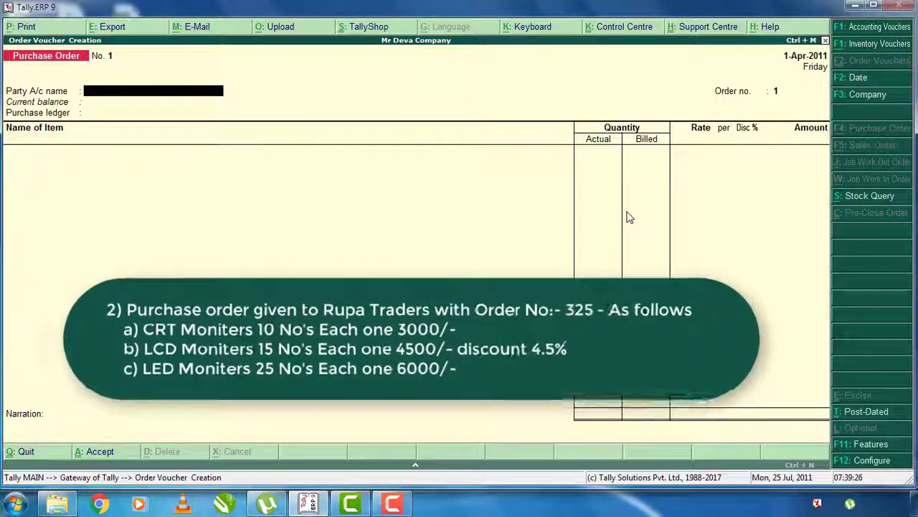
key(Return)
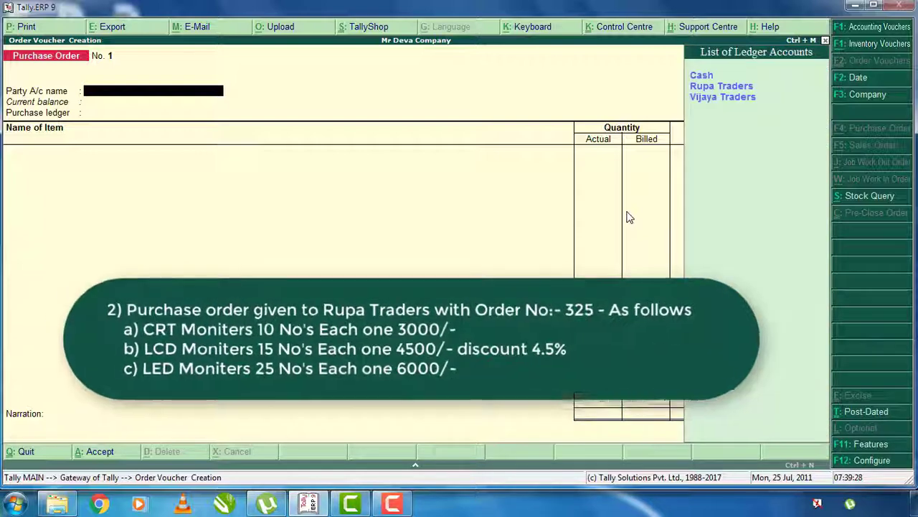
key(Down)
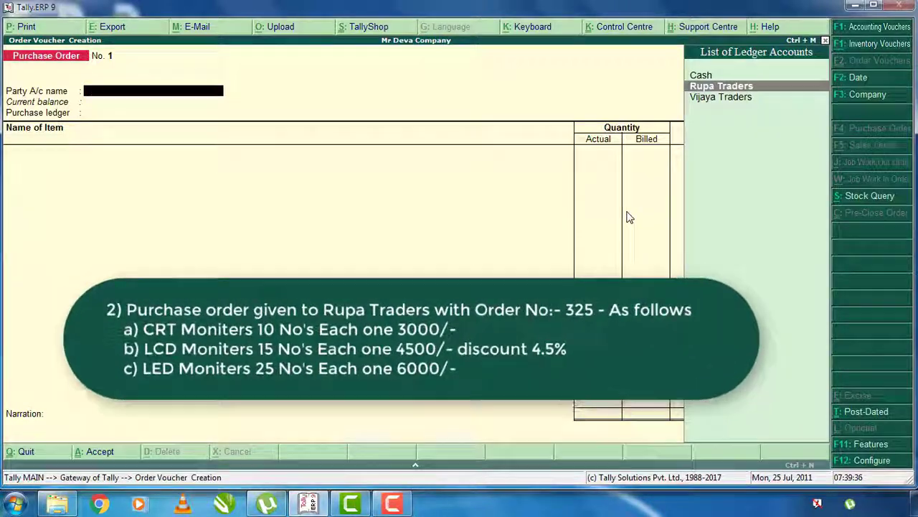
key(Return)
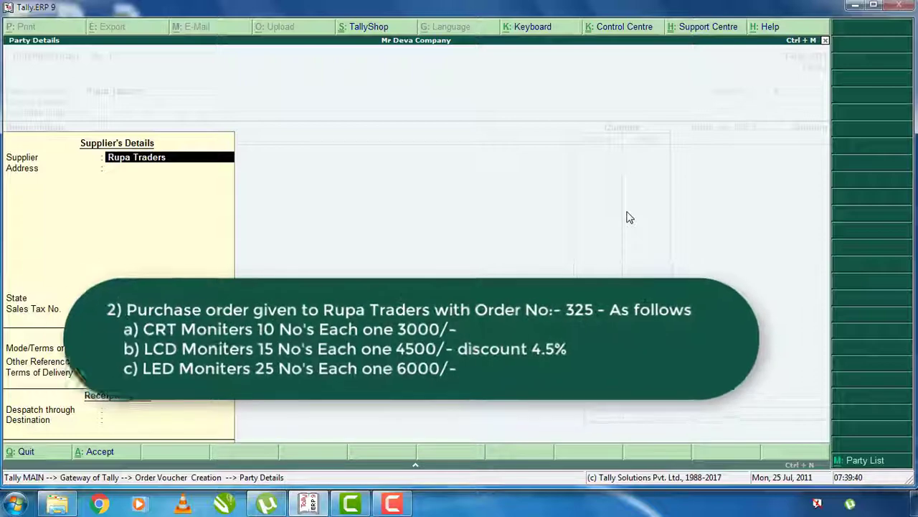
key(Return)
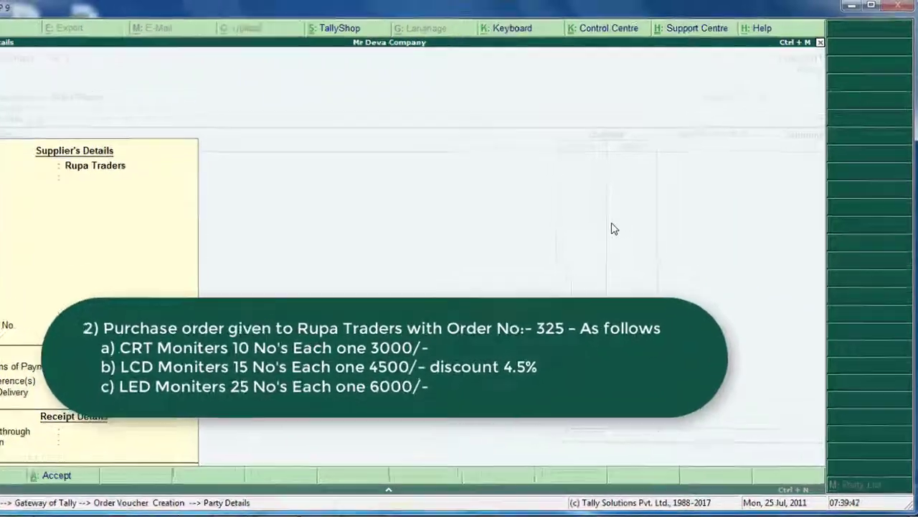
key(ctrl+a)
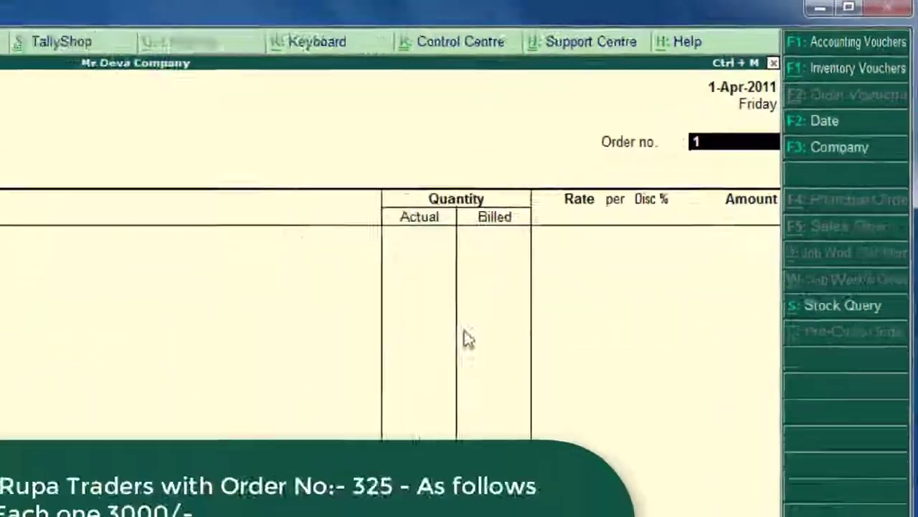
Fill in the given order number and choose Purchase Order as the purchase ledger
text(32)
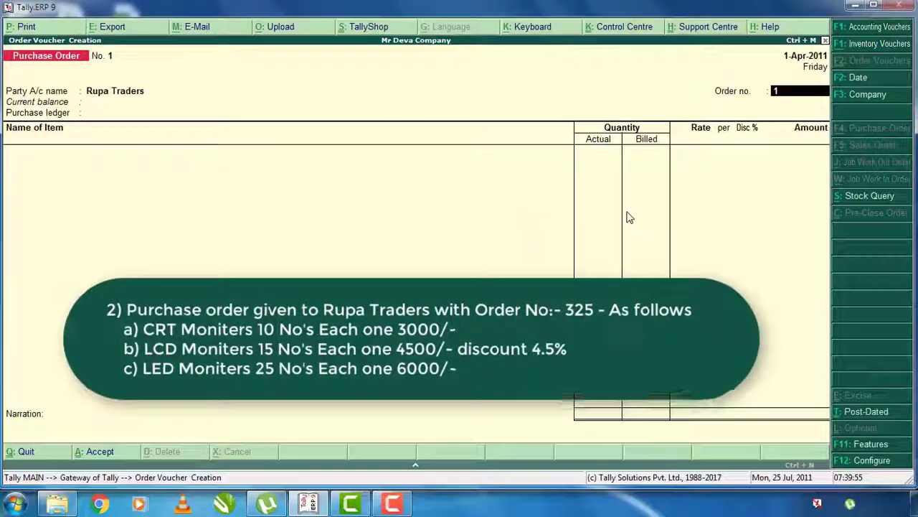
text(5)
key(Return)
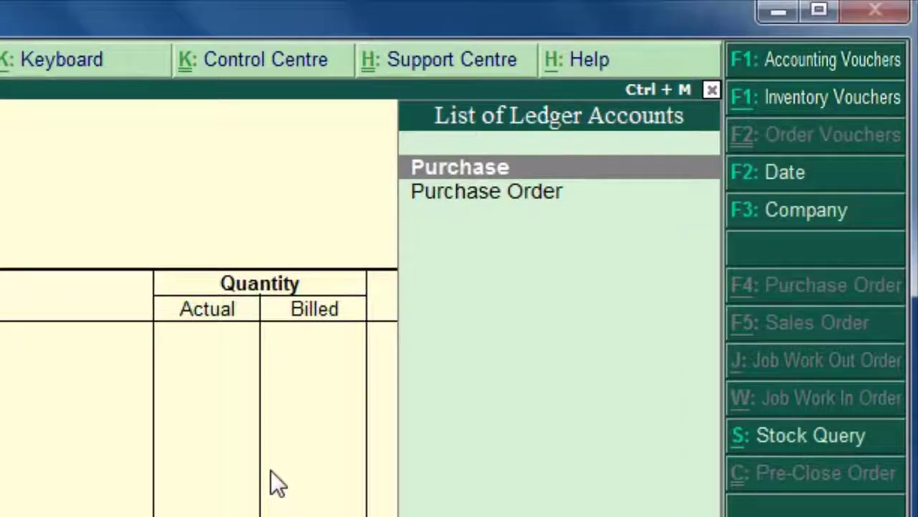
key(Down)
key(Up)
key(Down)
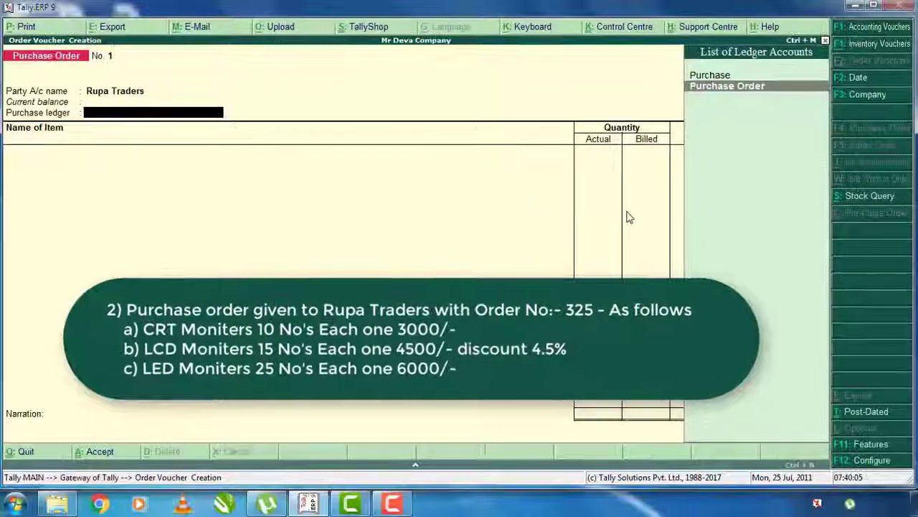
key(Return)
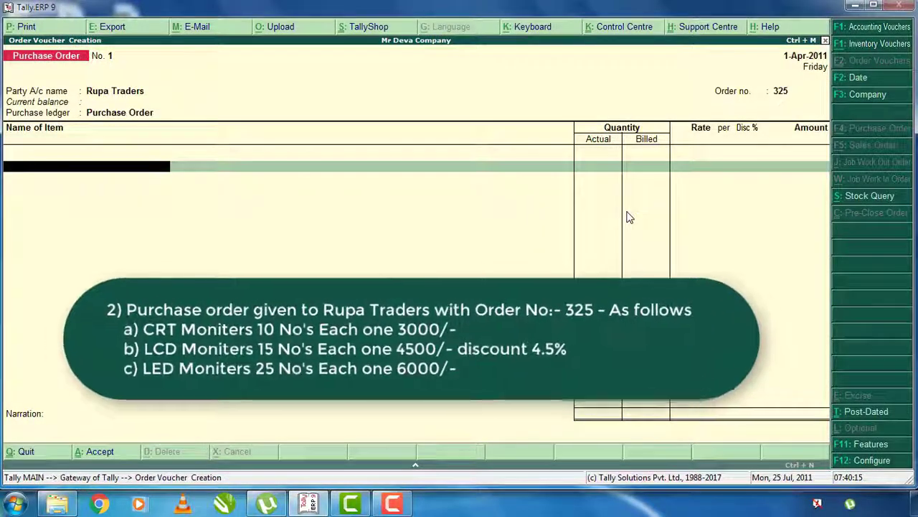
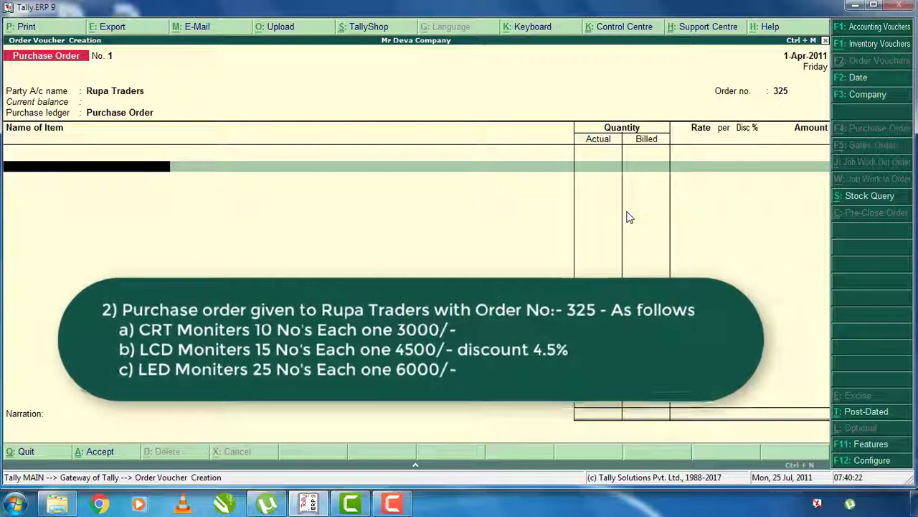
Add CRT Moniters to the purchase order, due on 1-Apr-2011, with 10 no's actual and billed at a rate of 3000 and no discount
text(c)
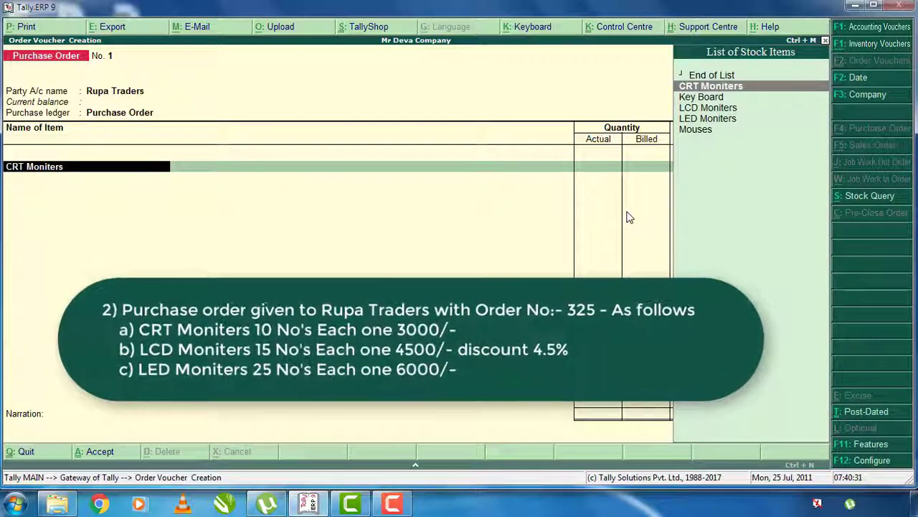
key(Return)
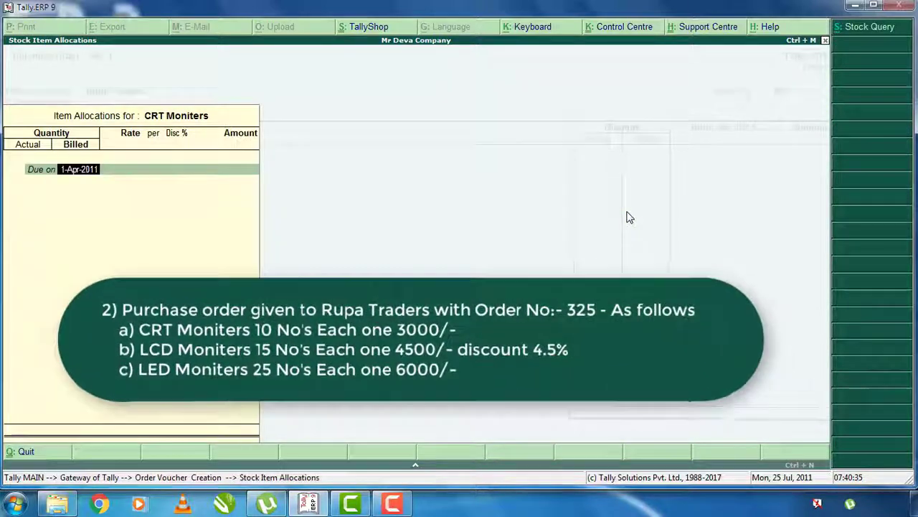
key(Return)
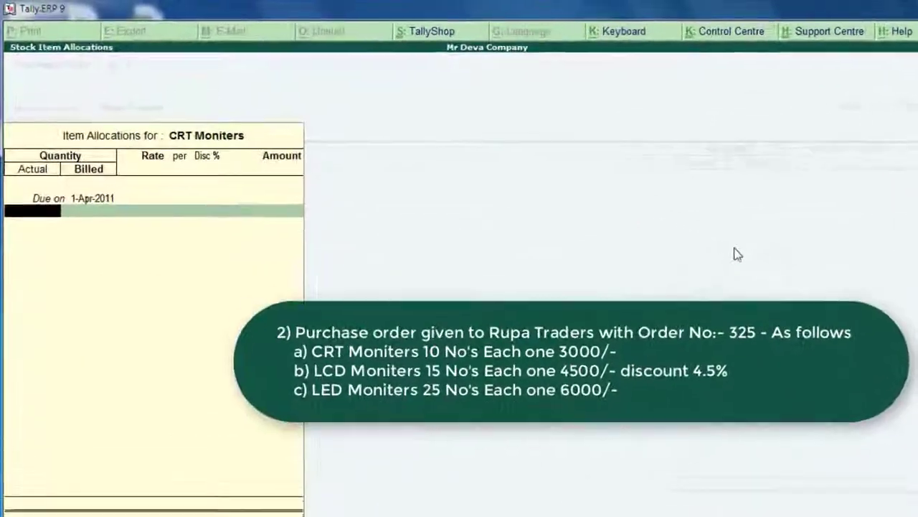
text(10 no's)
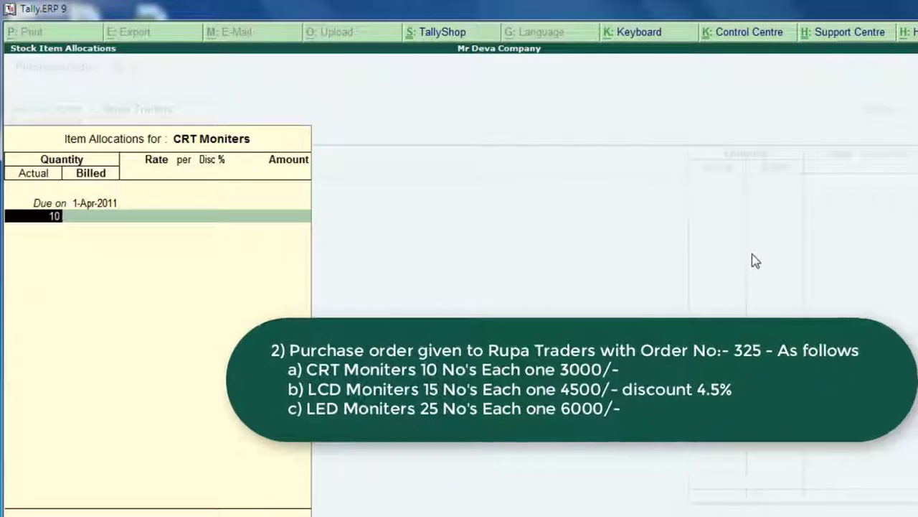
key(Return)
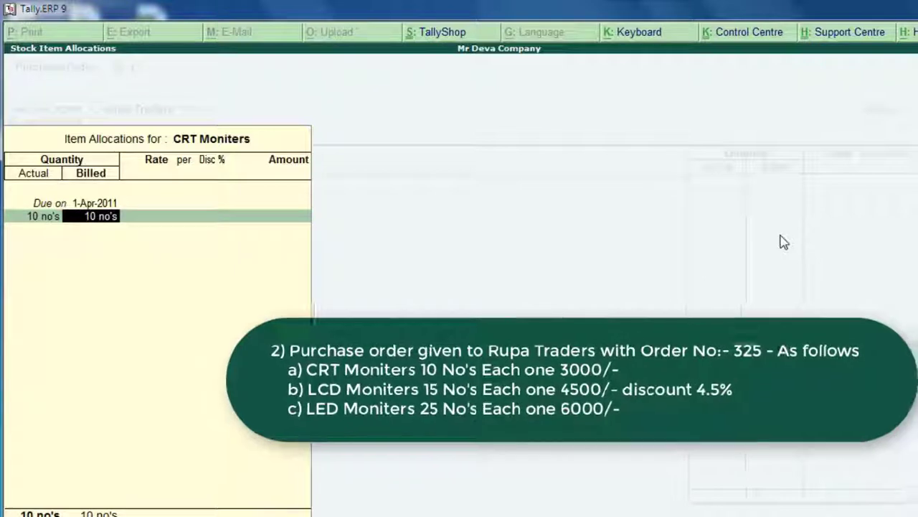
key(Return)
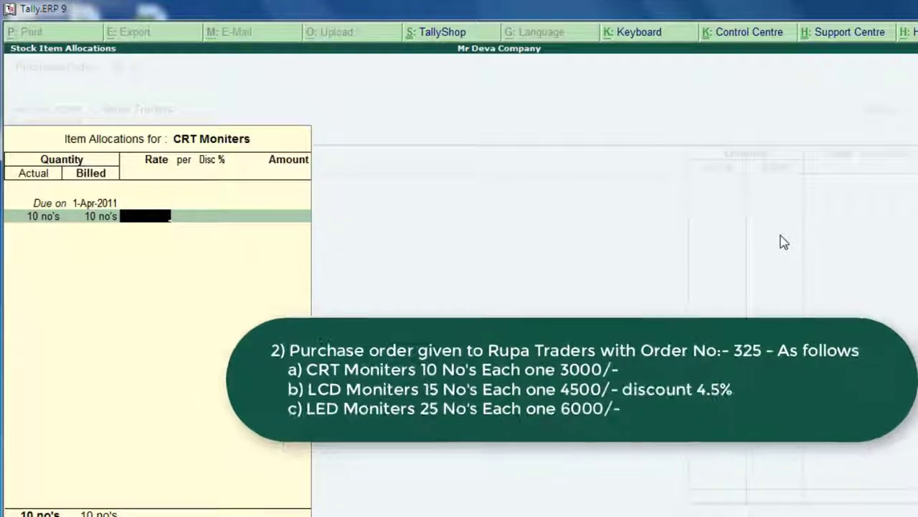
text(3000)
key(Return)
key(Return)
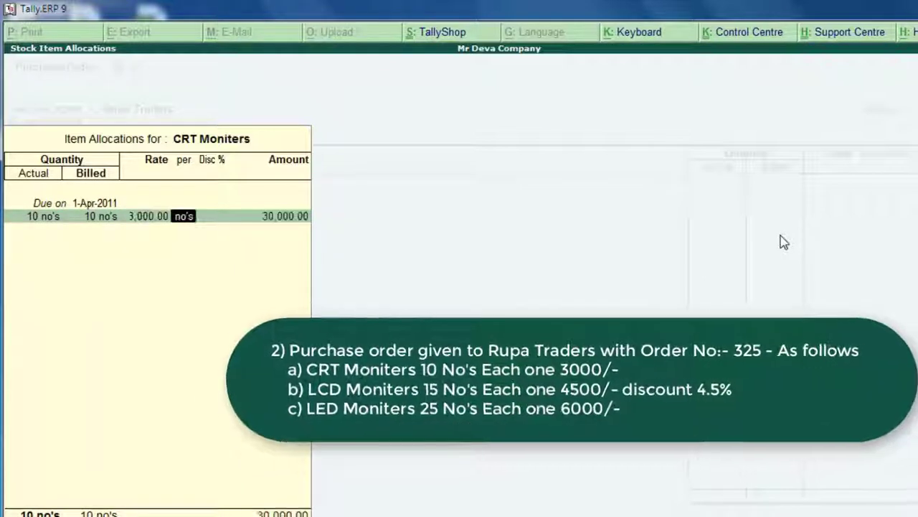
key(Return)
key(Return)
key(Return)
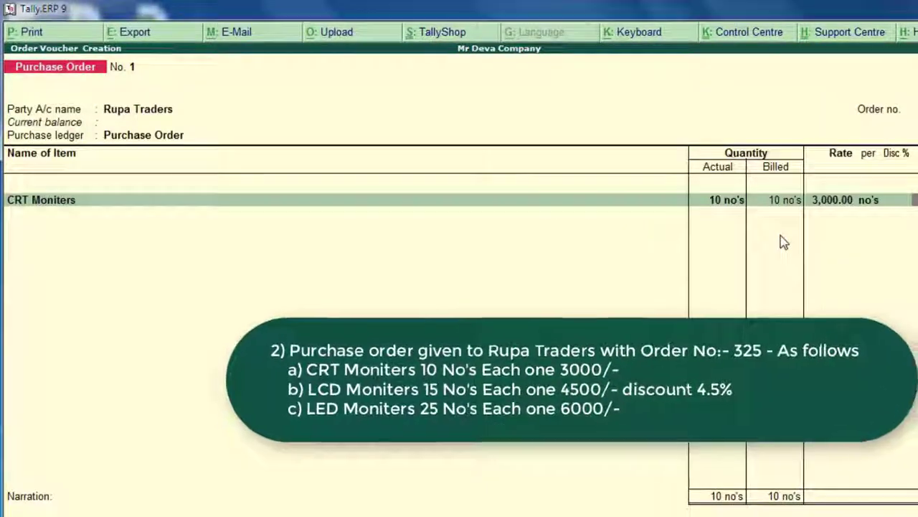
Add LCD Moniters to the purchase order, due on 1-Apr-2011, with 15 no's at a rate of 4500 and a 4.5% discount
text(L)
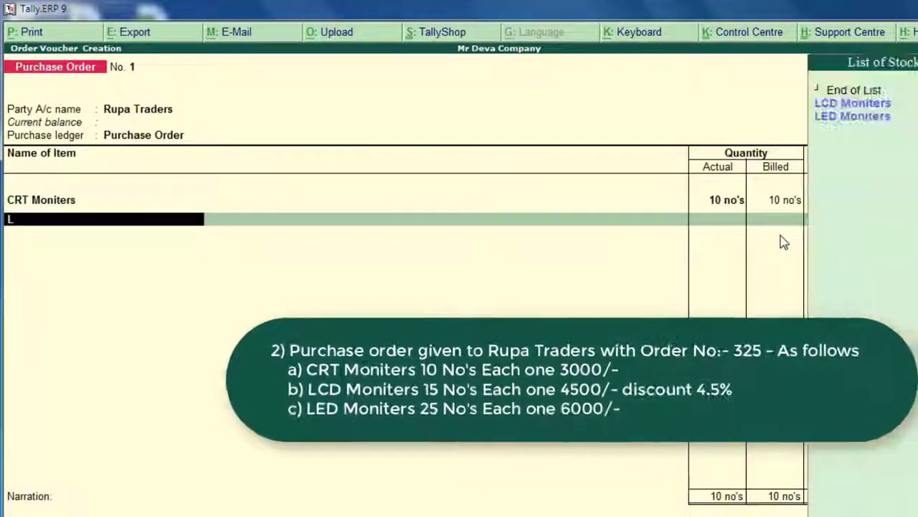
key(Return)
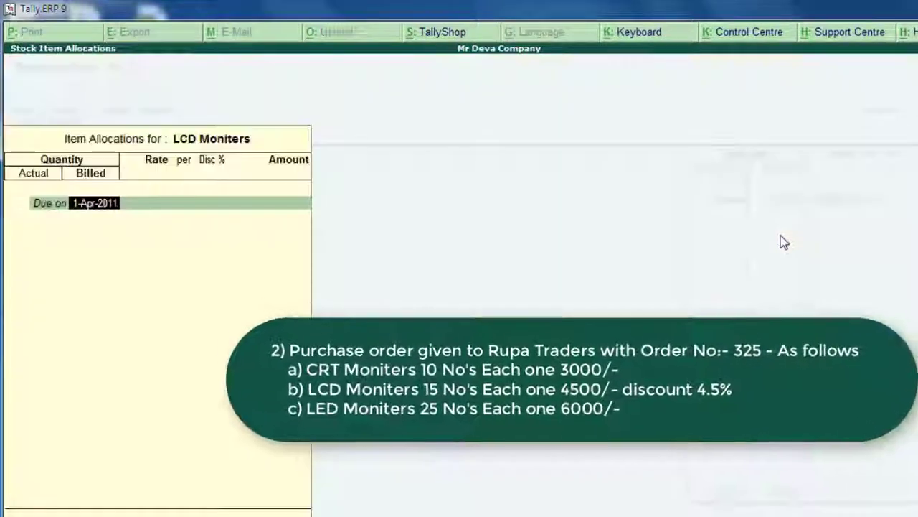
key(Return)
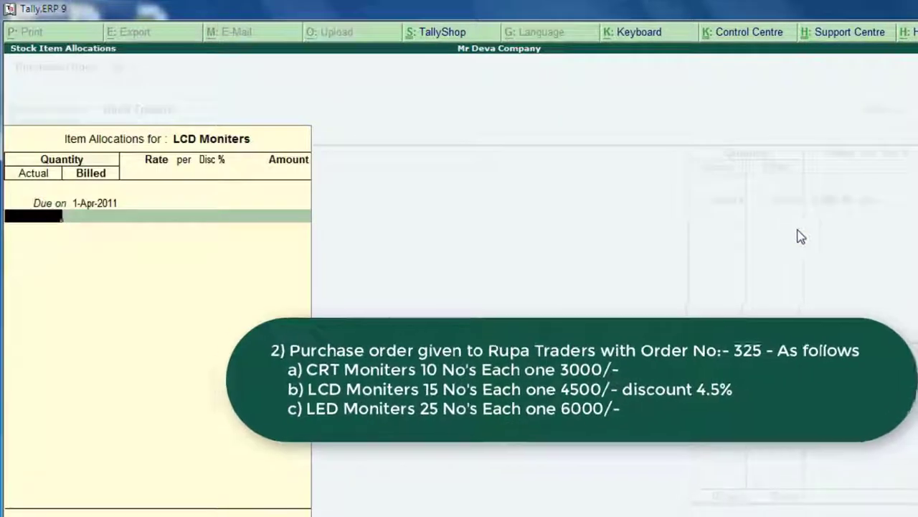
text(15)
key(Return)
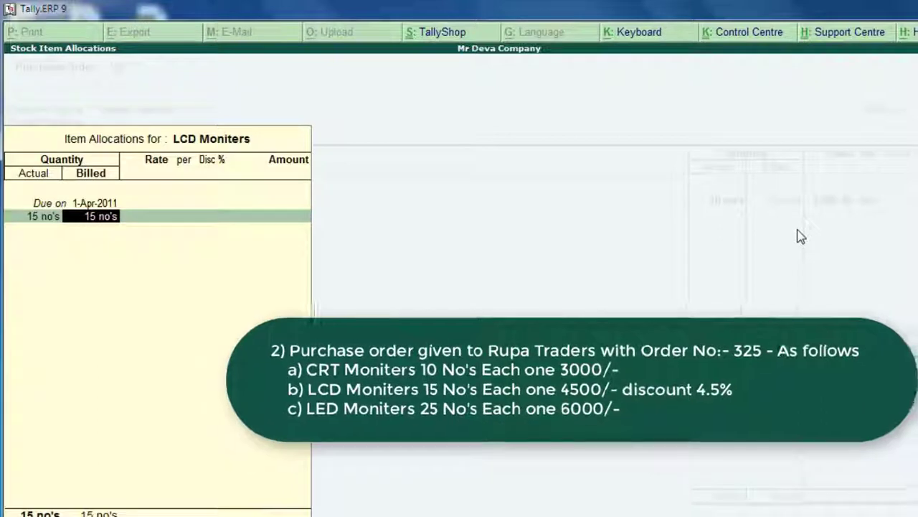
key(Return)
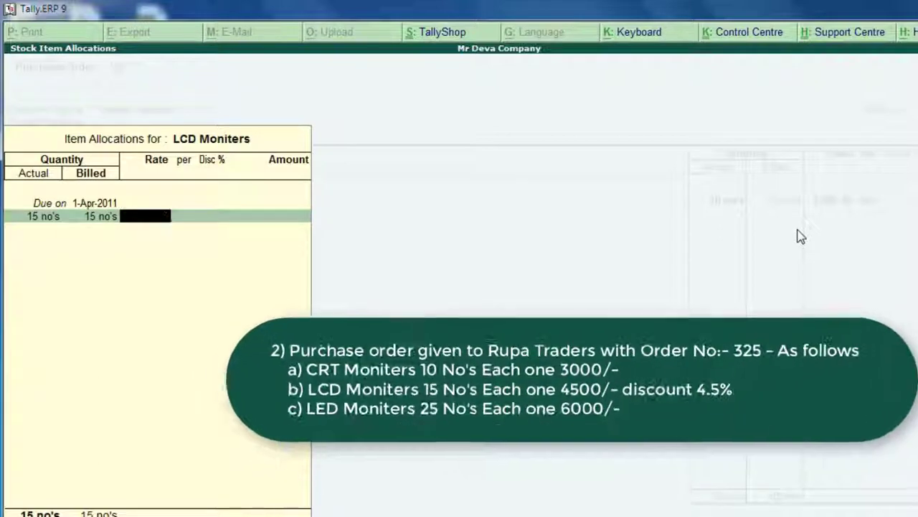
text(4500)
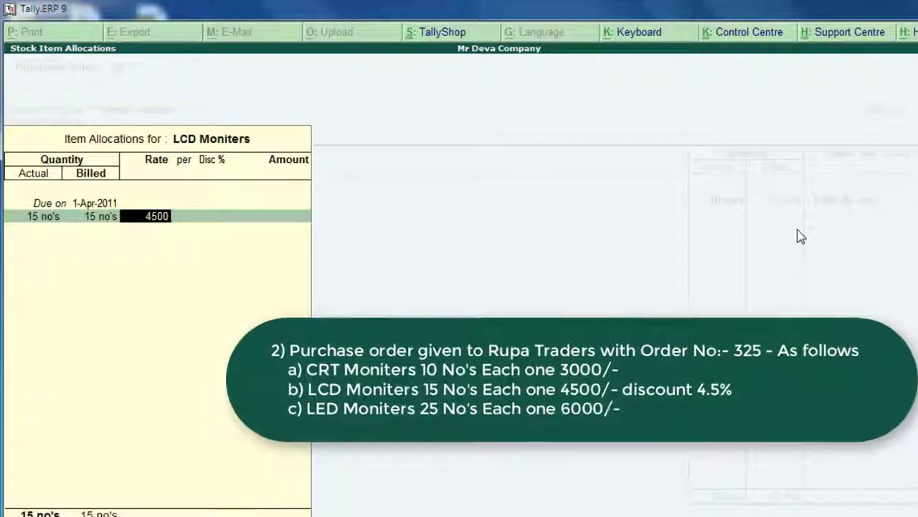
key(Return)
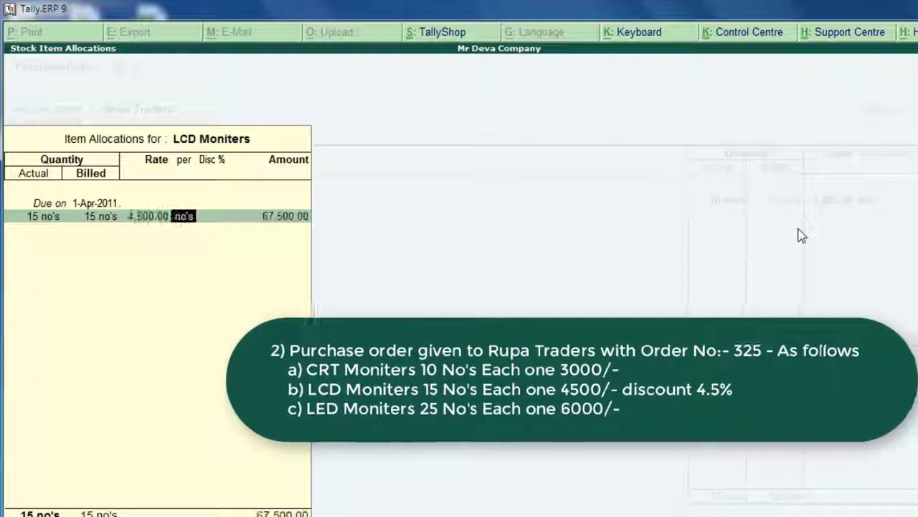
key(Return)
text(4.5)
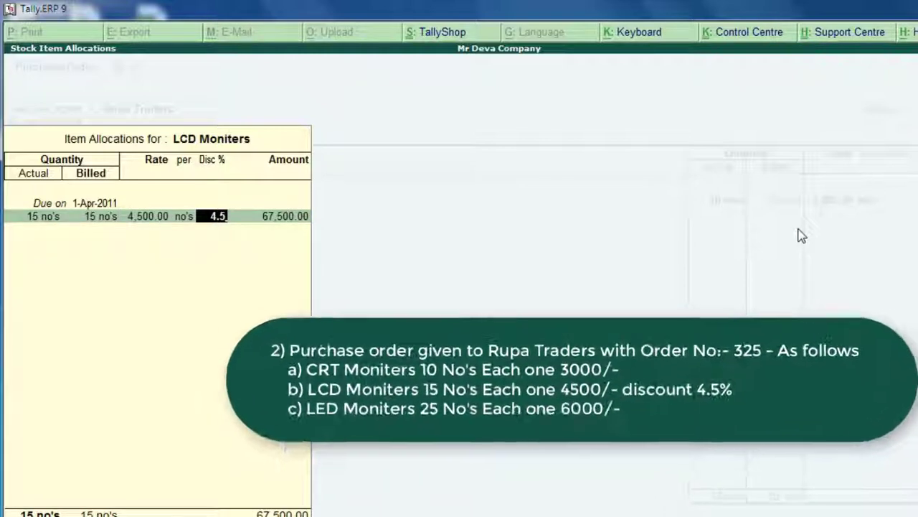
key(Return)
key(Return)
key(Return)
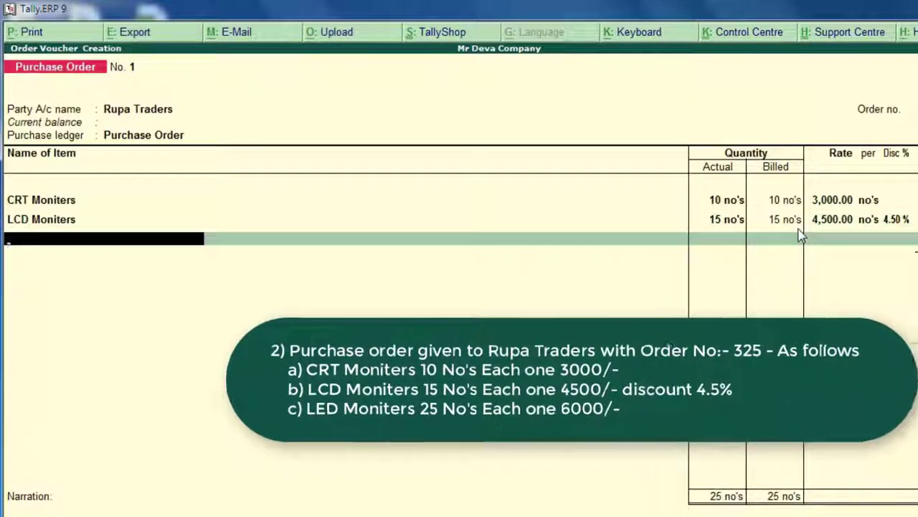
Add LED Moniters to the purchase order, due on 1-Apr-2011, with 25 no's at a rate of 6000 and no discount
text(Le)
key(Return)
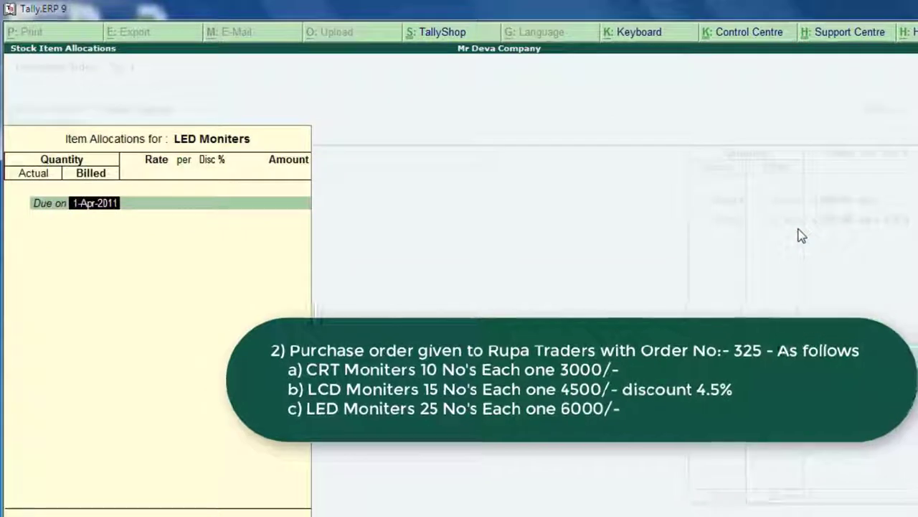
key(Return)
text(25)
key(Return)
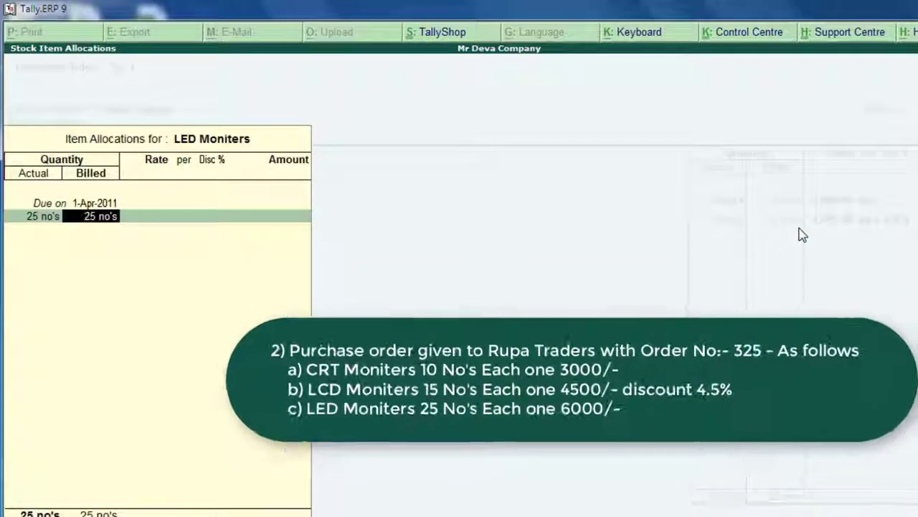
key(BackSpace)
key(Return)
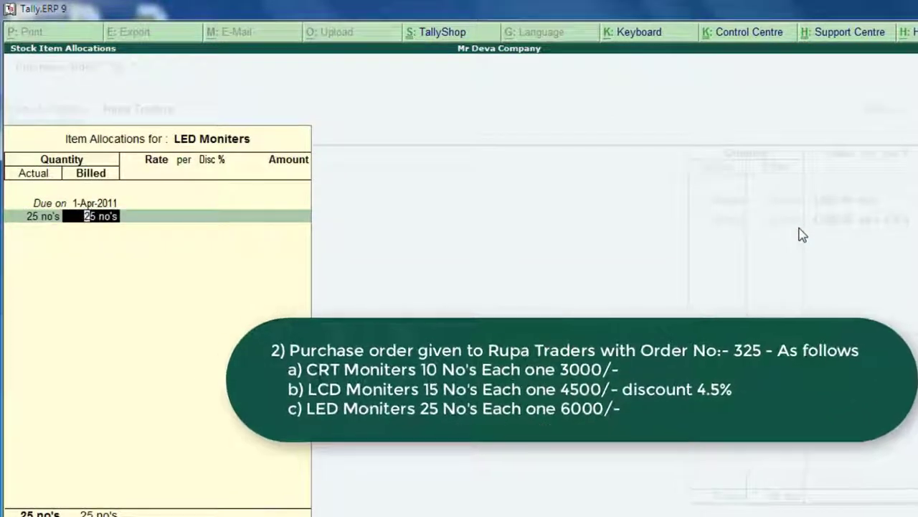
key(Return)
text(6000)
key(Return)
key(Return)
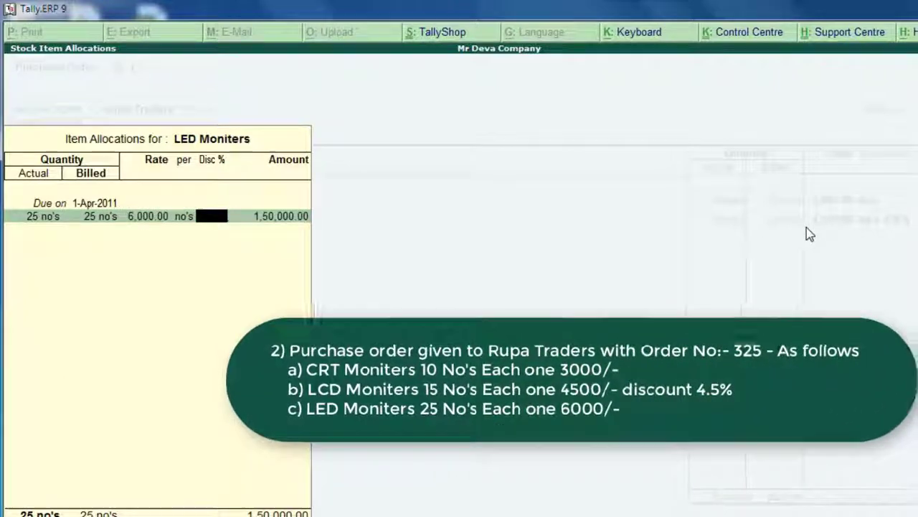
key(Return)
key(Return)
key(Return)
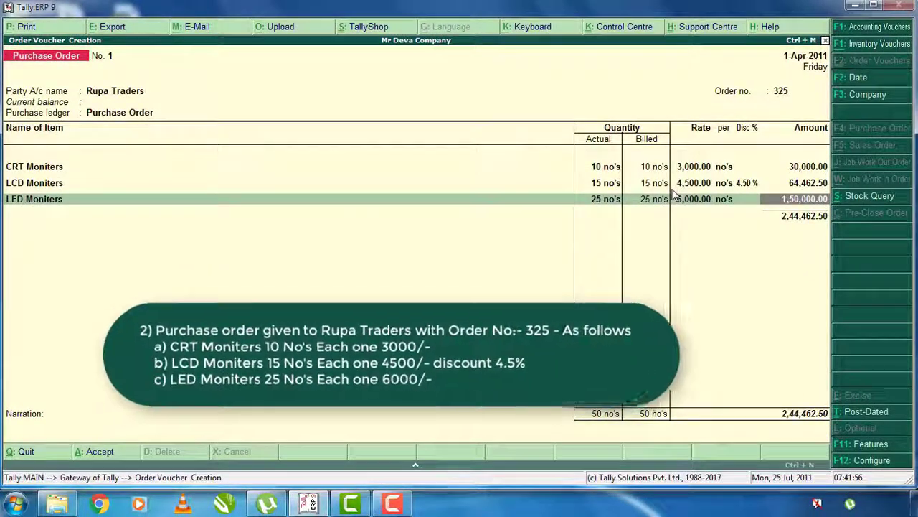
End the item list, leave the narration blank and save the Rupa Traders purchase order
key(Return)
key(Return)
key(Return)
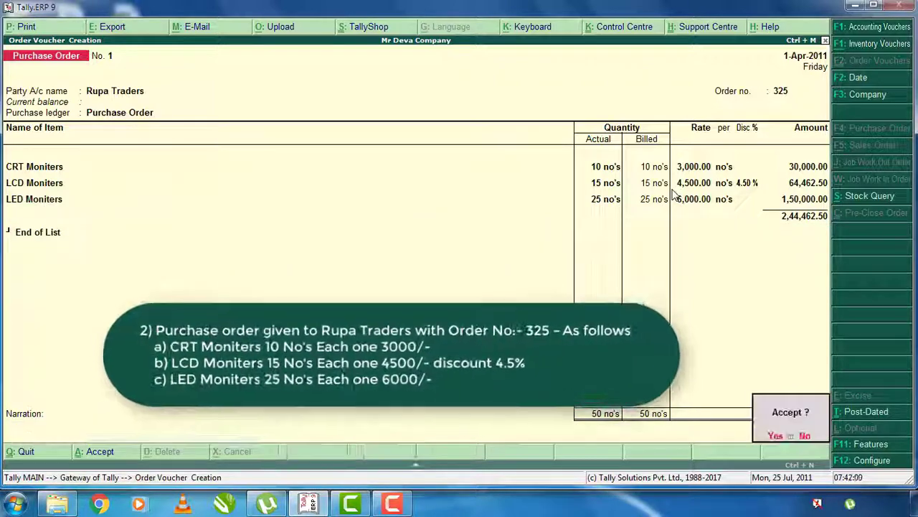
key(Return)
Start a purchase voucher with Rupa Traders as the party
key(F1)
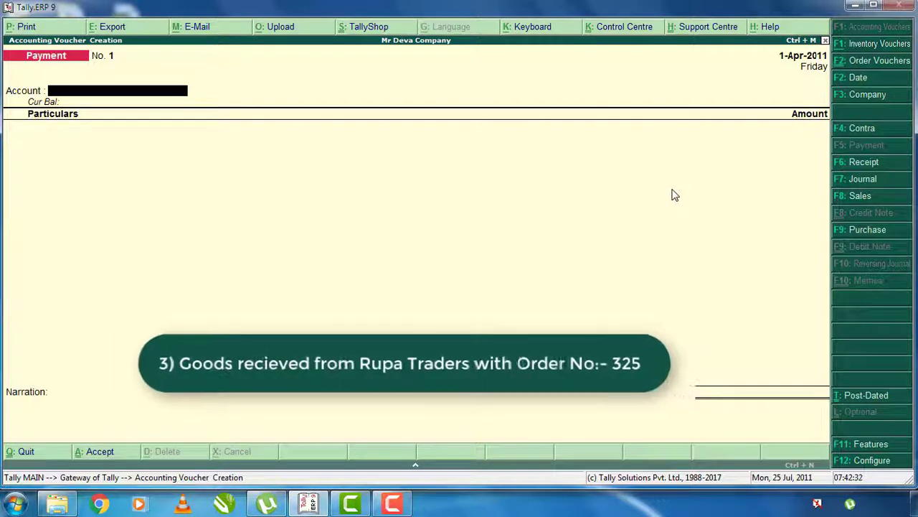
key(F9)
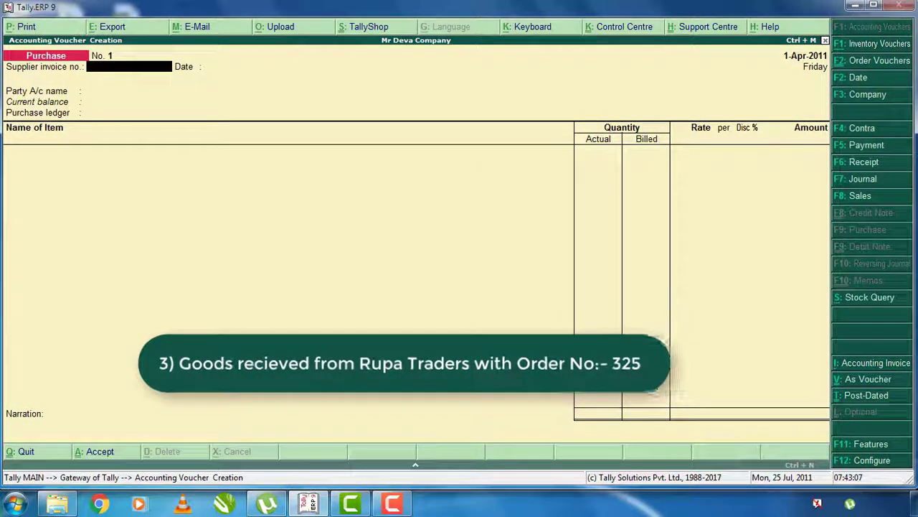
key(Return)
key(Return)
key(Return)
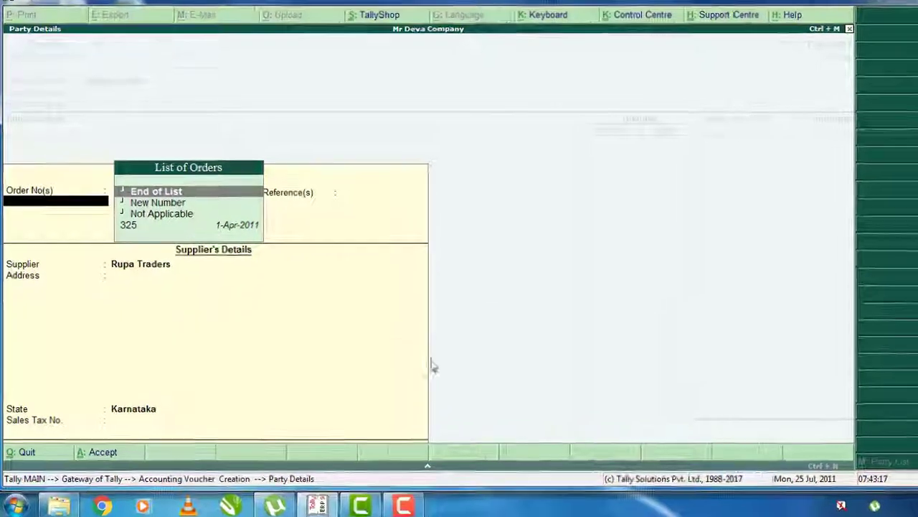
Link the purchase voucher to Rupa Traders' pending order and accept the remaining party details unchanged
key(Down)
key(Down)
key(Down)
key(Return)
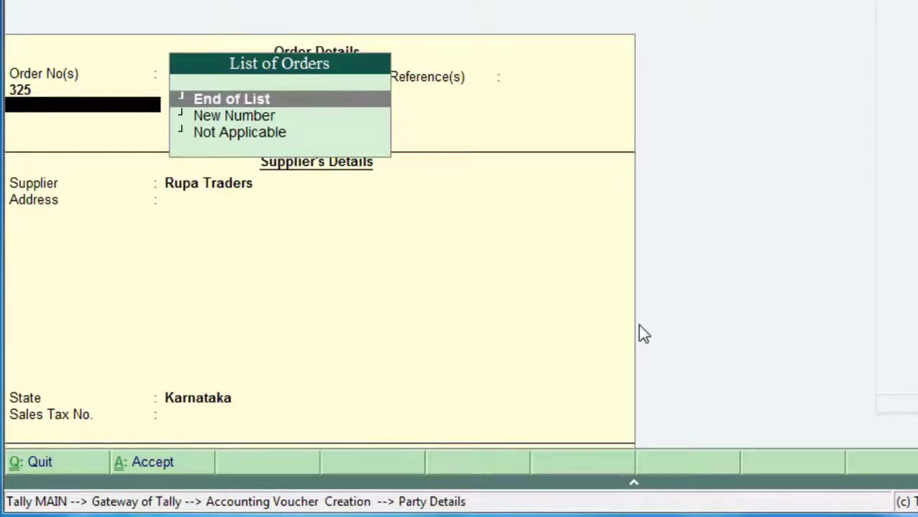
key(Return)
key(Return)
key(Return)
key(Return)
key(Return)
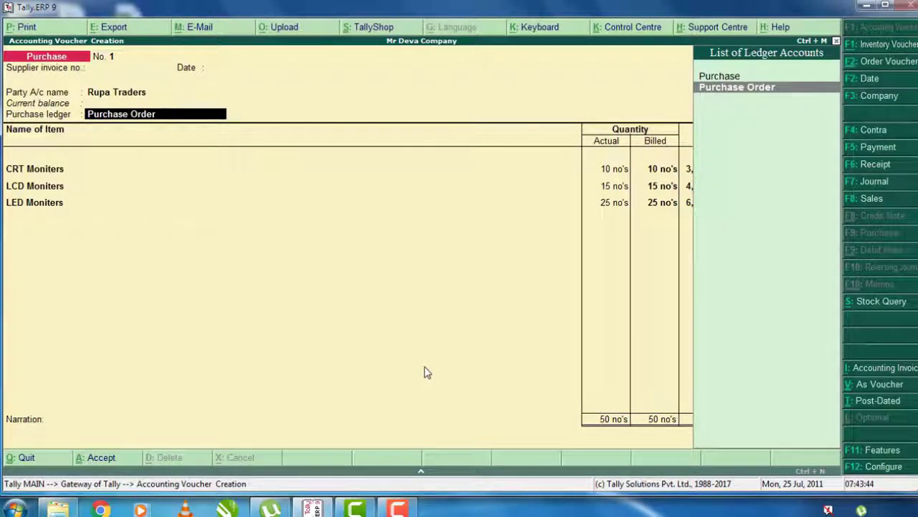
Choose Purchase as the purchase ledger and accept the CRT Moniters allocation carried over from the order
key(Up)
key(Return)
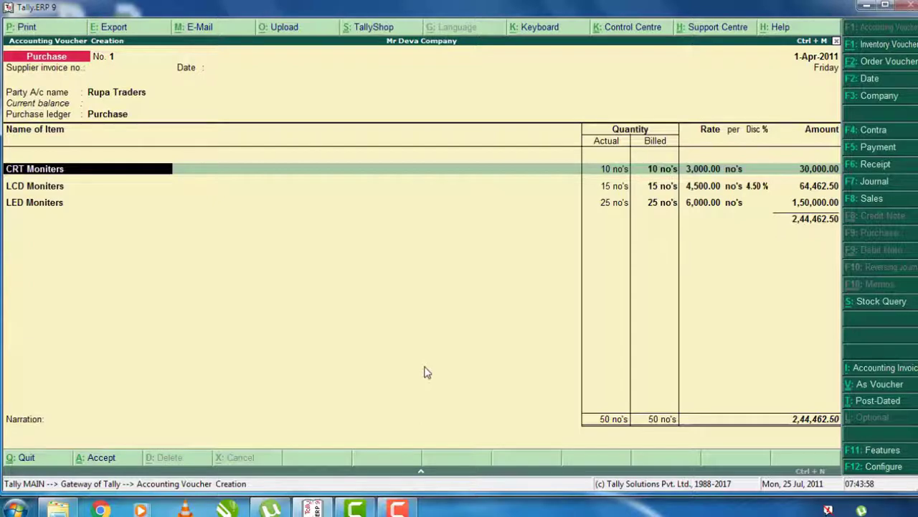
key(Return)
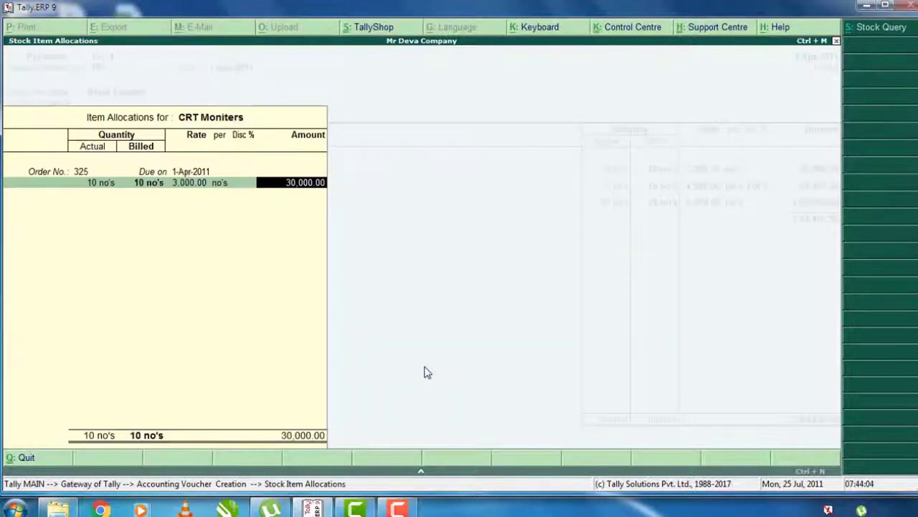
key(Return)
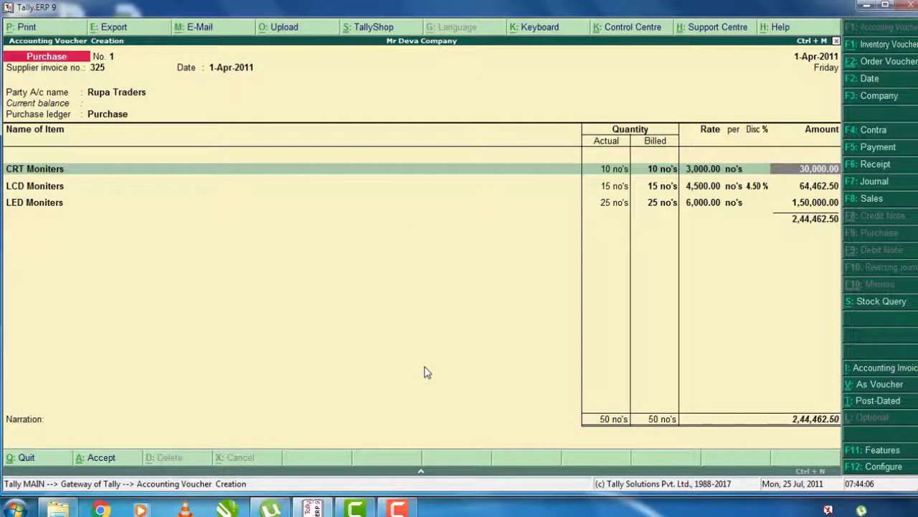
Keep the remaining item lines unchanged, leave the narration blank and save the purchase voucher
key(Down)
key(Down)
key(Down)
key(Return)
key(Return)
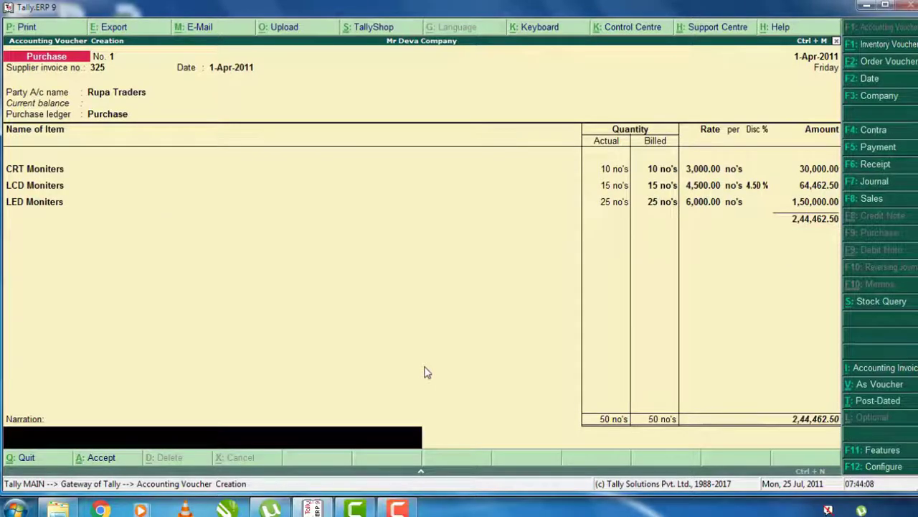
key(Return)
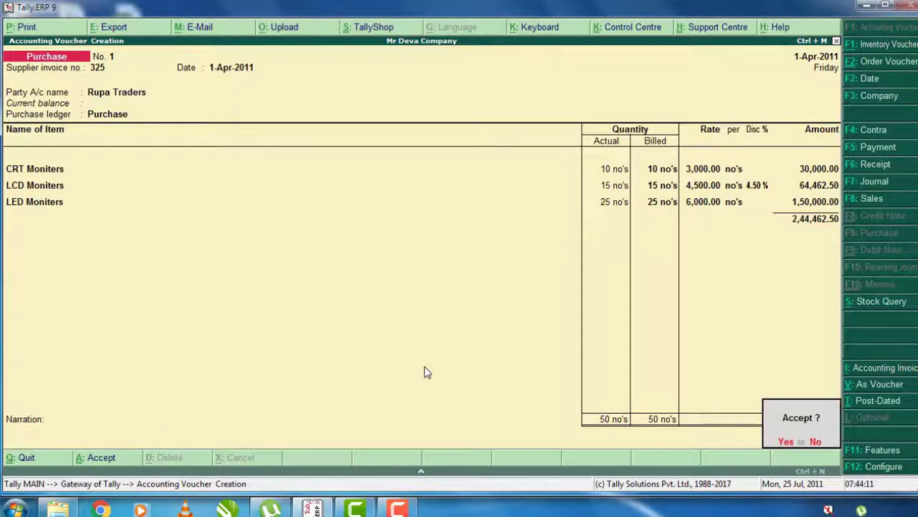
key(y)
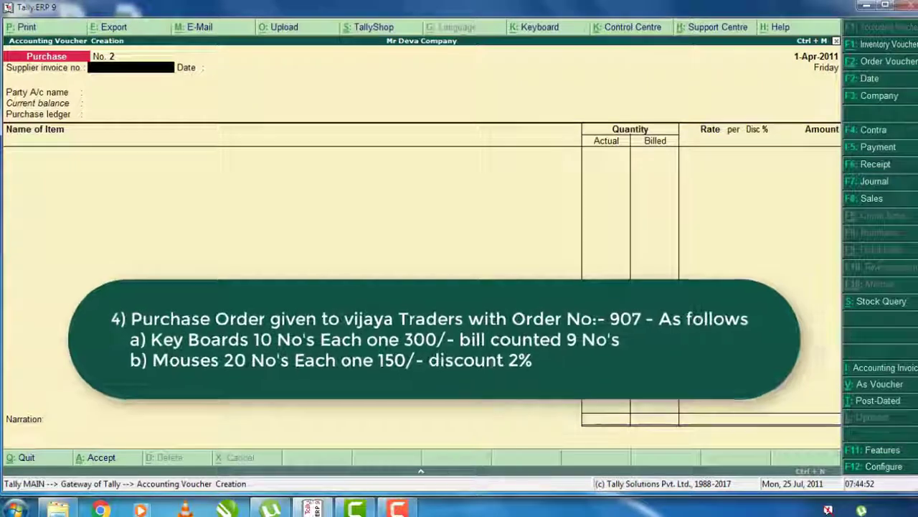
Start a new purchase order voucher with Vijaya Traders as the party and accept the supplier's details unchanged
key(alt+F4)
key(Return)
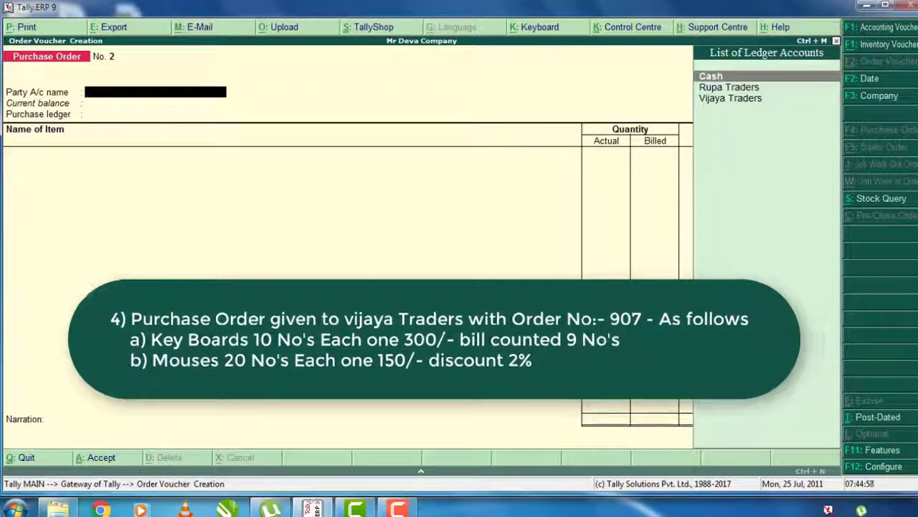
key(Down)
key(Down)
key(Return)
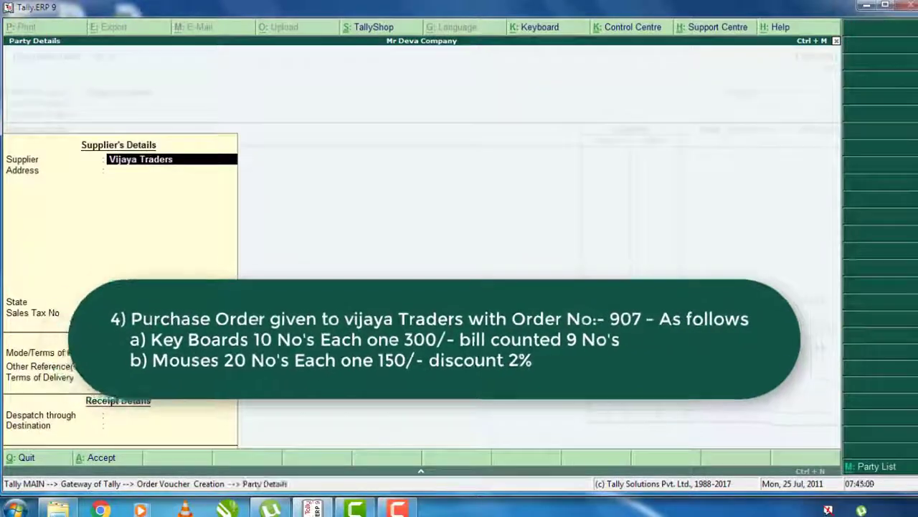
key(ctrl+a)
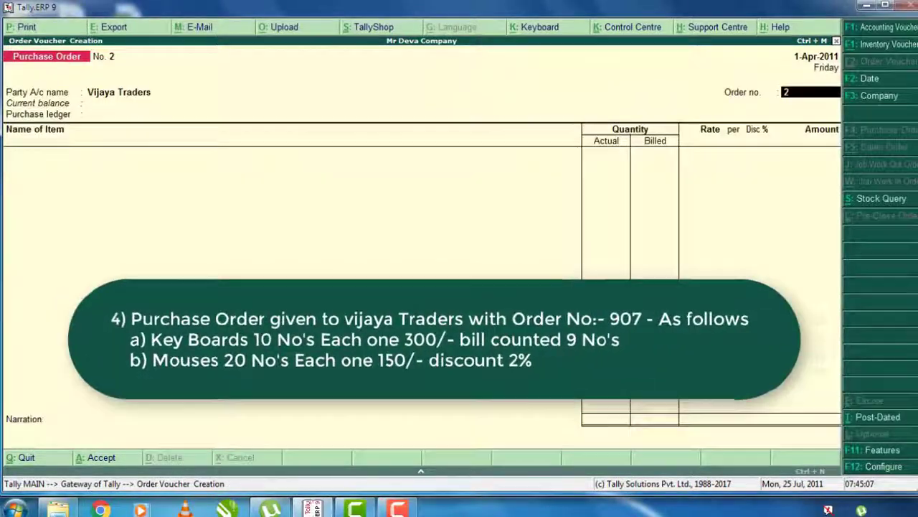
Enter the given order number for the Vijaya Traders order and choose Purchase Order as the purchase ledger
text(907)
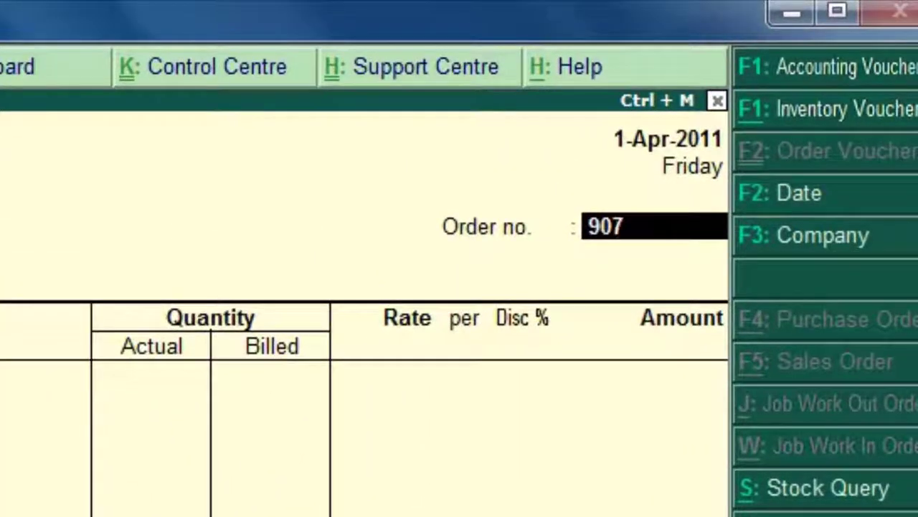
key(Return)
key(Down)
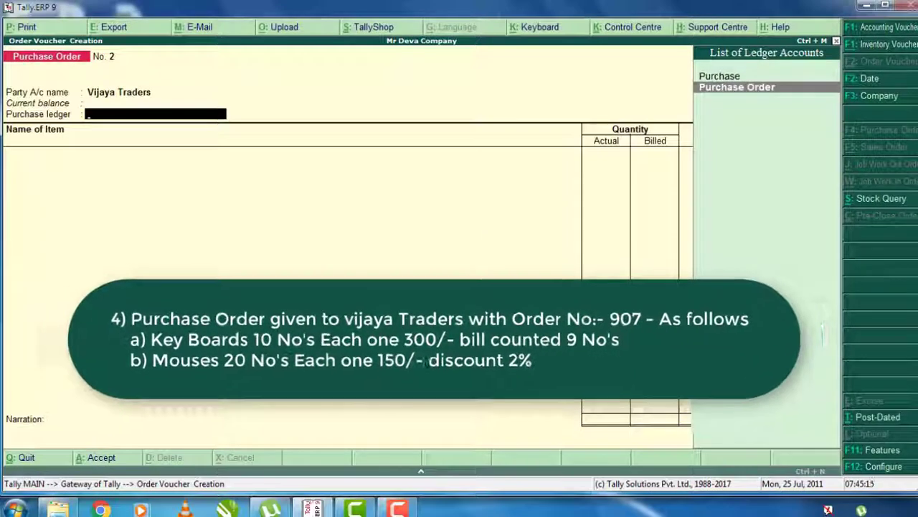
key(Return)
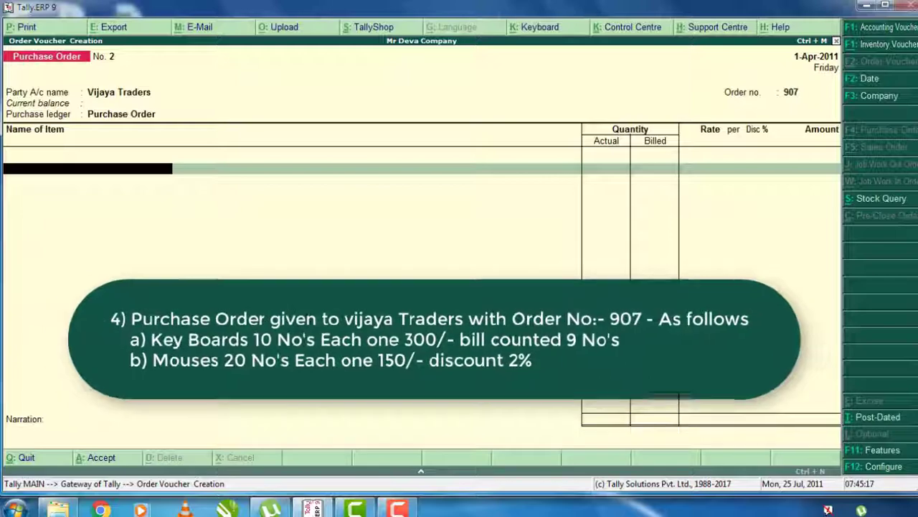
Add Key Board to the purchase order with an actual quantity of 10 and a billed quantity of 9
text(Ke)
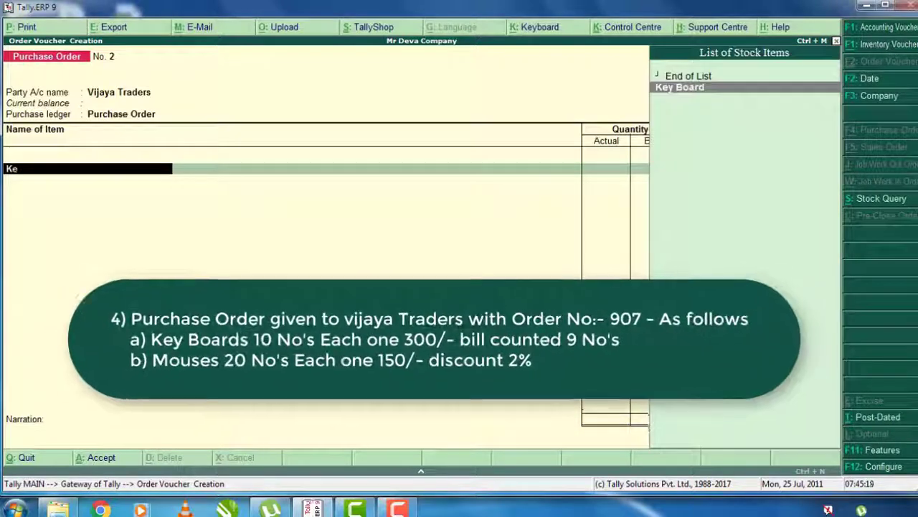
key(Return)
key(Return)
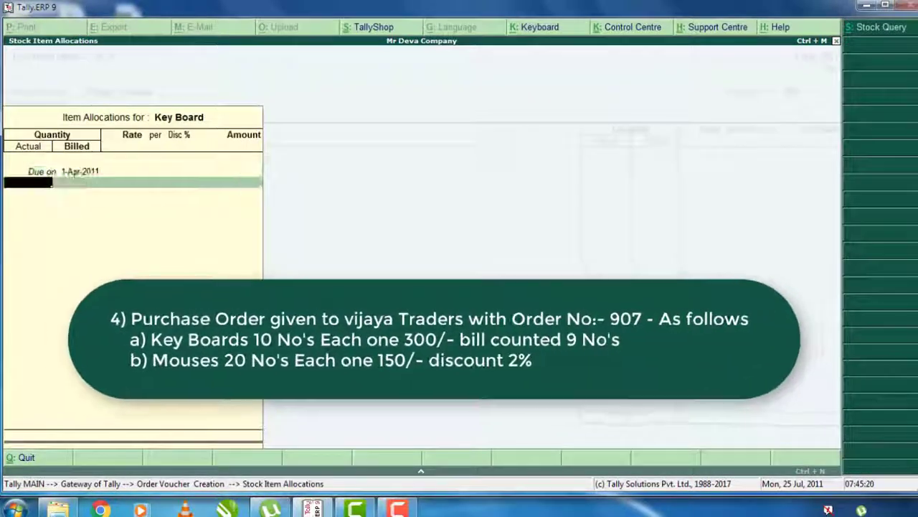
text(10)
key(Return)
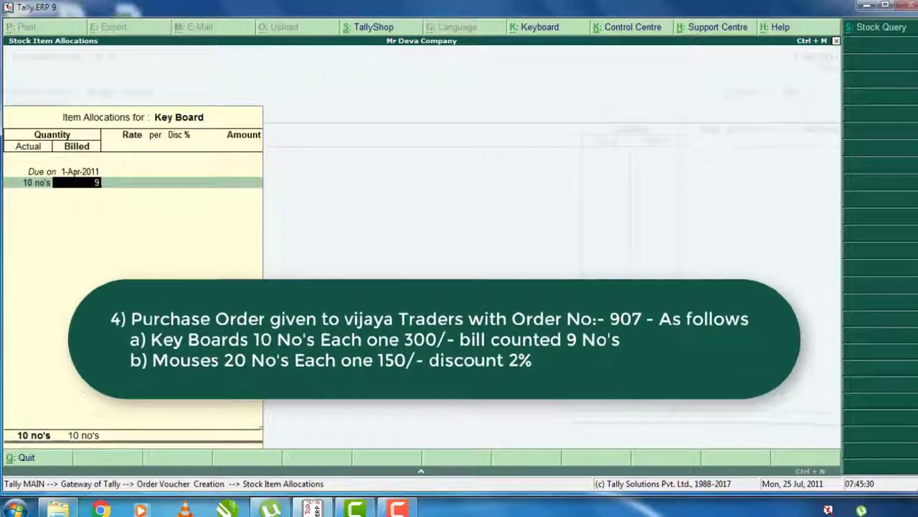
text(9)
key(Return)
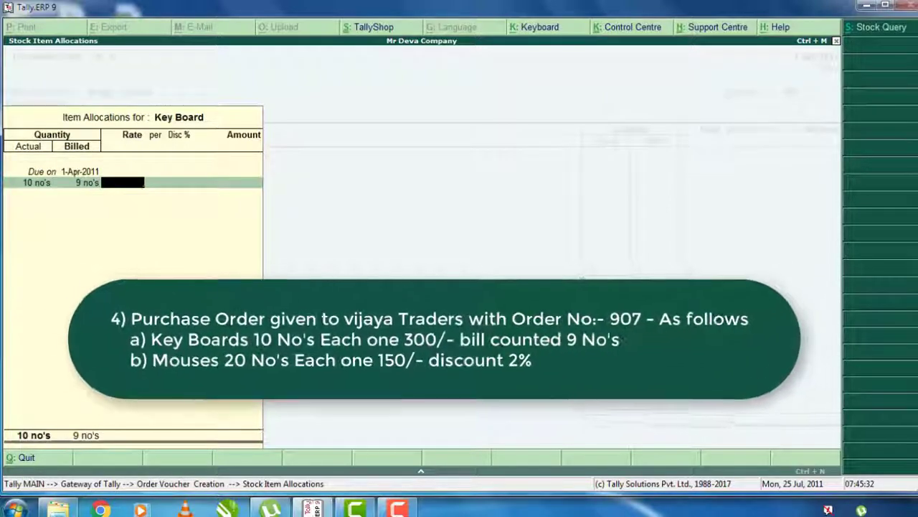
Set the Key Board rate to 300 with no discount and complete its item allocation
text(300)
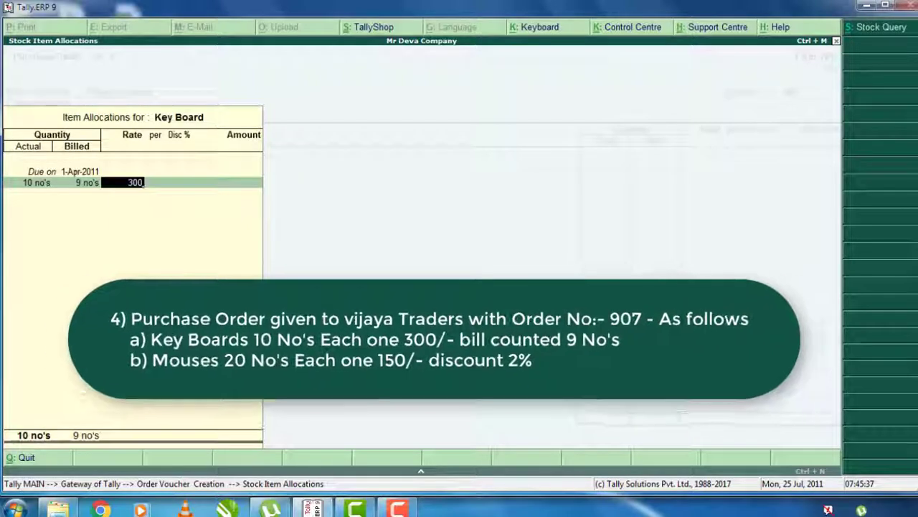
key(Return)
key(Return)
key(Return)
key(Return)
key(Return)
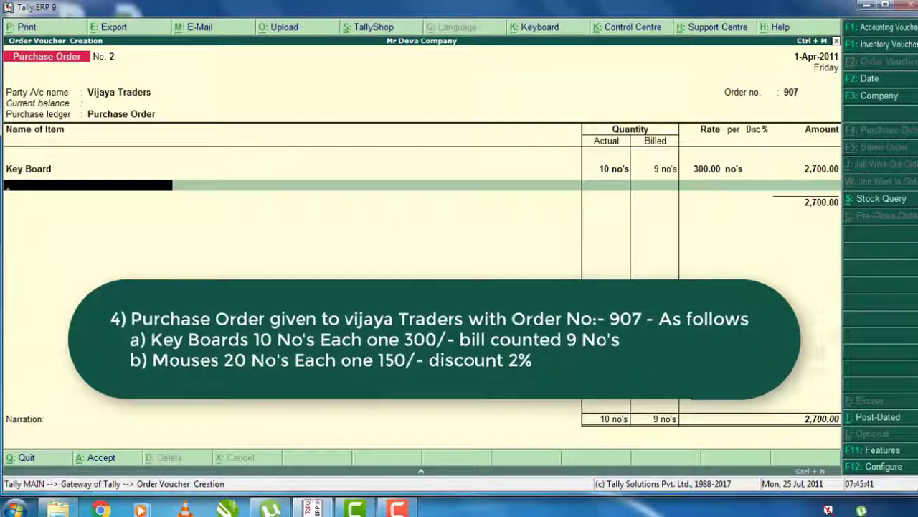
Add Mouses to the purchase order with actual and billed quantities of 20
text(Mo)
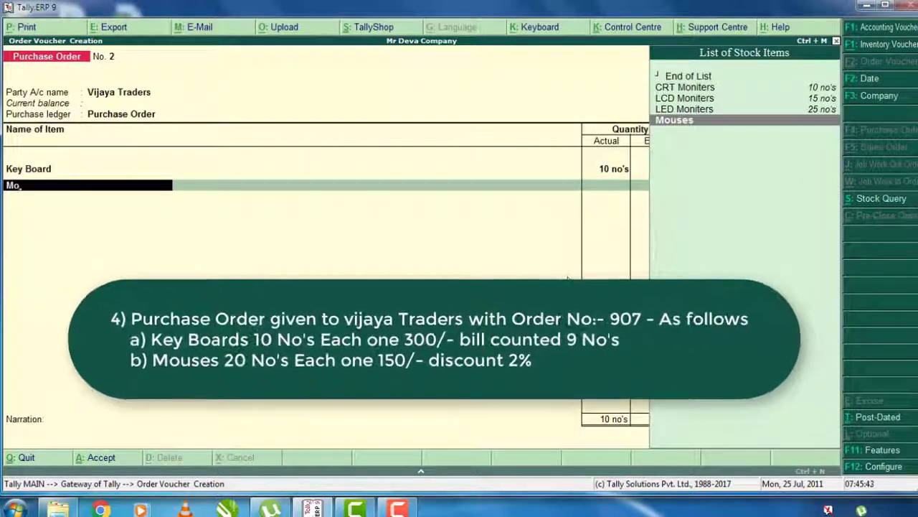
key(Return)
key(Return)
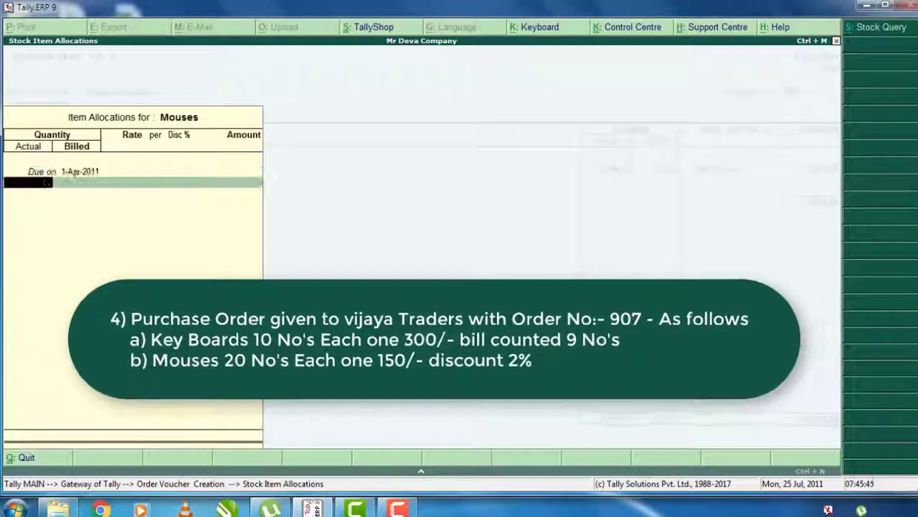
text(20)
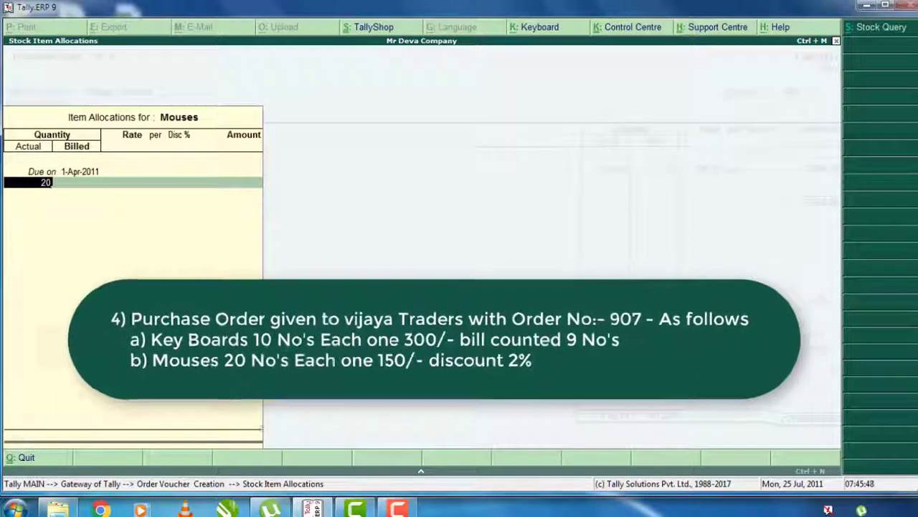
key(Return)
key(Return)
Set the Mouses rate to 150 with a 2% discount and complete the item allocation
text(150)
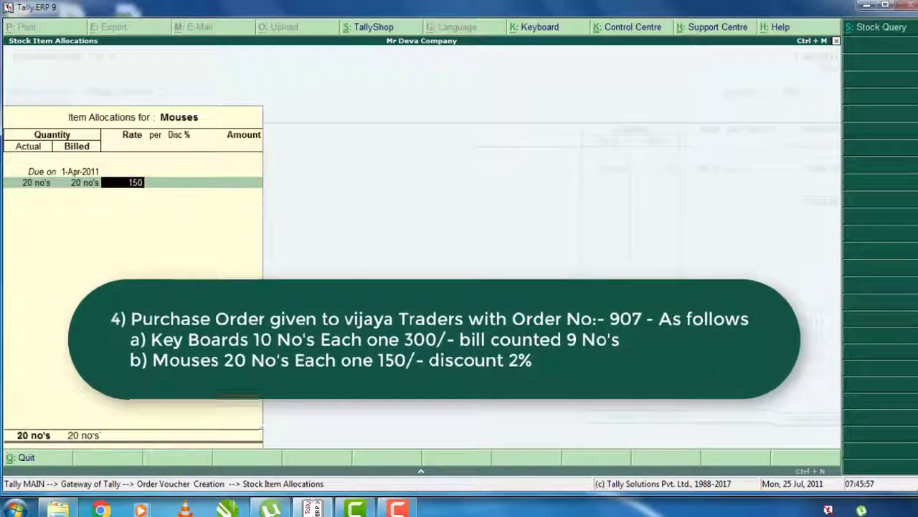
key(Return)
key(Return)
text(2)
key(Return)
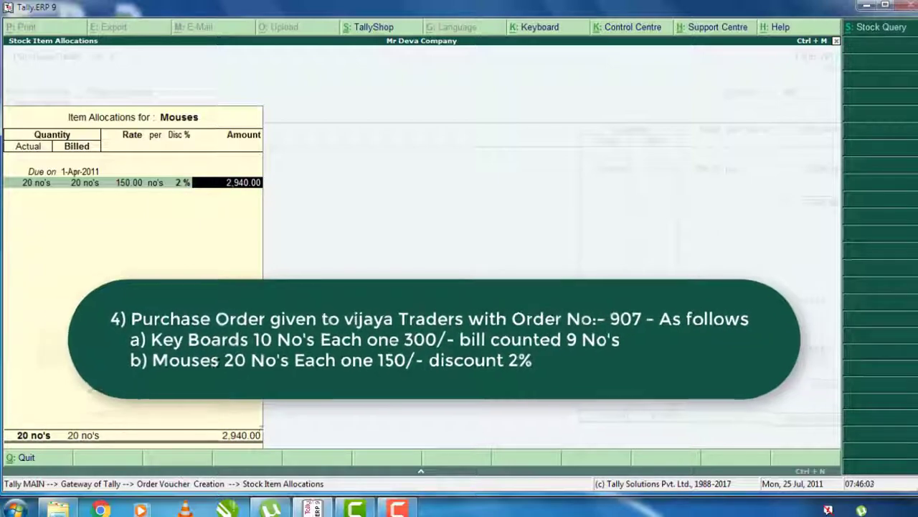
key(Return)
key(Return)
key(Return)
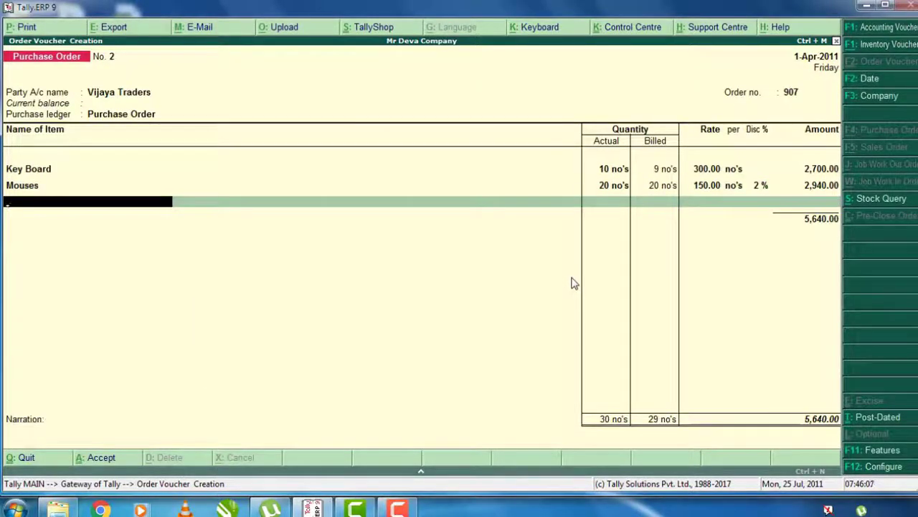
End the item list, leave the narration blank and save the Vijaya Traders purchase order
key(Return)
key(Return)
key(Return)
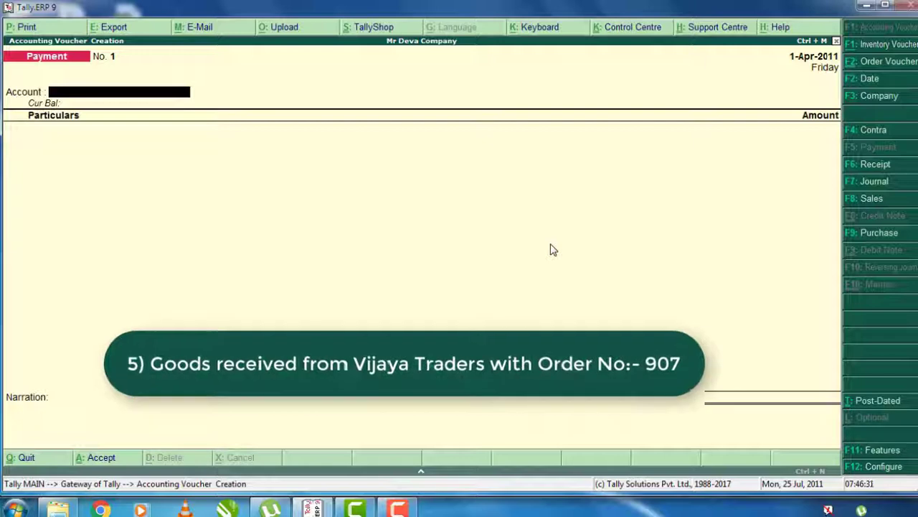
Start a purchase voucher with a blank supplier invoice number and Vijaya Traders as the party
click(877, 232)
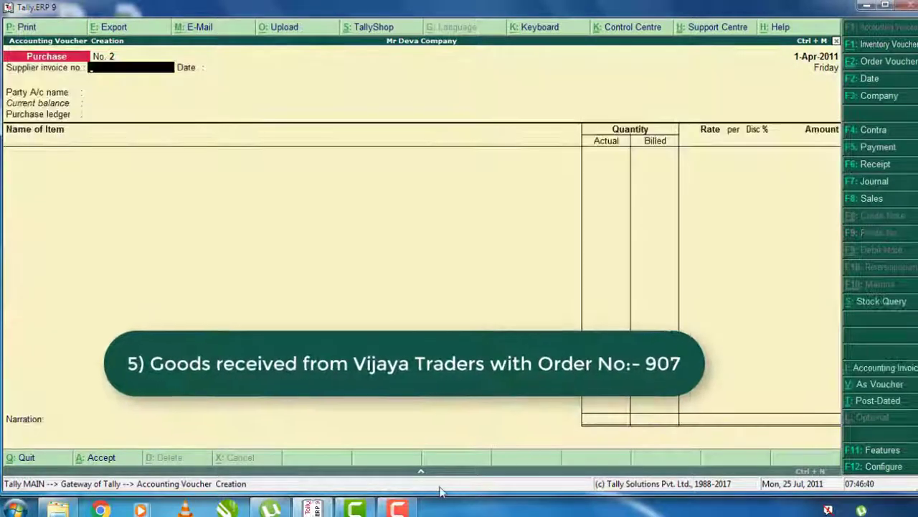
click(396, 508)
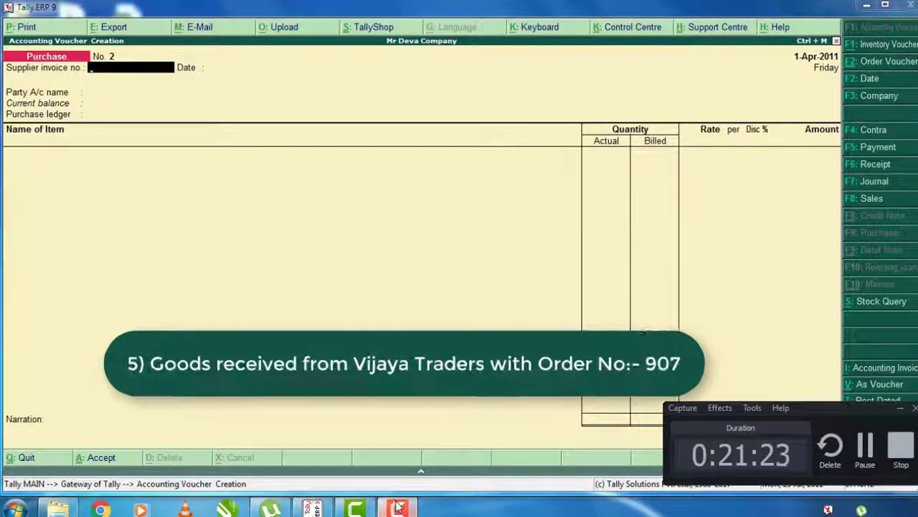
key(Return)
key(Return)
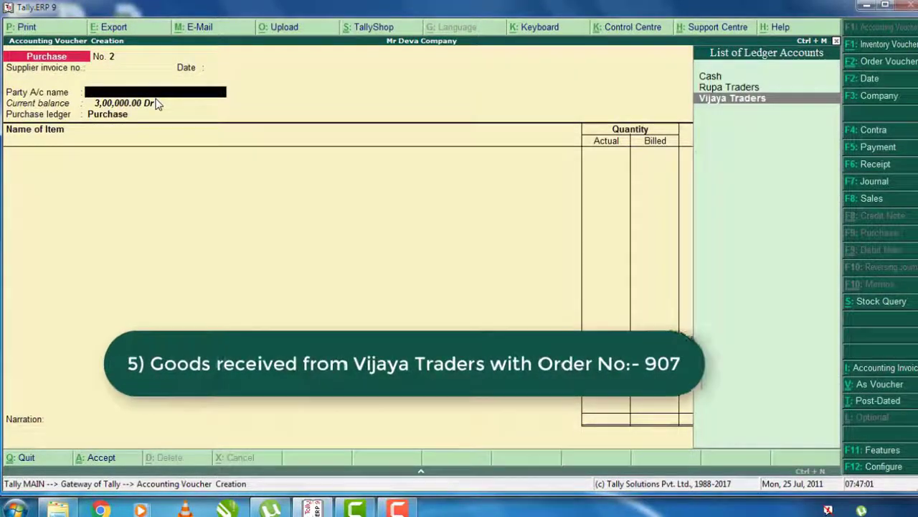
key(Return)
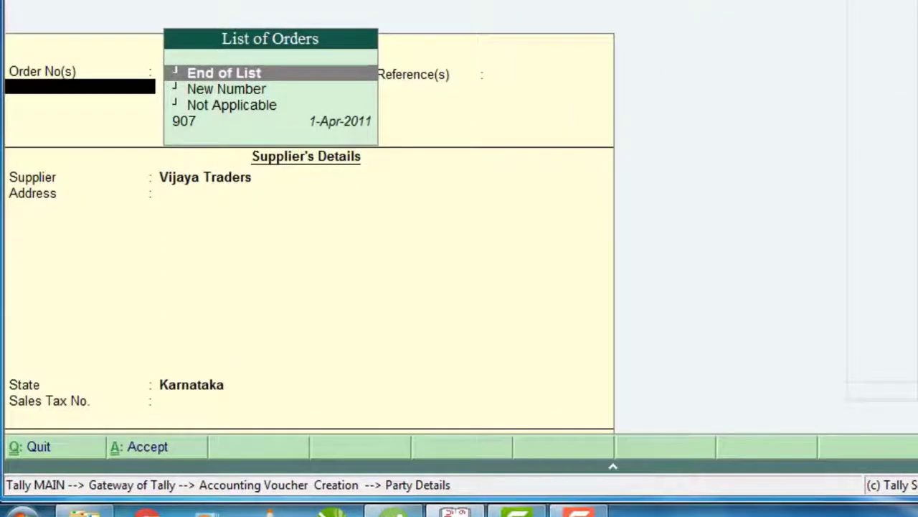
Link the purchase to the pending Vijaya Traders order dated 1-Apr-2011 and accept the supplier's details unchanged
key(Down)
key(Down)
key(Down)
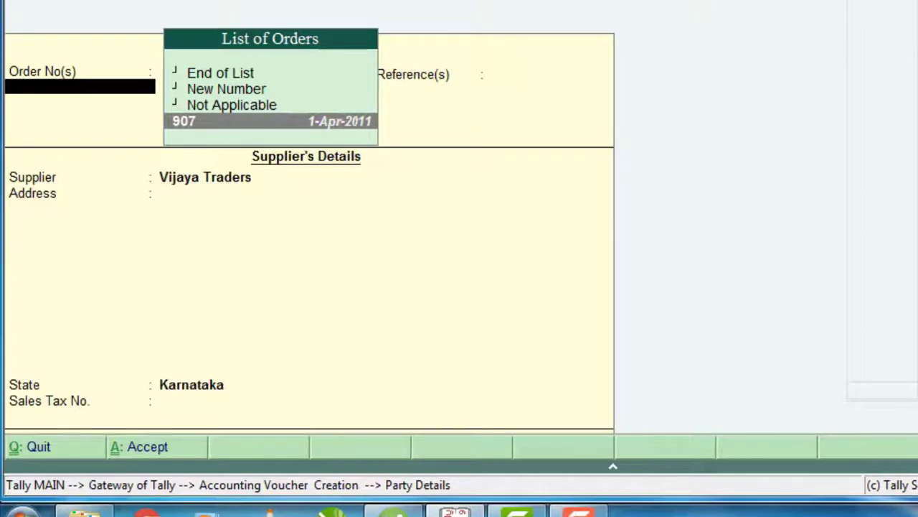
key(Return)
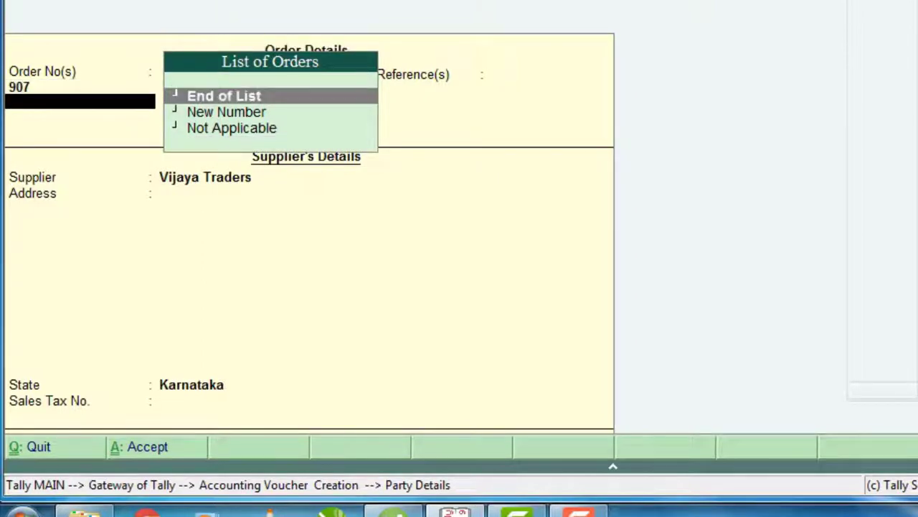
key(Return)
key(Return)
key(Return)
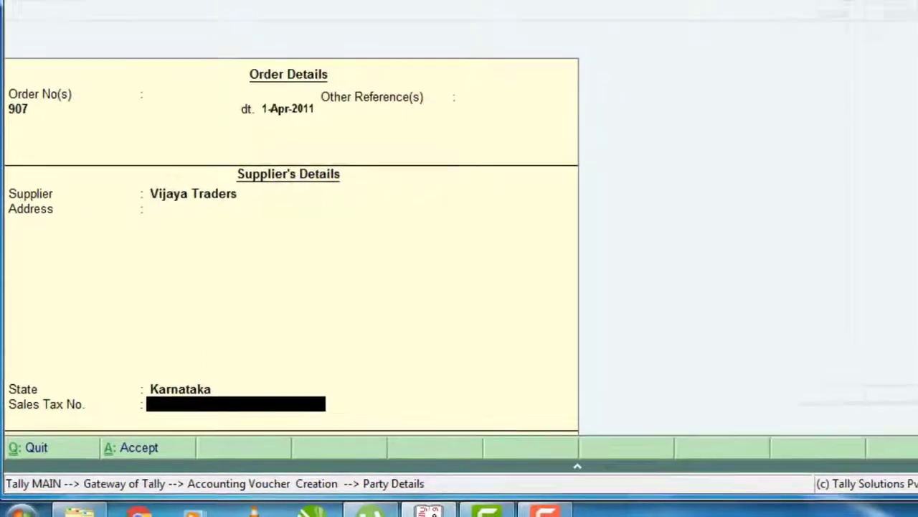
key(Return)
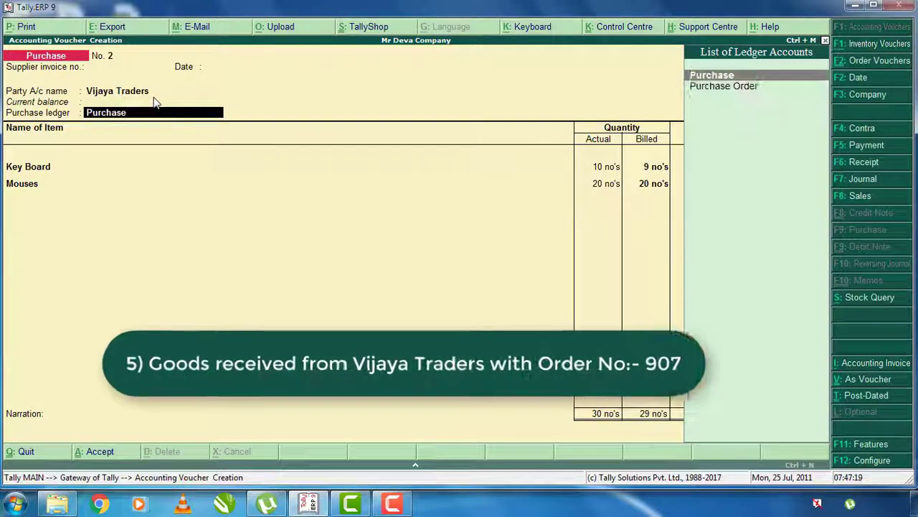
Choose Purchase as the ledger, keep the Key Board and Mouses lines as ordered, and save the voucher with a blank narration
key(Return)
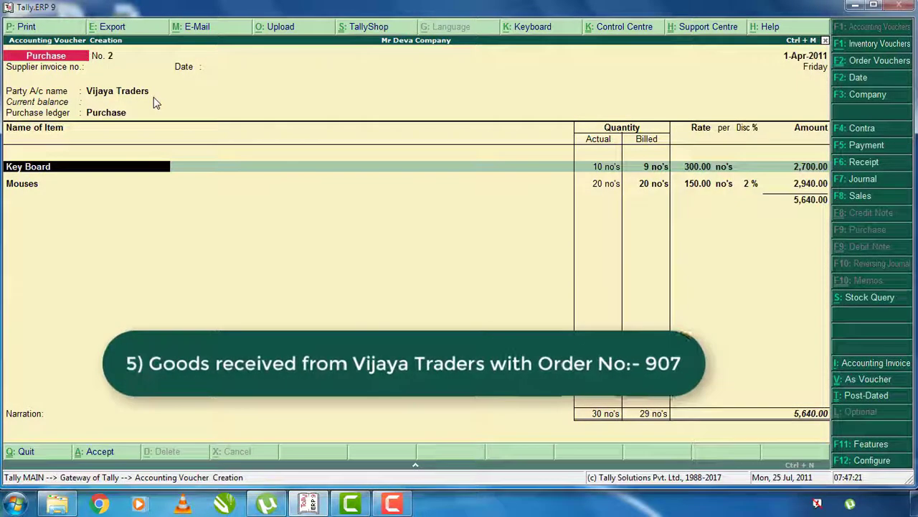
key(Down)
key(Down)
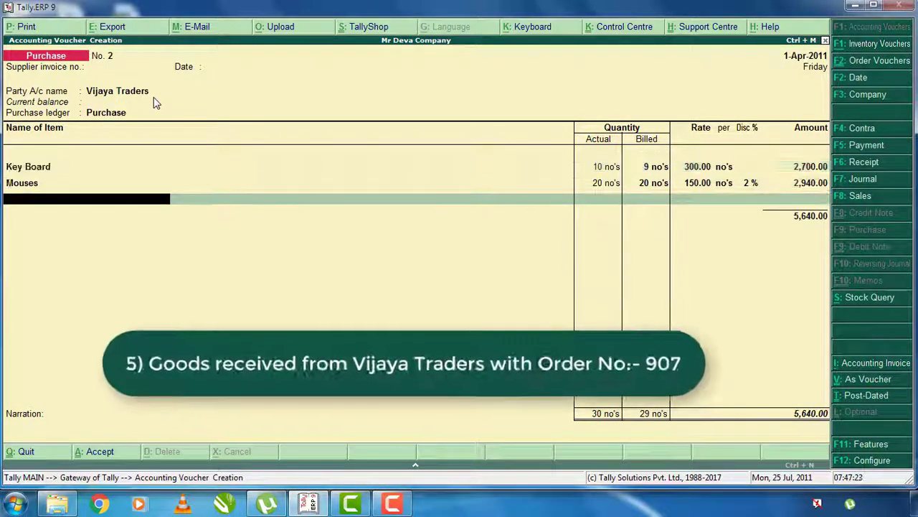
key(Return)
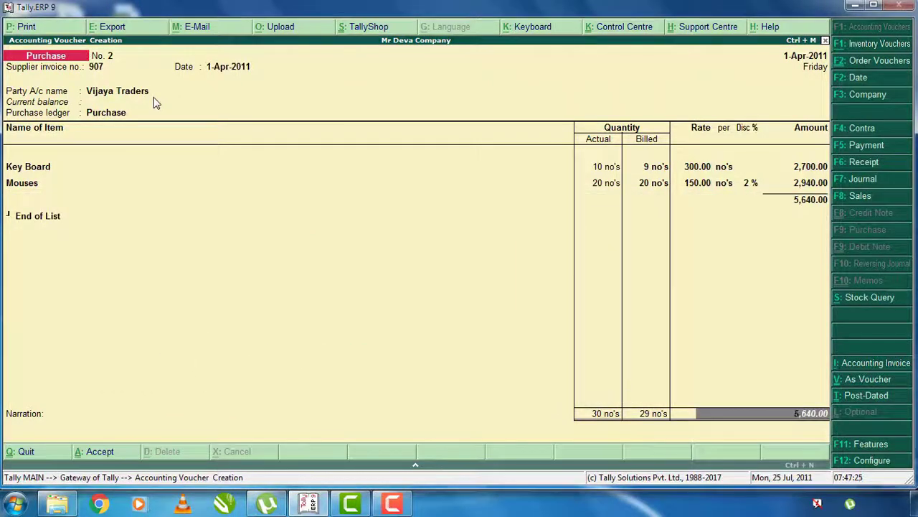
key(Return)
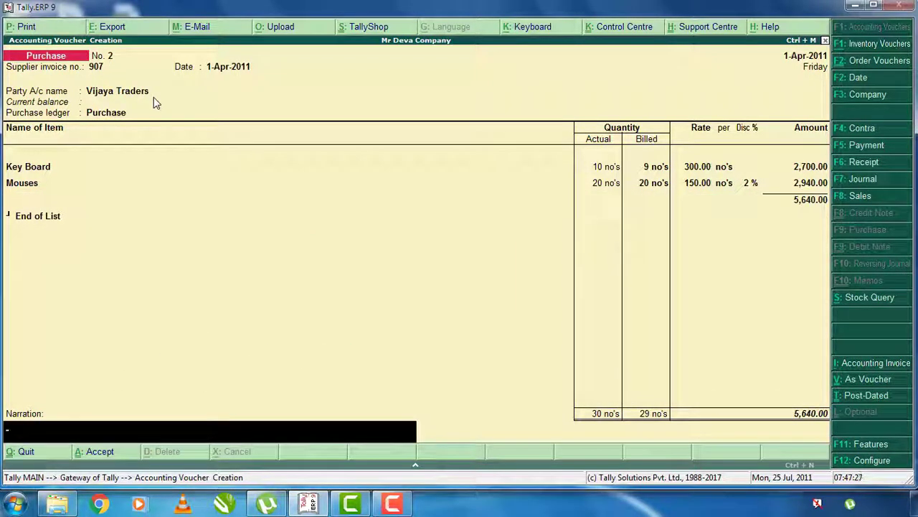
key(Return)
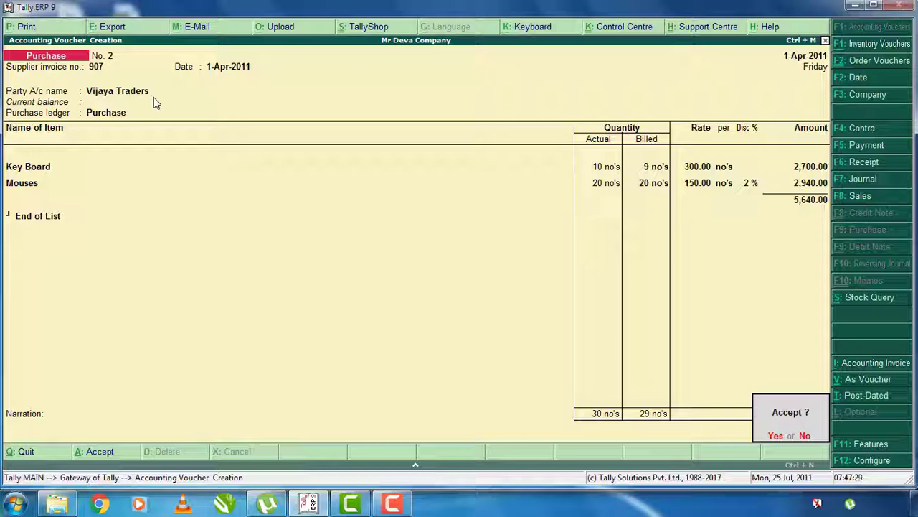
key(Return)
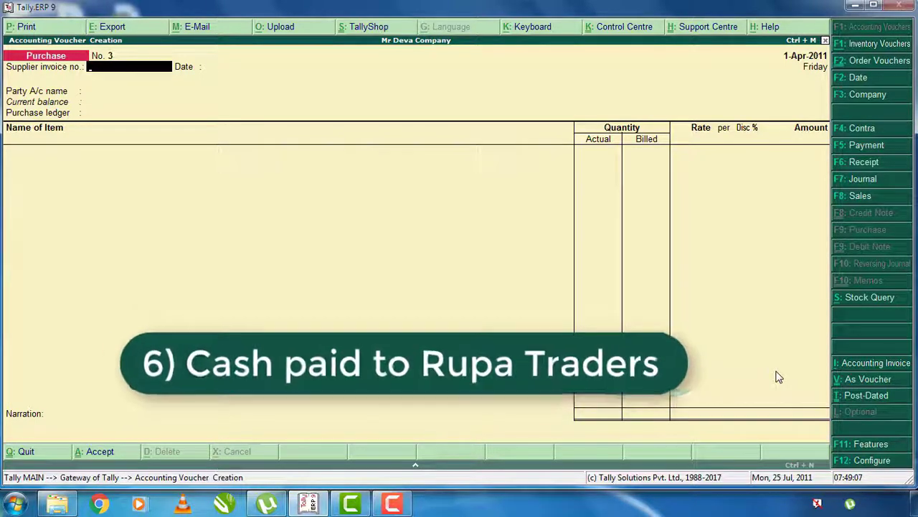
Start a payment voucher from Cash and enter a payment of 244462.50 to Rupa Traders
key(F5)
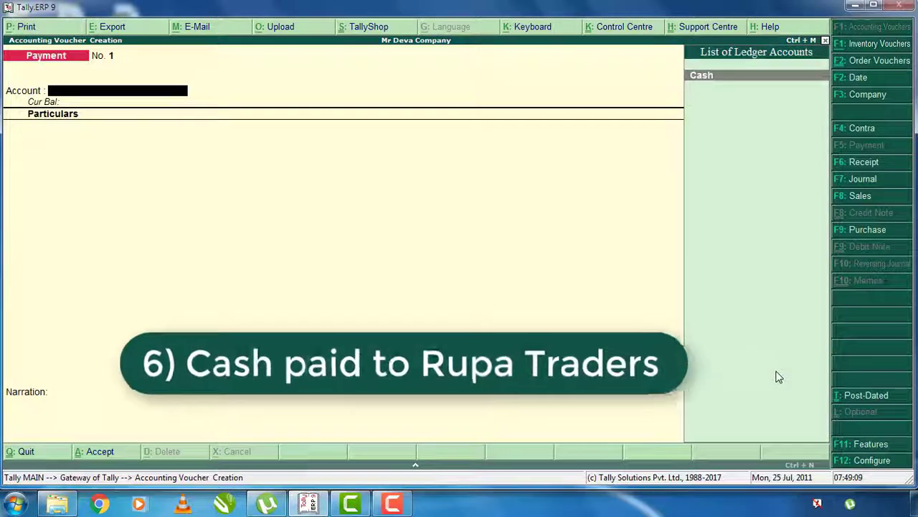
key(Return)
text(Ru)
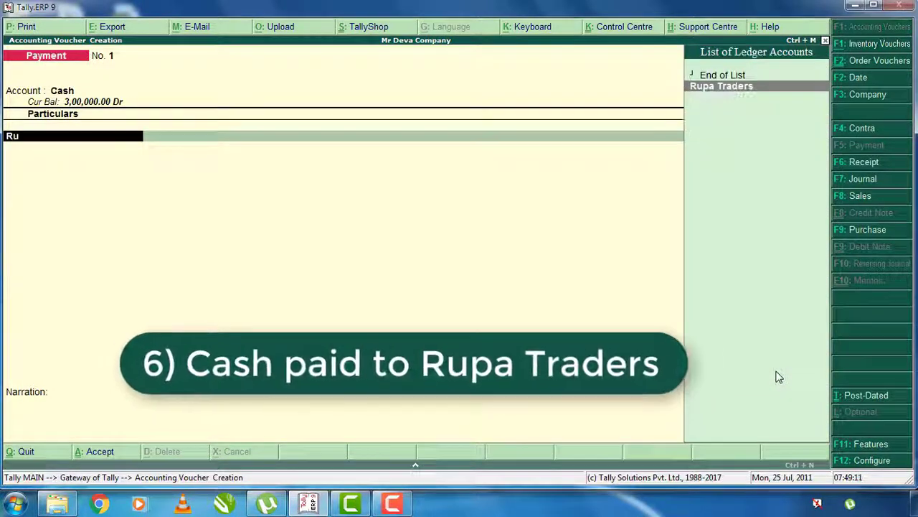
key(Return)
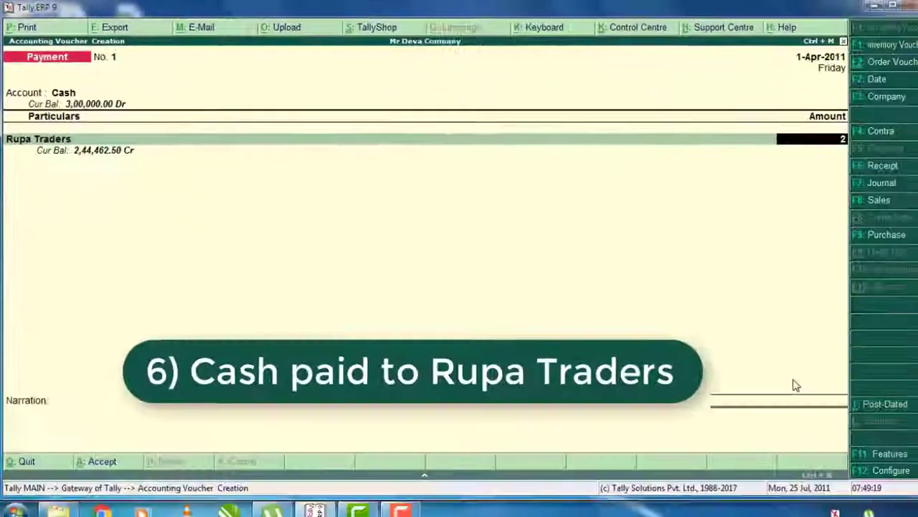
text(462.50)
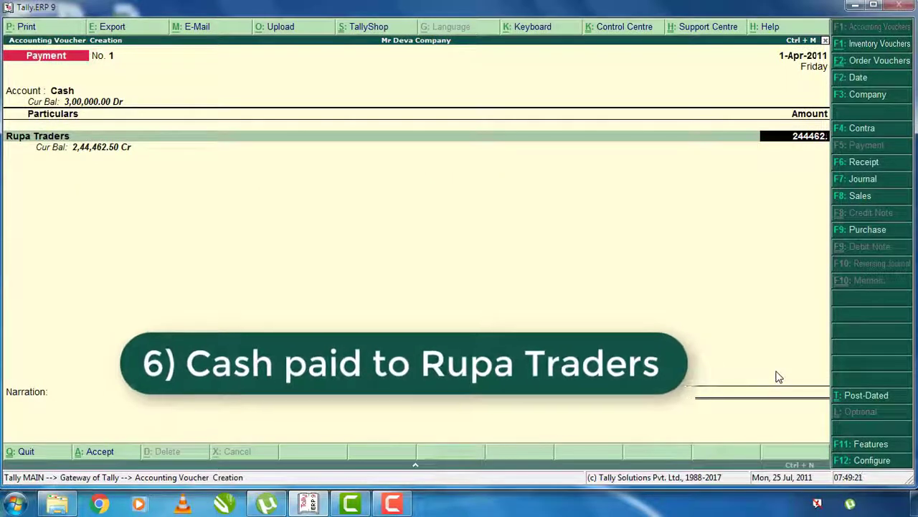
key(Return)
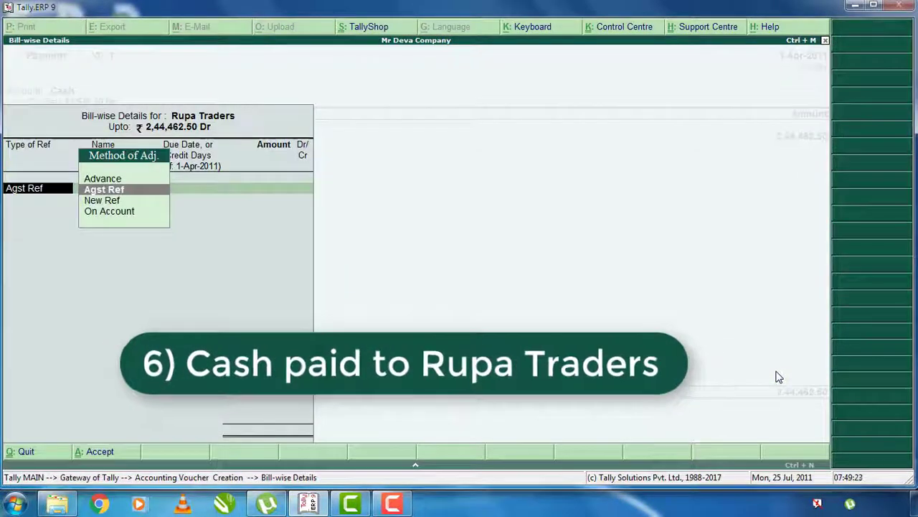
Allocate the full Rupa Traders payment On Account and save the payment voucher with a blank narration
key(Down)
key(Down)
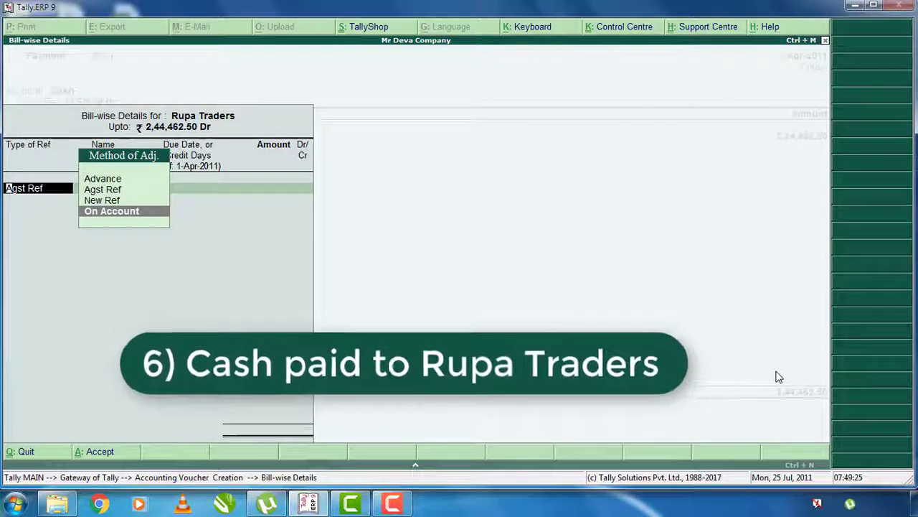
key(Return)
key(Return)
key(Return)
key(Return)
key(Return)
key(Return)
key(Return)
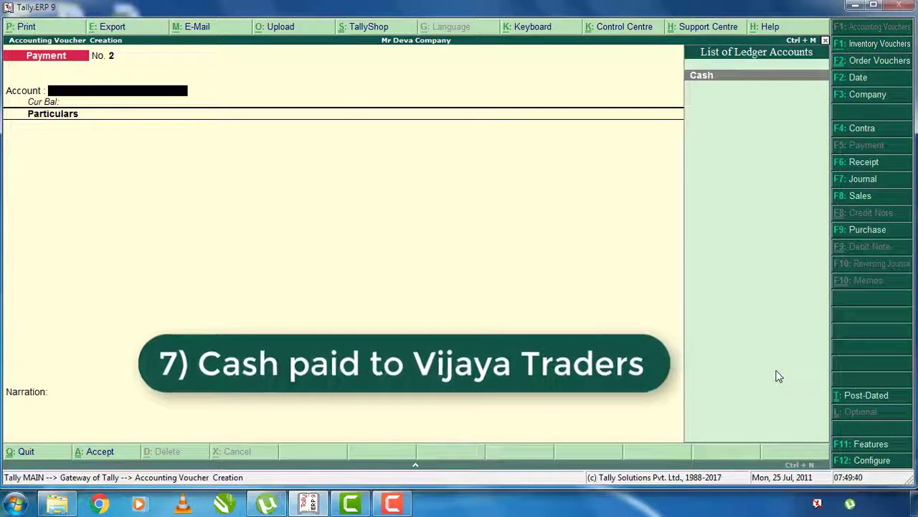
Start a payment voucher from Cash and enter a payment of 5640 to Vijaya Traders
key(Return)
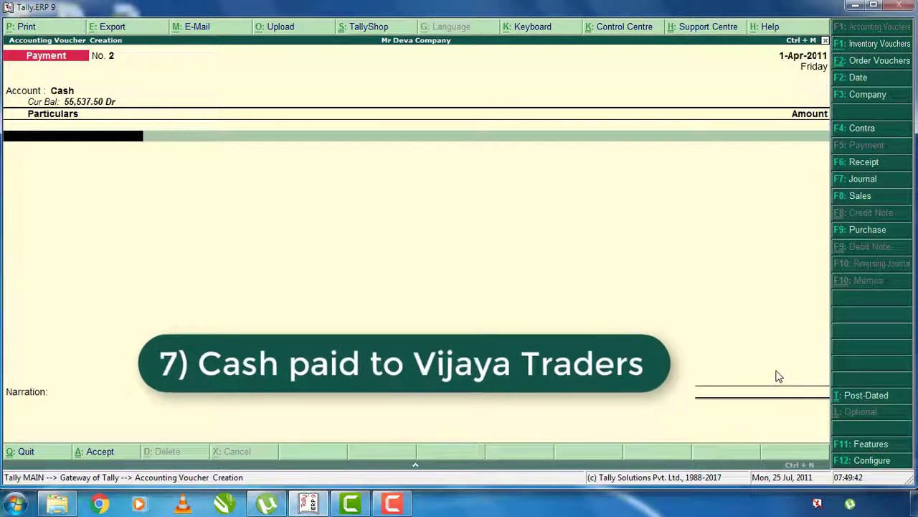
text(V)
key(Return)
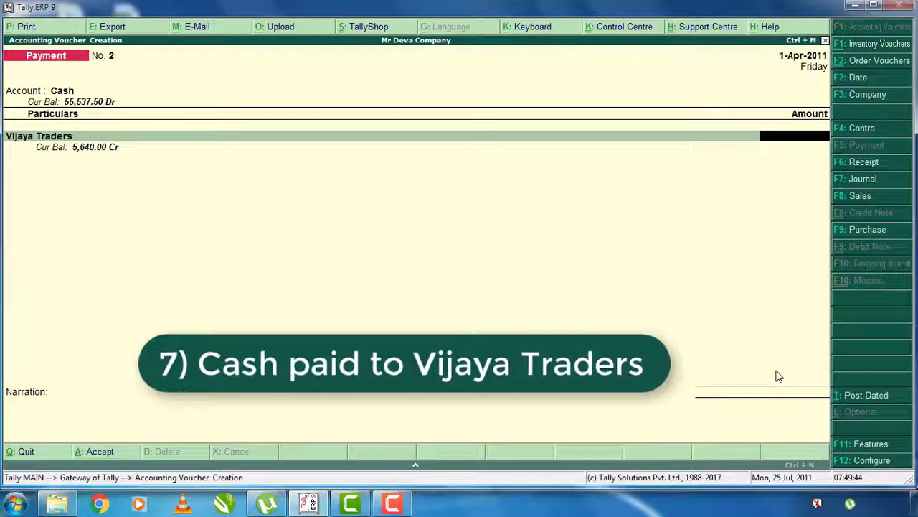
text(5,640)
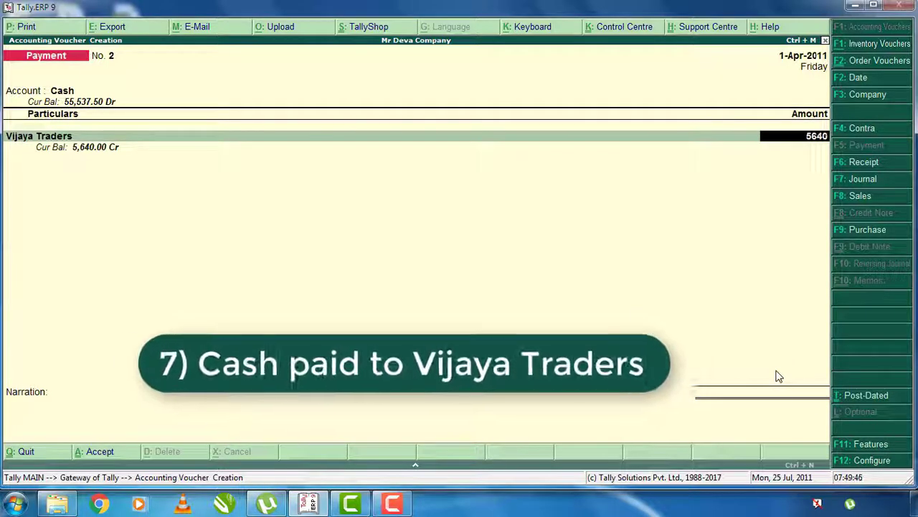
Allocate the full Vijaya Traders payment On Account and save the payment voucher with a blank narration
key(Return)
key(Down)
key(Down)
key(Return)
key(Return)
key(Return)
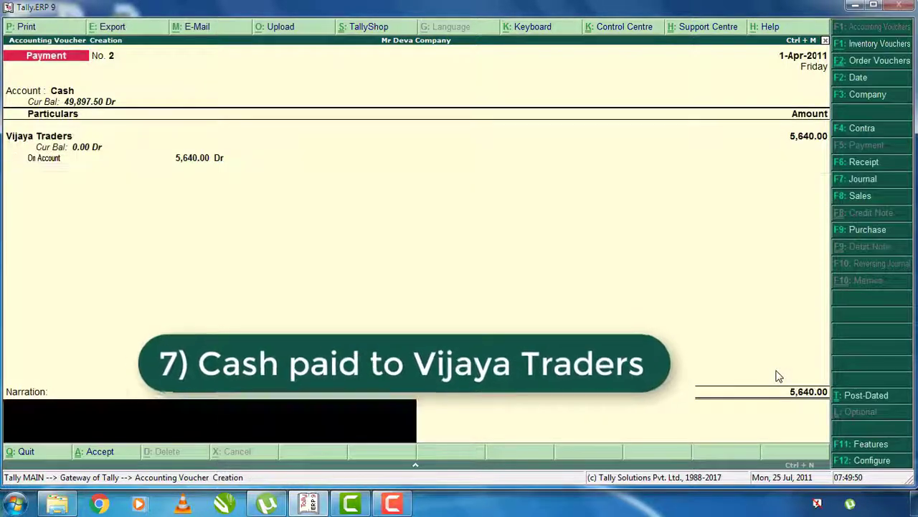
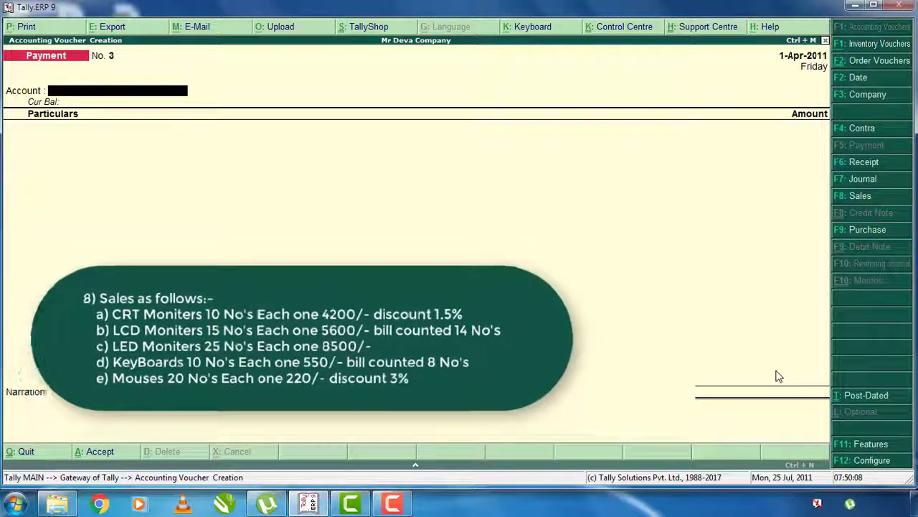
Start a sales voucher with a blank reference number and Cash as the party account
key(F8)
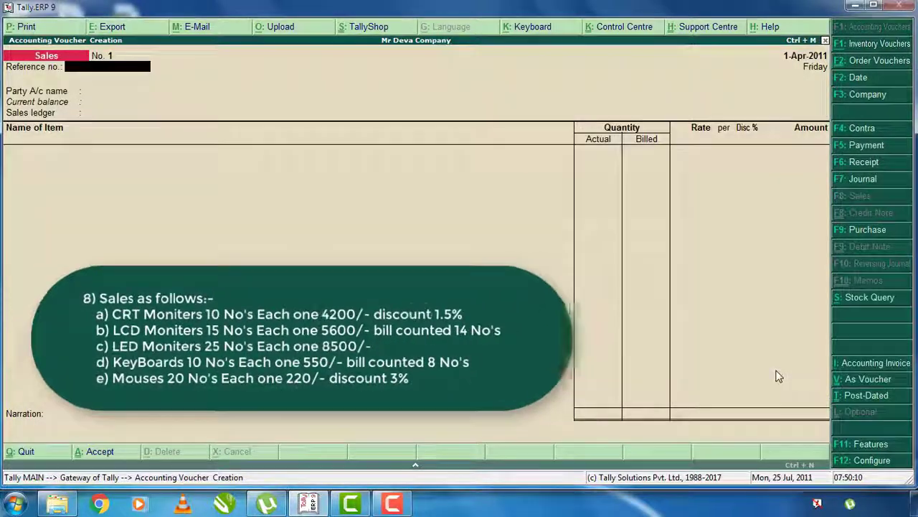
key(Down)
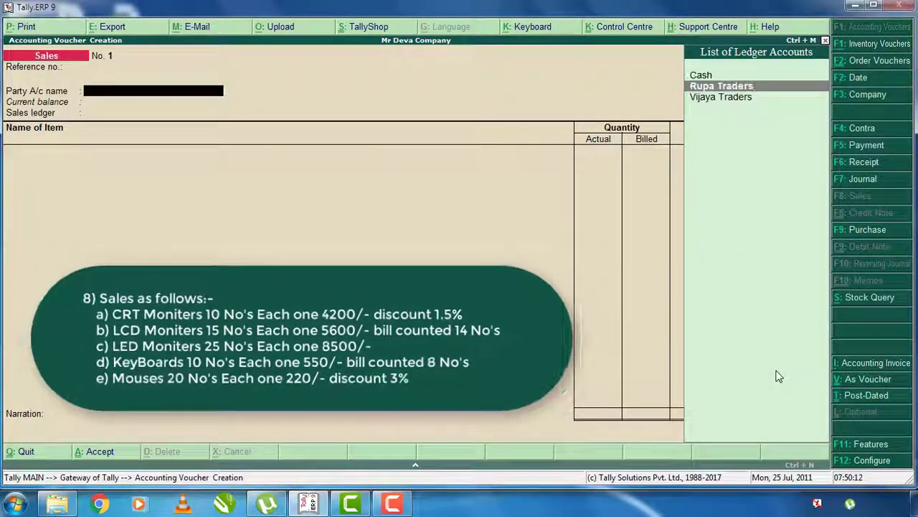
key(Up)
key(Return)
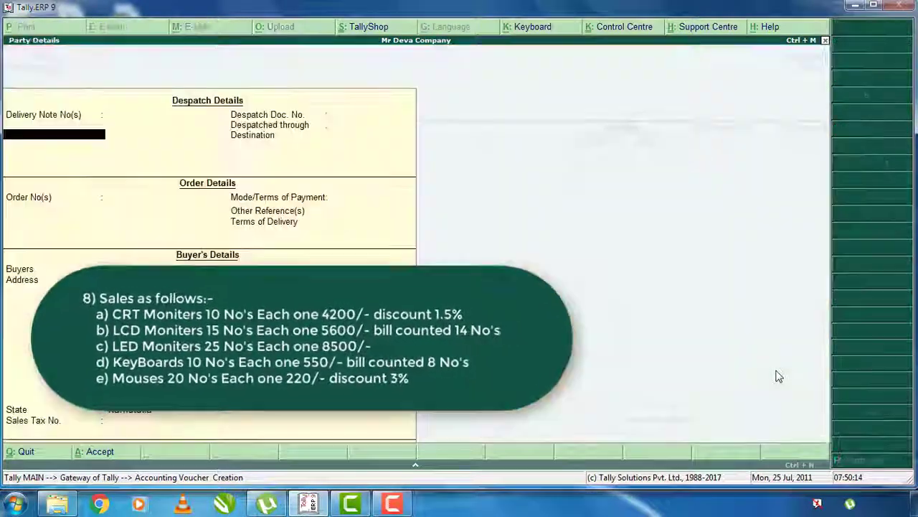
Accept the despatch, order and buyer's details unchanged and choose Sales as the sales ledger
key(Return)
key(Return)
key(Return)
key(Return)
key(Return)
key(Return)
key(Return)
key(Return)
key(Return)
key(Return)
key(Return)
key(Return)
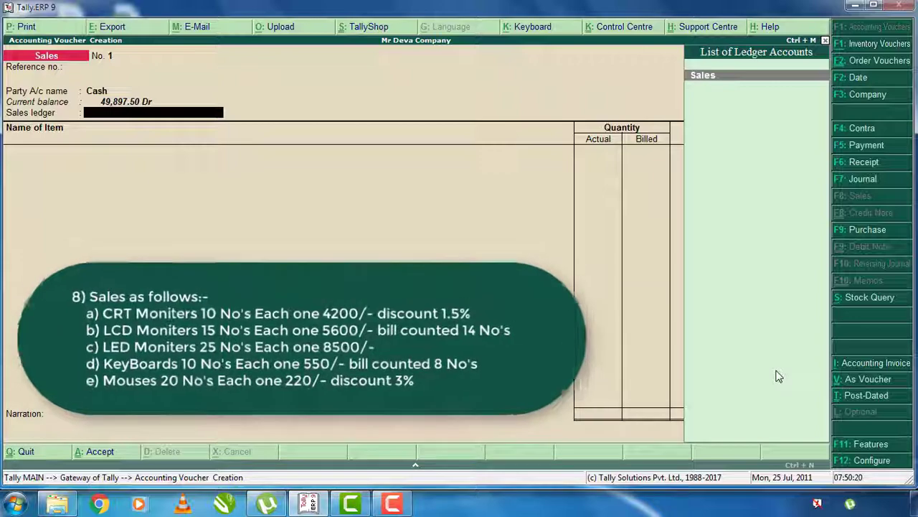
key(Return)
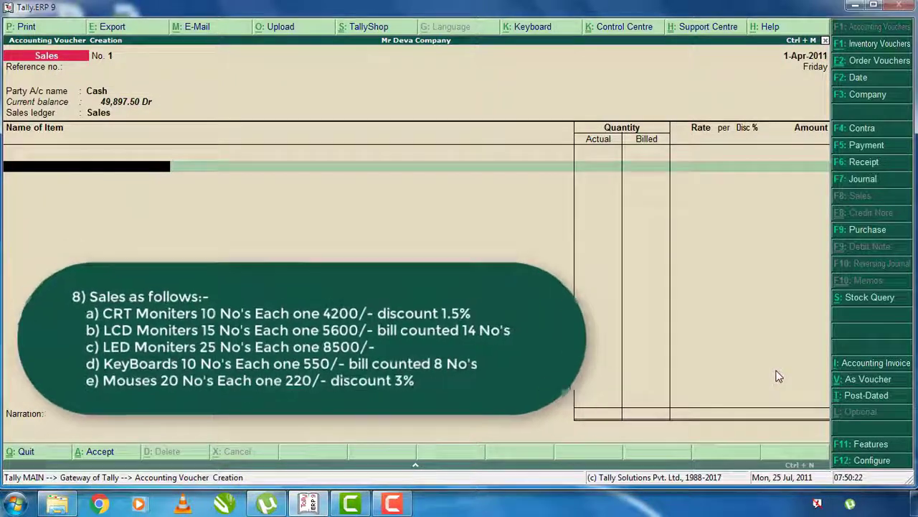
Add CRT Moniters to the sale with 10 no's actual and billed, a rate of 4200 and a 1.5% discount
text(crt)
key(Return)
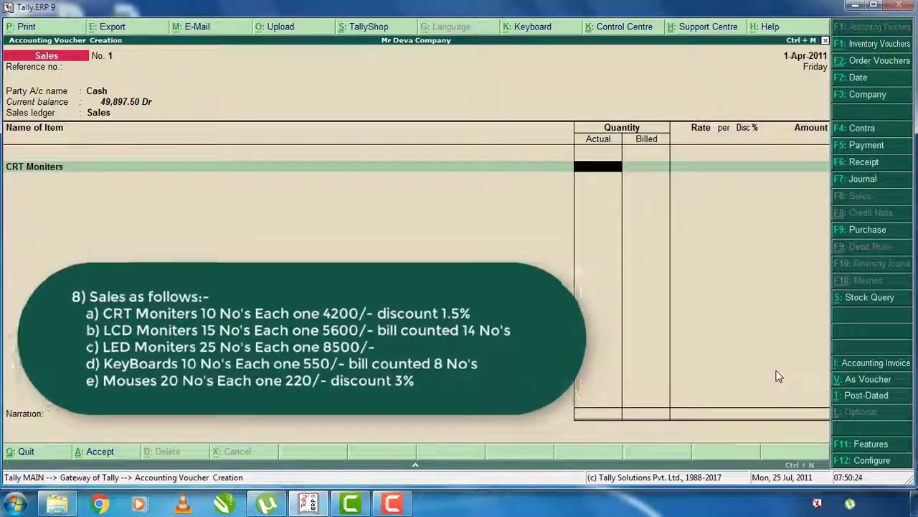
text(10)
key(Return)
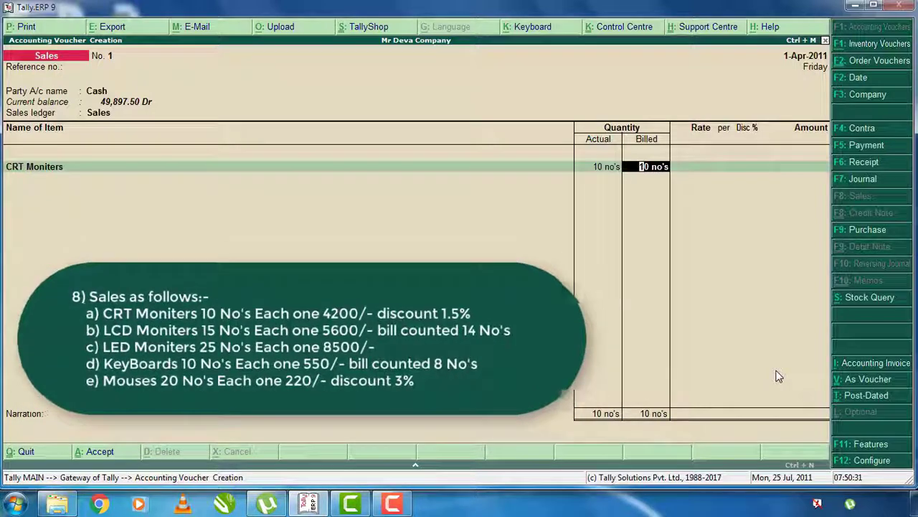
key(Return)
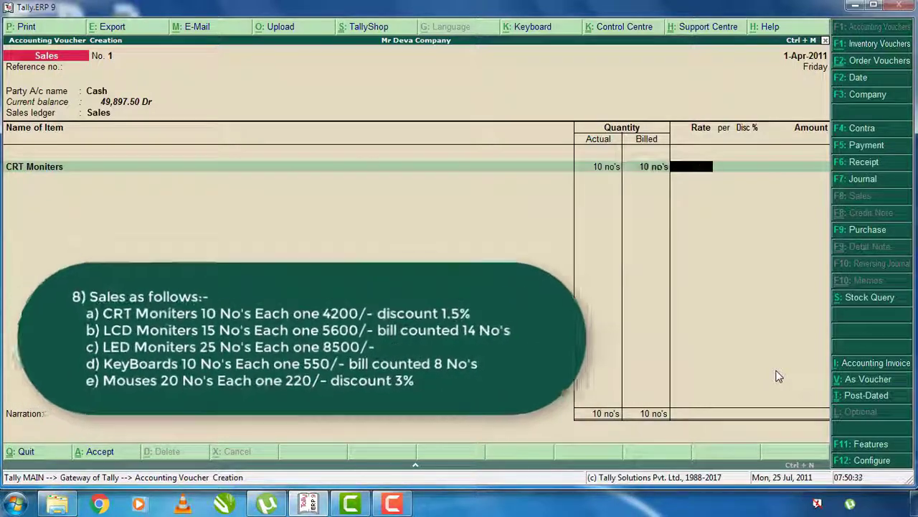
text(4,200)
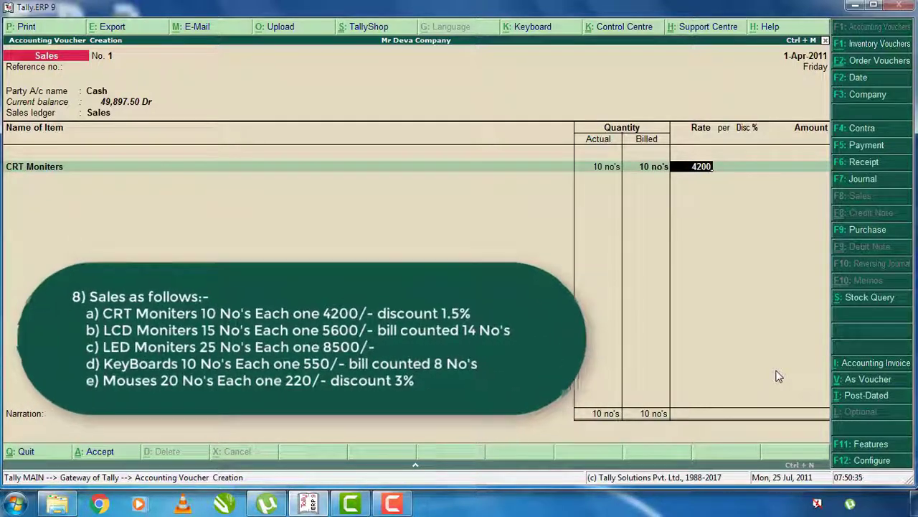
key(Return)
key(Return)
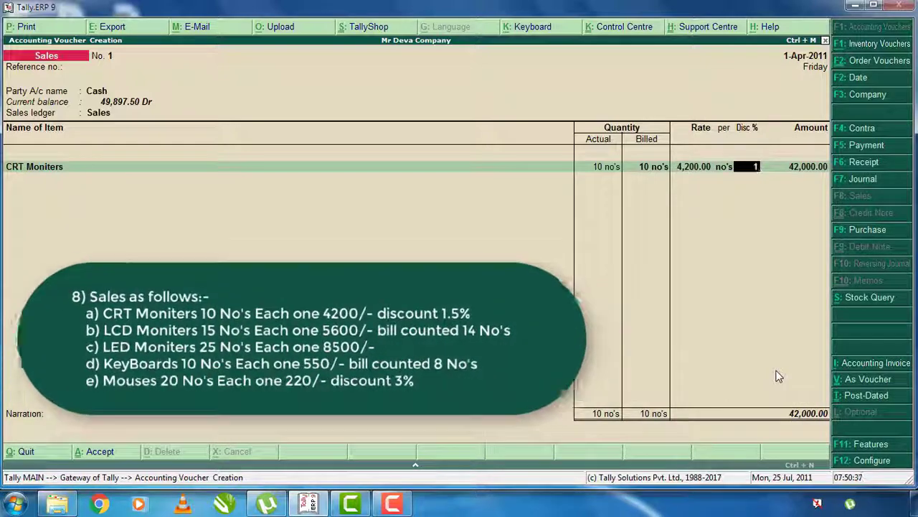
text(1.5)
key(Return)
key(Return)
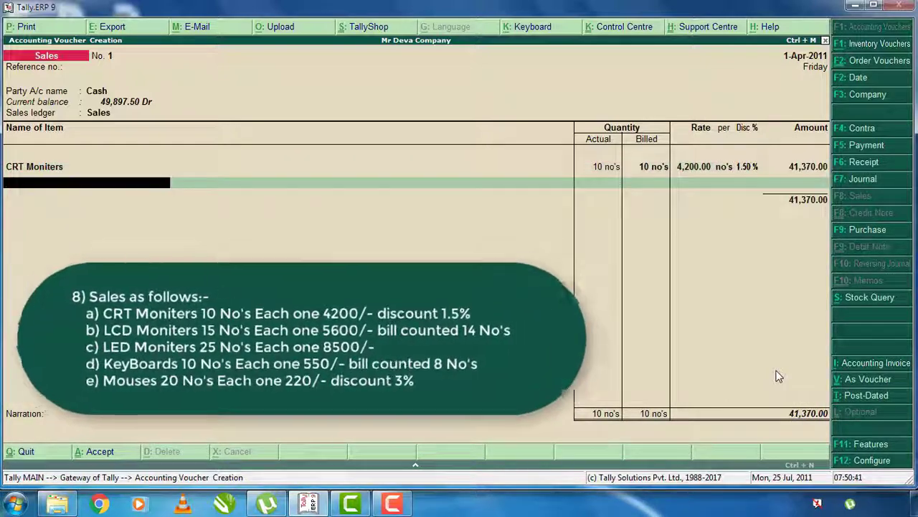
Add LCD Moniters to the sale with 15 no's actual, 14 no's billed, a rate of 5600 and no discount
text(Lc)
key(Return)
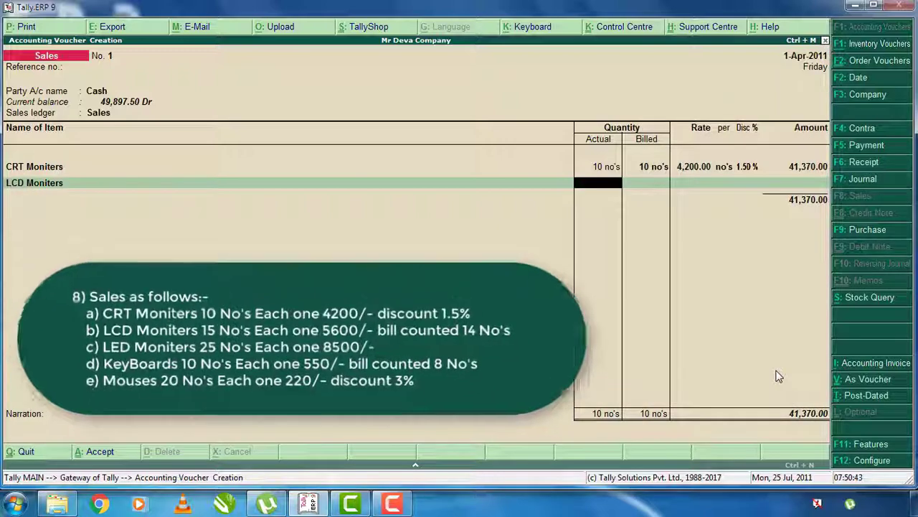
text(15)
key(Return)
text(14 no's)
key(Return)
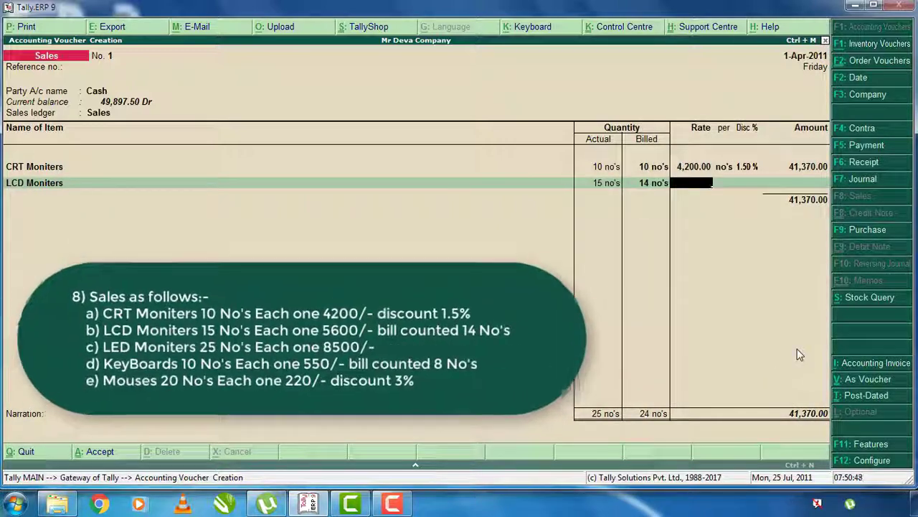
text(5600)
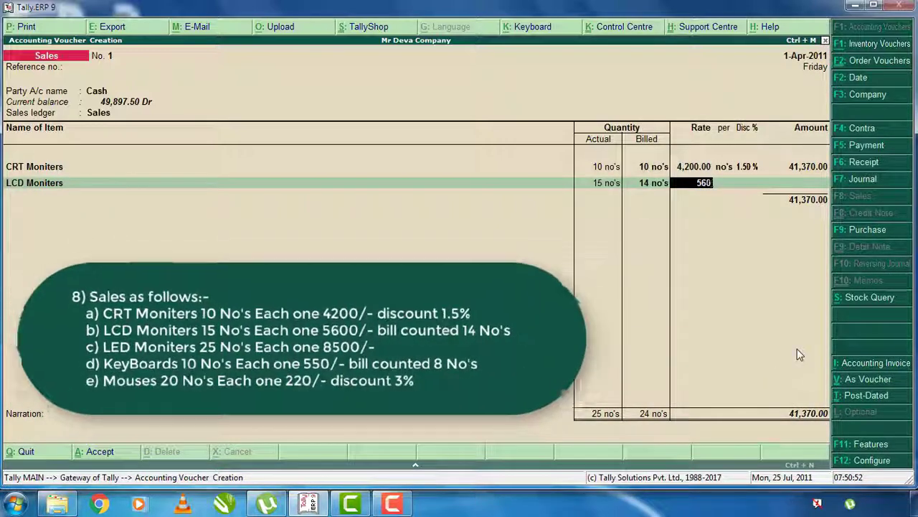
key(Return)
key(Return)
key(Return)
key(Return)
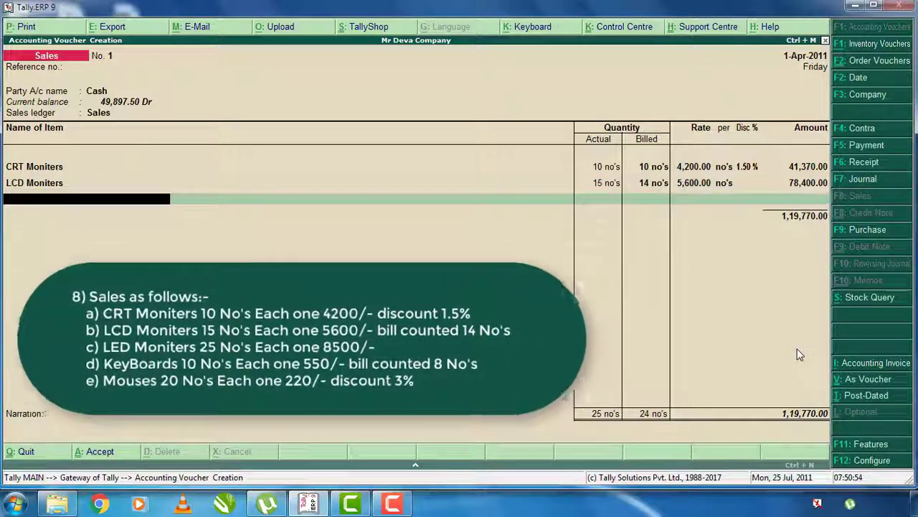
Add LED Moniters to the sale with 25 no's actual and billed, a rate of 8500 and no discount
text(L)
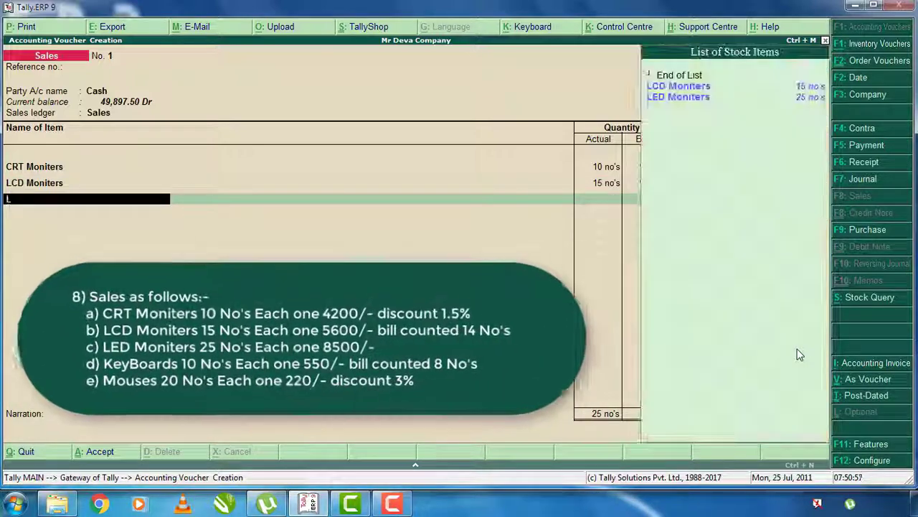
key(Down)
key(Return)
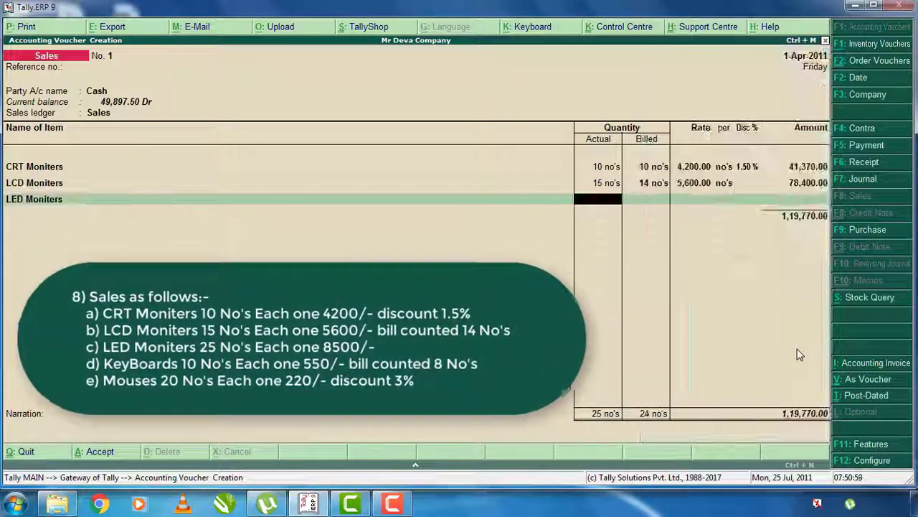
text(25)
key(Return)
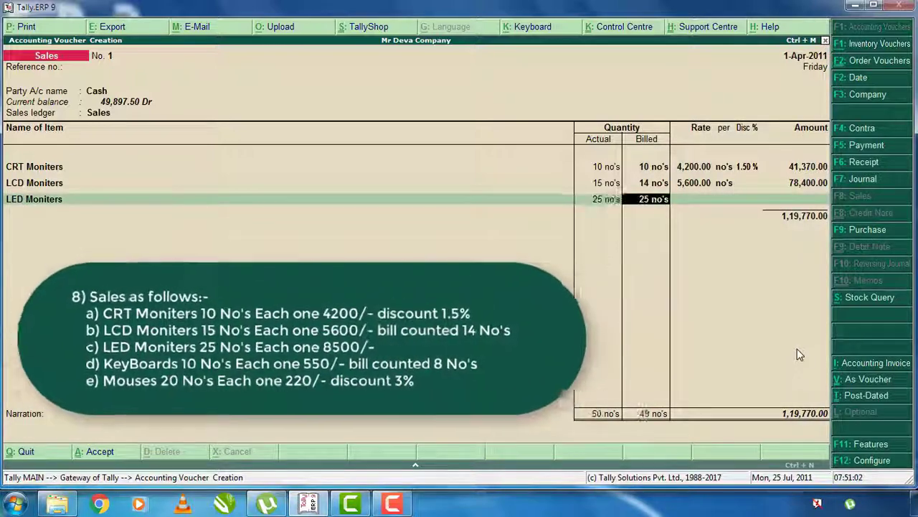
key(Return)
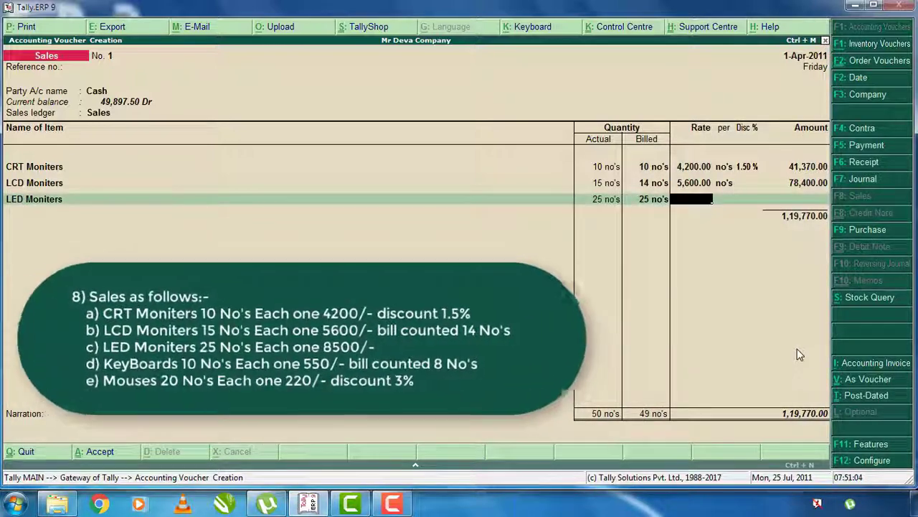
text(8500)
key(Return)
key(Return)
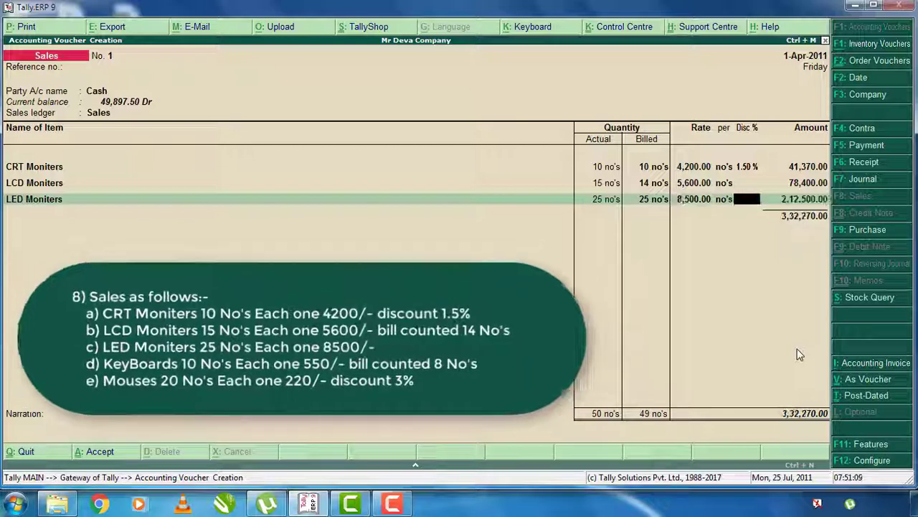
key(Return)
key(Return)
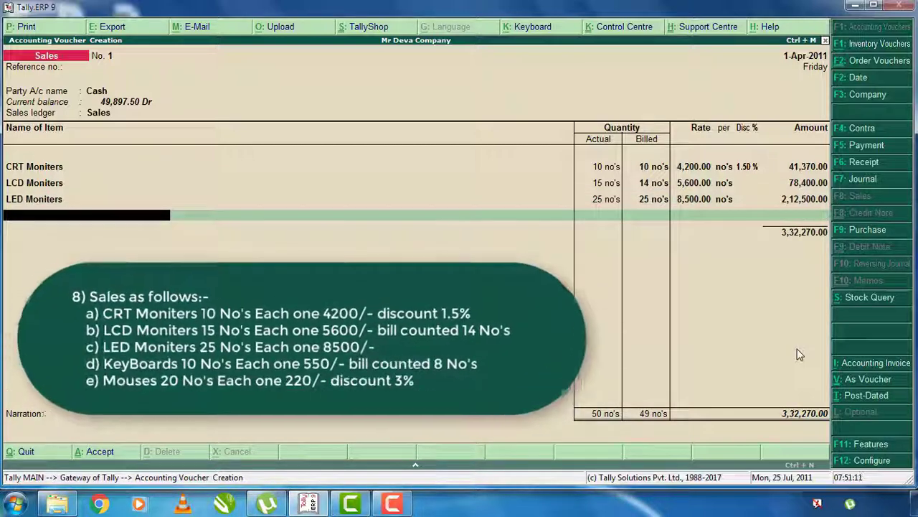
Add Key Board to the sale with 10 no's actual, 8 no's billed, a rate of 550 and no discount
text(K)
key(Return)
text(10)
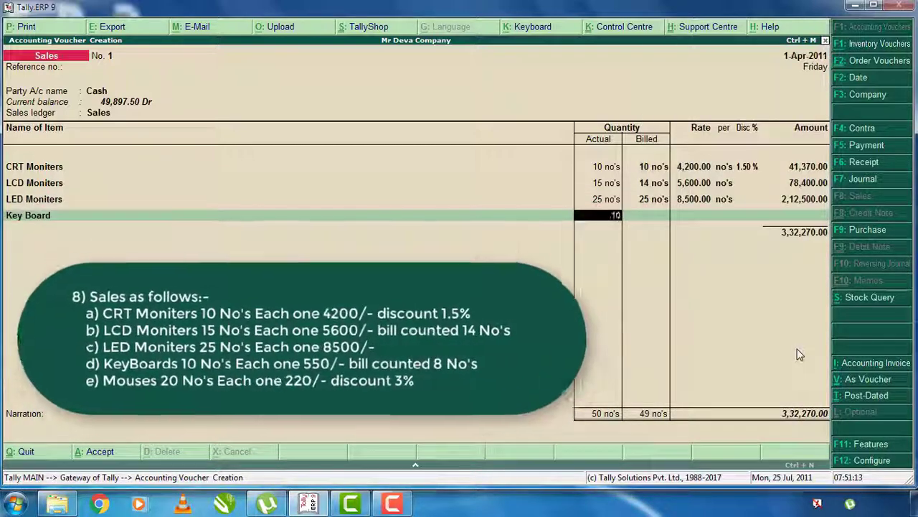
key(Return)
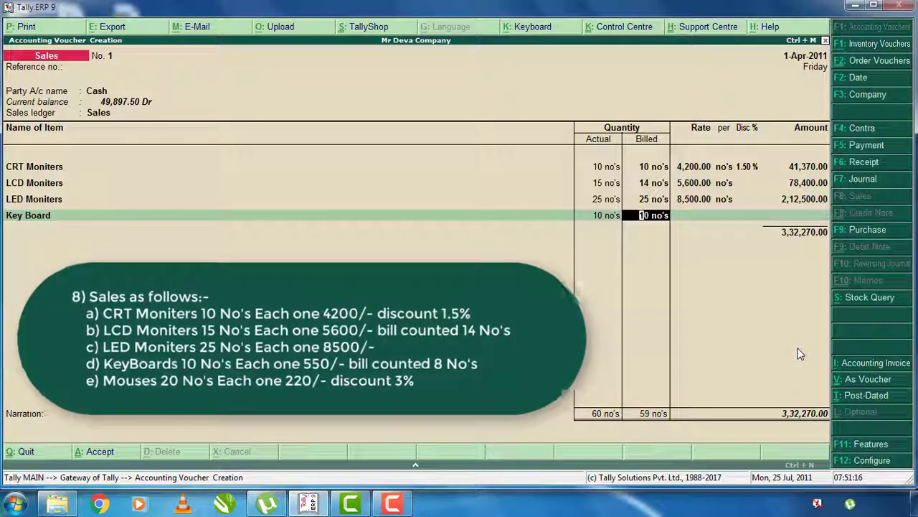
text(8)
key(Return)
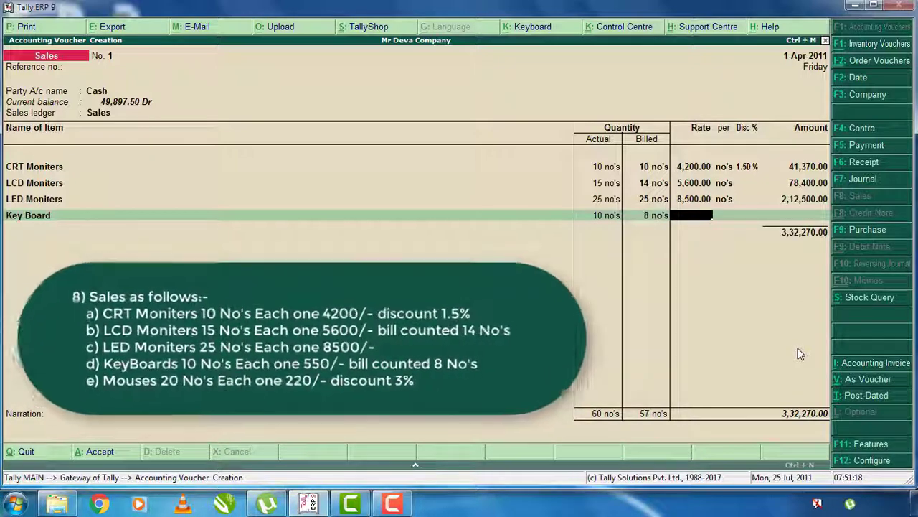
text(550)
key(Return)
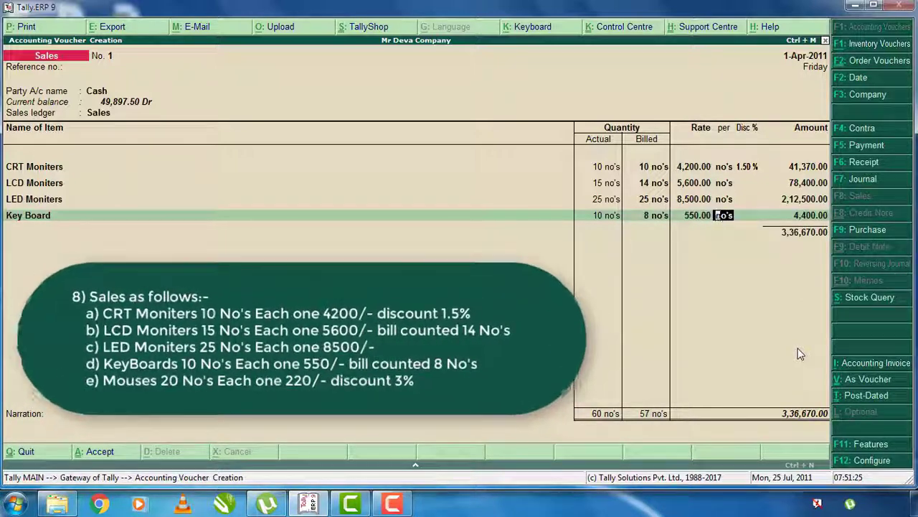
key(Return)
key(Return)
key(Return)
Add Mouses to the sale with 20 no's actual and billed, a rate of 220 and a 3% discount
text(m)
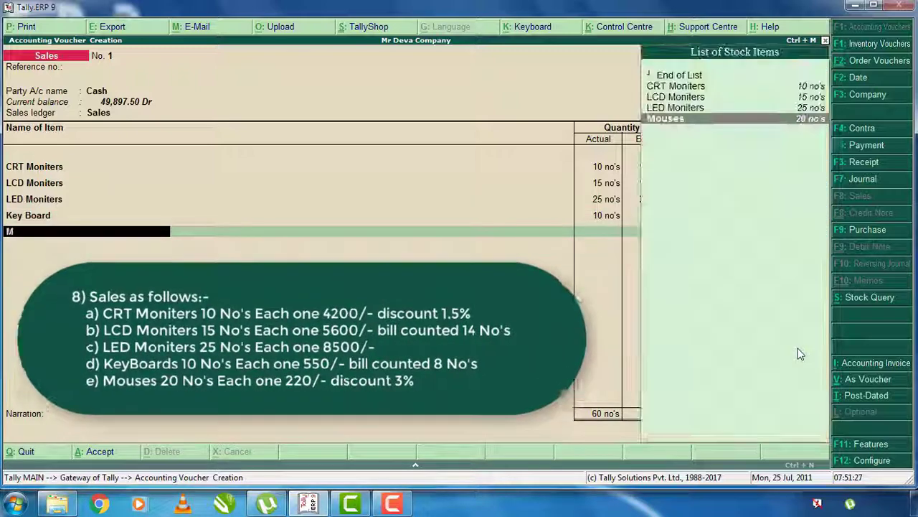
key(Return)
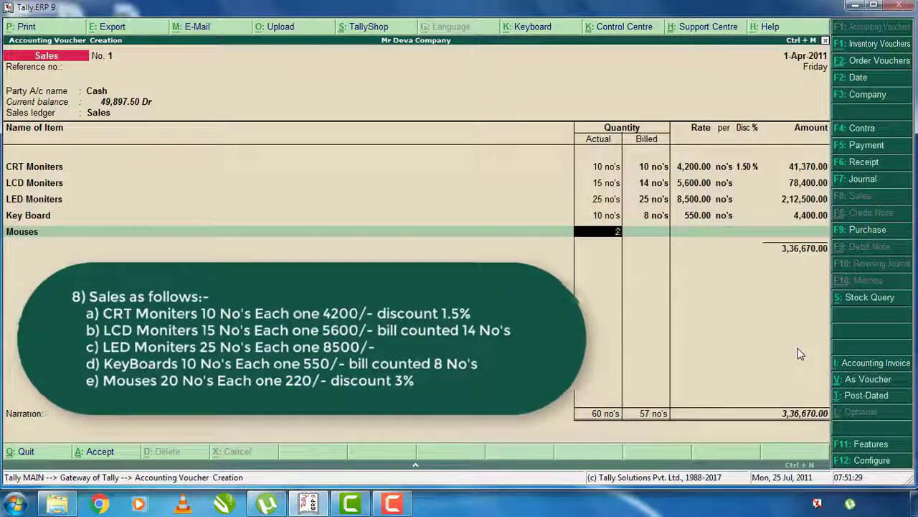
text(20)
key(Return)
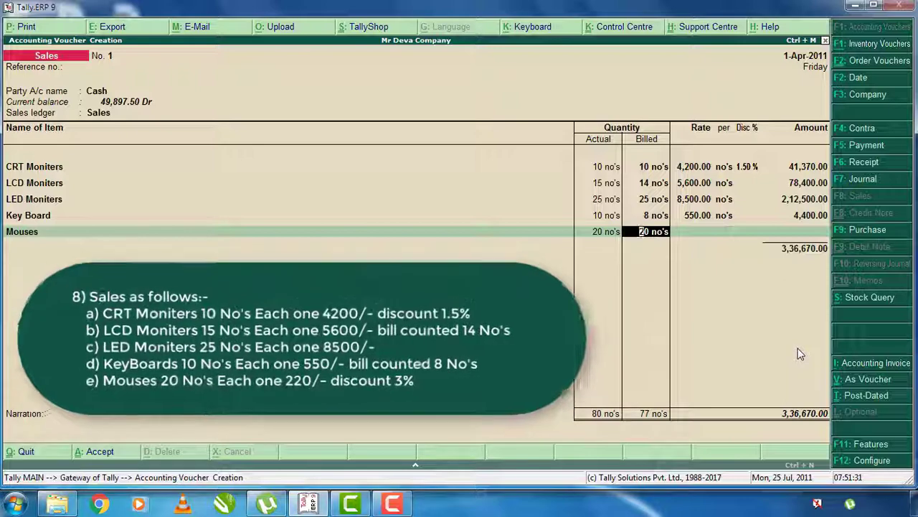
key(Return)
text(220)
key(Return)
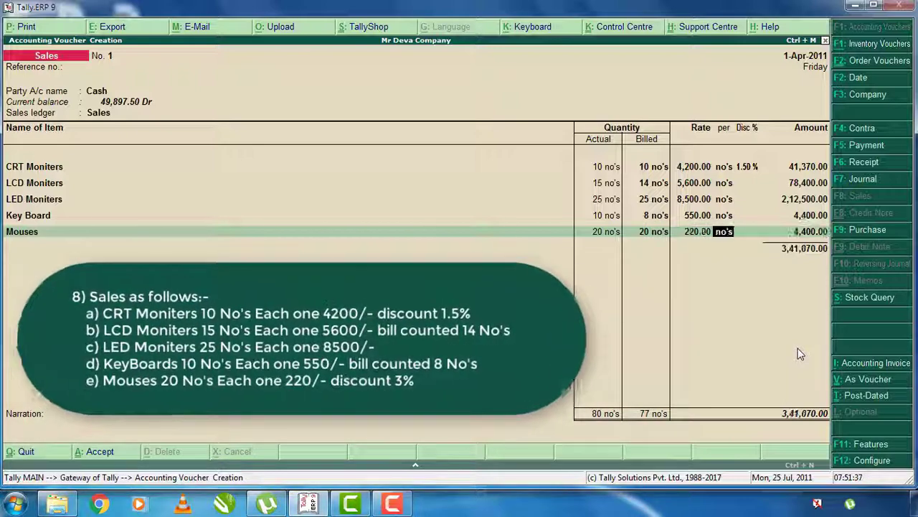
key(Return)
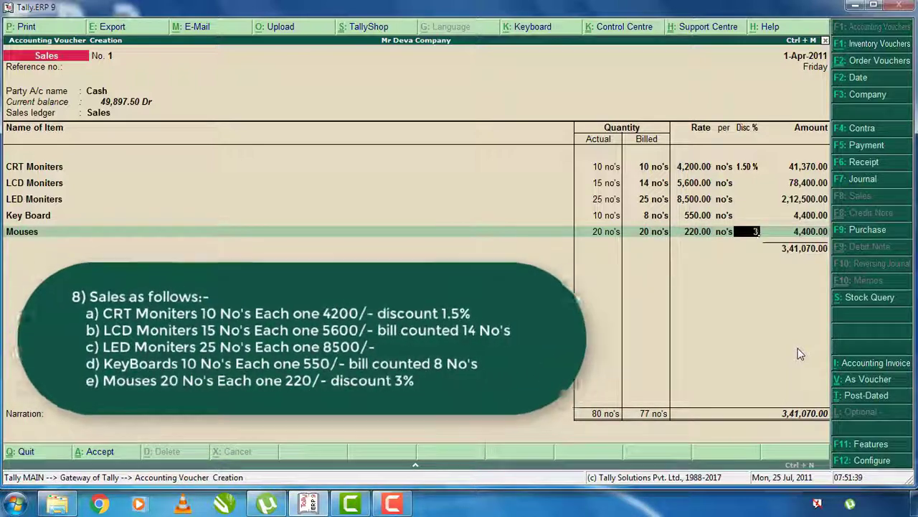
text(3)
key(Return)
key(Return)
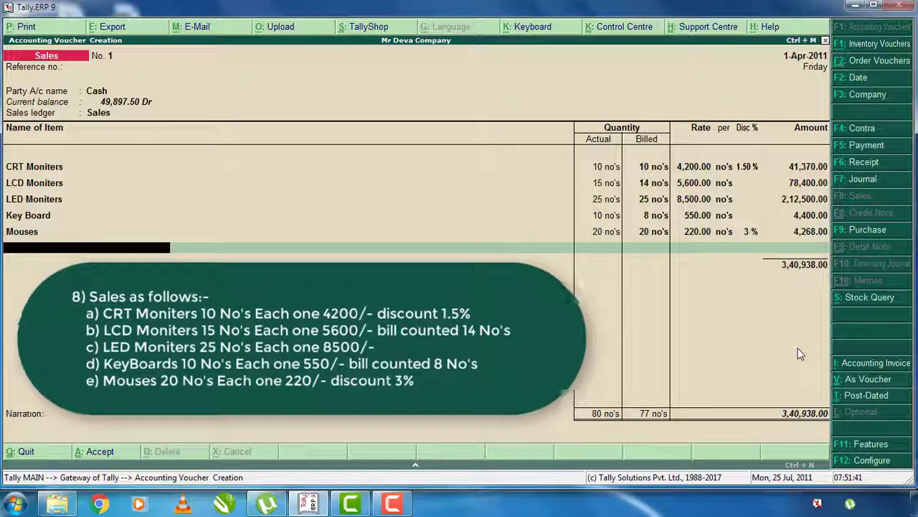
End the item list and save the cash sales voucher without a narration
key(Return)
key(Return)
key(Return)
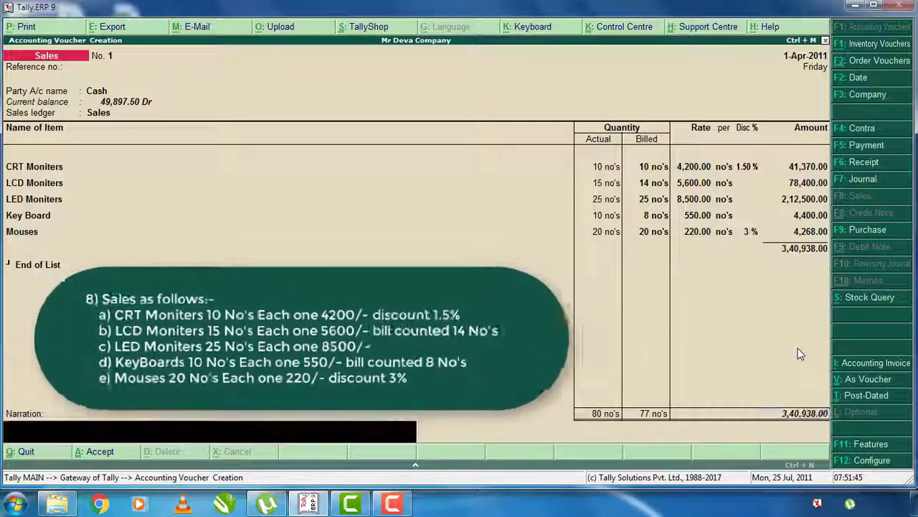
key(Return)
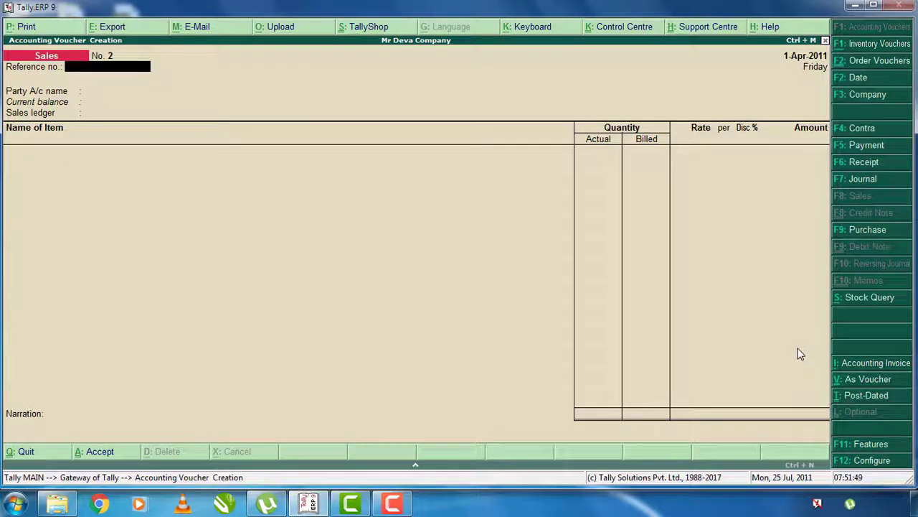
Leave voucher entry and open the company's Balance Sheet to review the liabilities, down to Profit & Loss A/c
key(Escape)
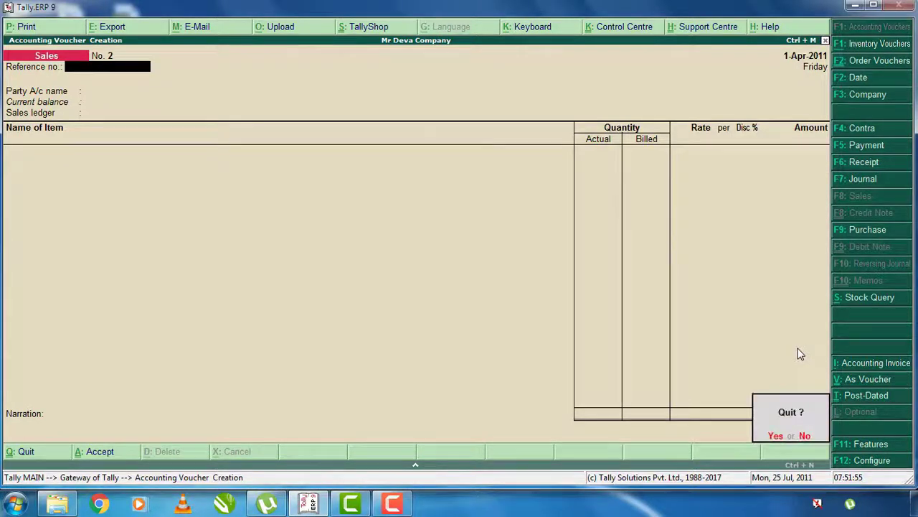
key(Return)
key(Down)
key(Down)
key(Down)
key(Down)
key(Down)
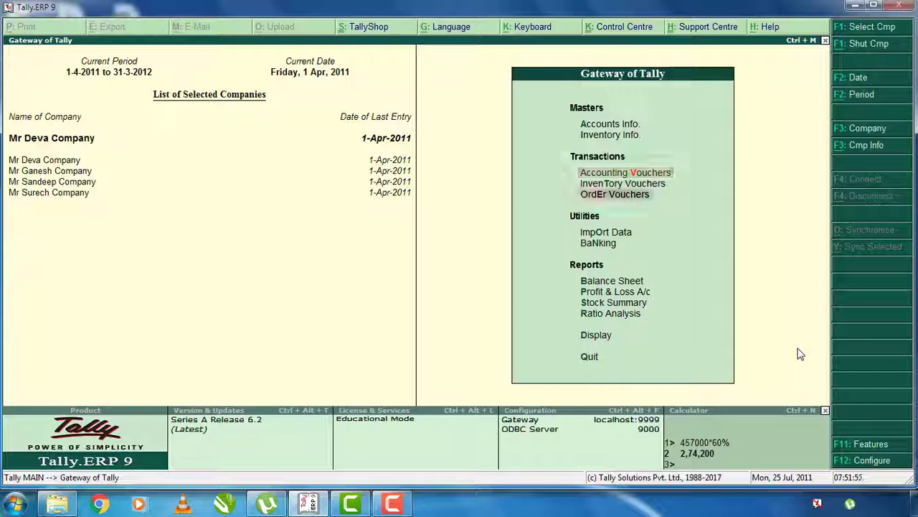
key(Return)
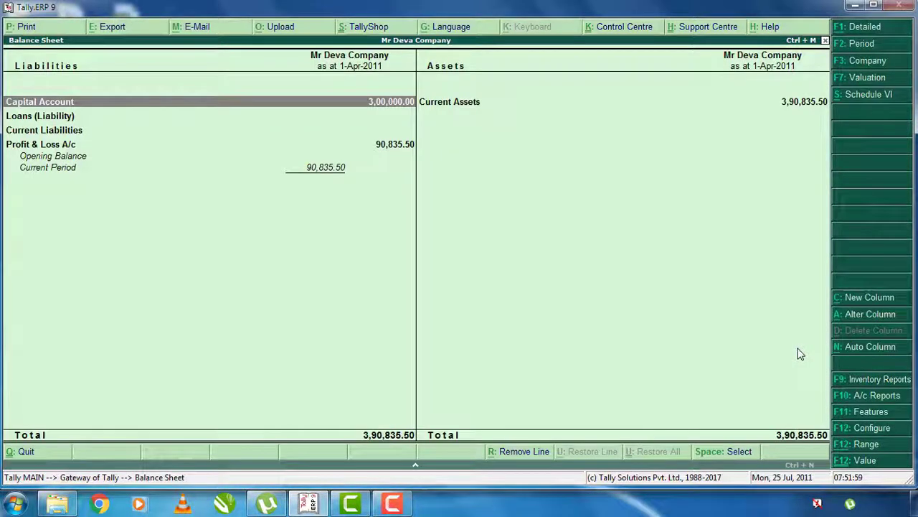
key(Down)
key(Down)
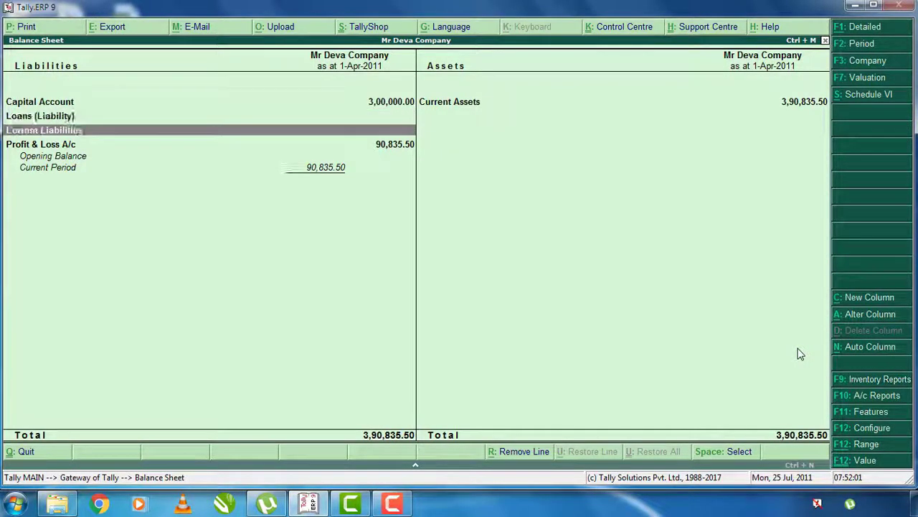
key(Down)
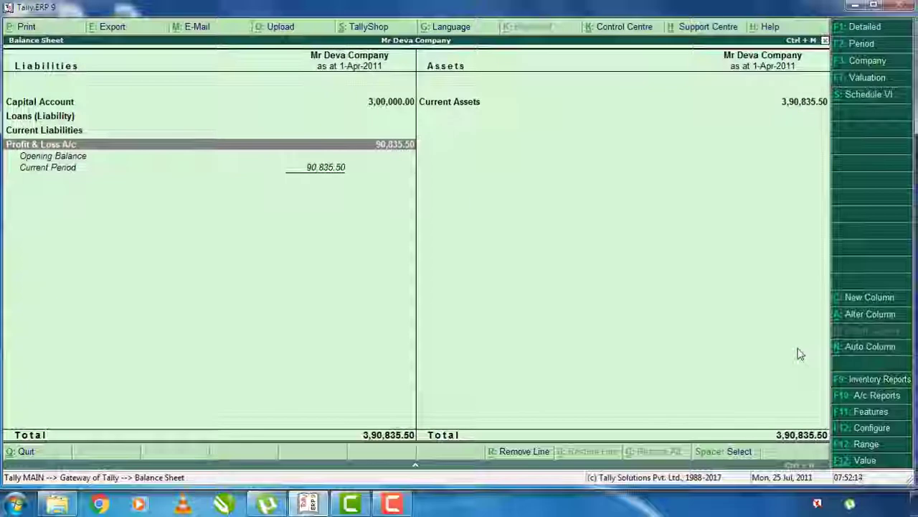
Open the Current Assets group summary from the Balance Sheet and check Closing Stock and Cash-in-Hand
key(Right)
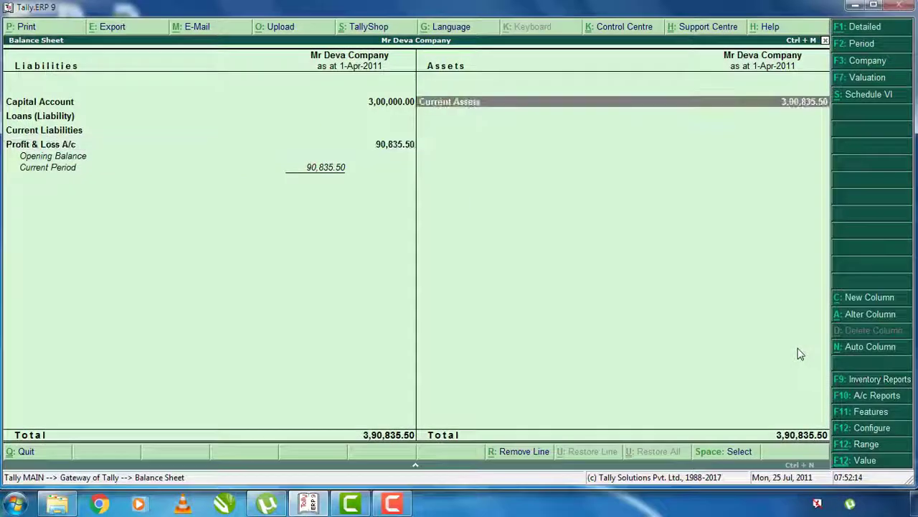
key(Return)
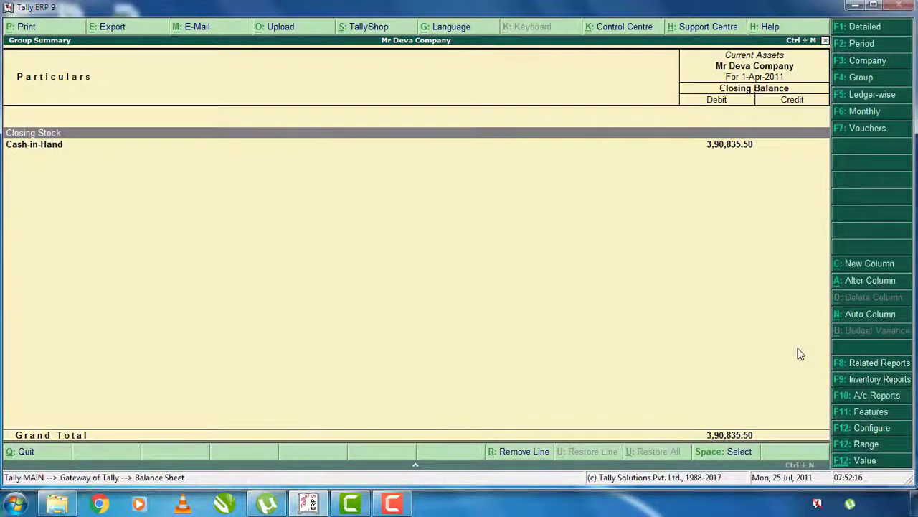
key(Down)
key(Up)
key(Down)
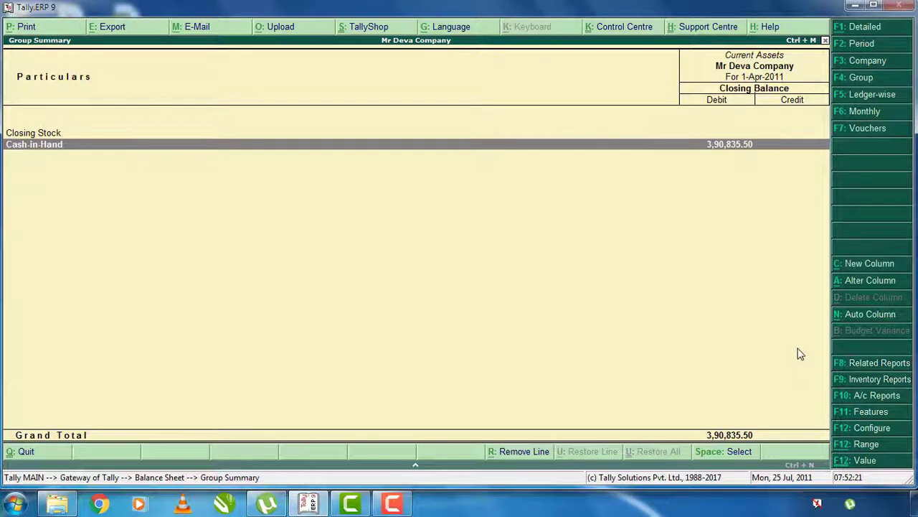